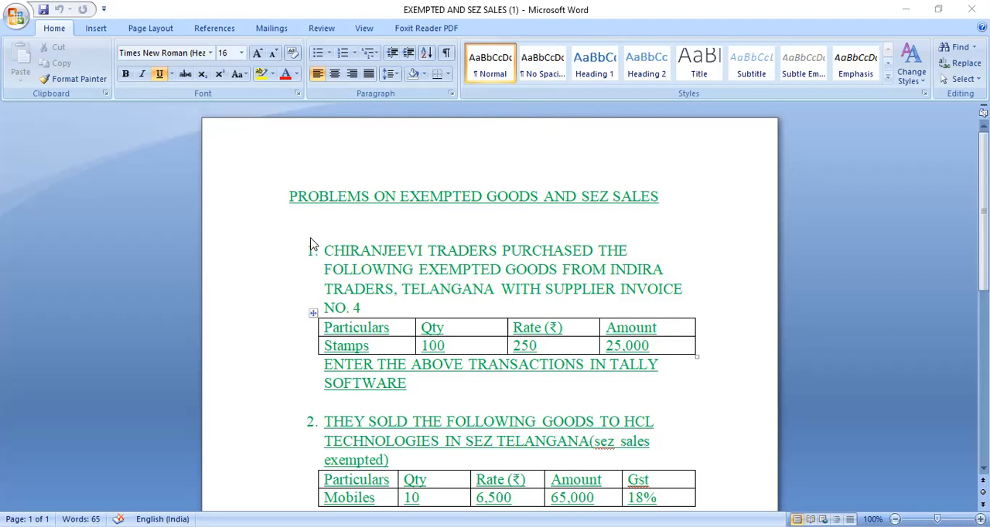
Switch to Tally.ERP 9 and start creating a new company named Chiranjeevi Traders.
scroll(488, 279, down, 2)
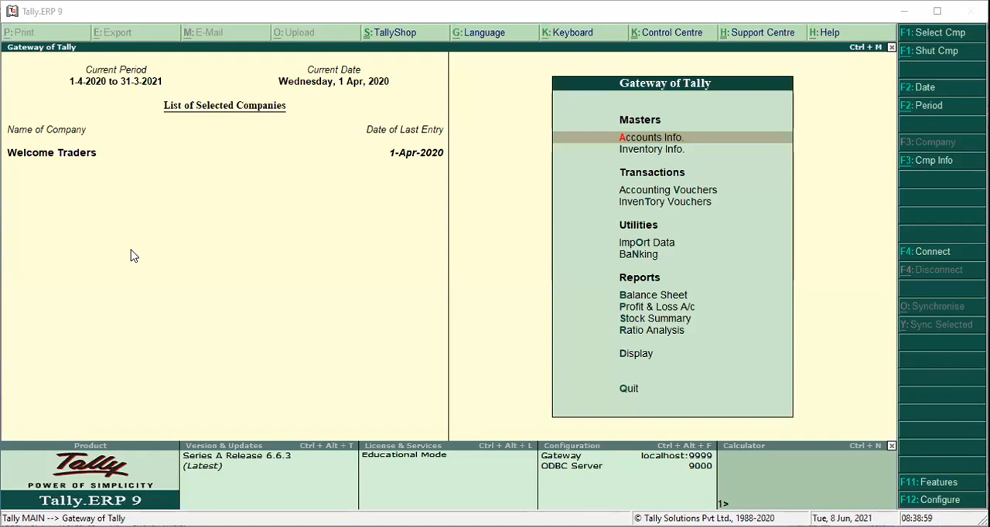
click(672, 139)
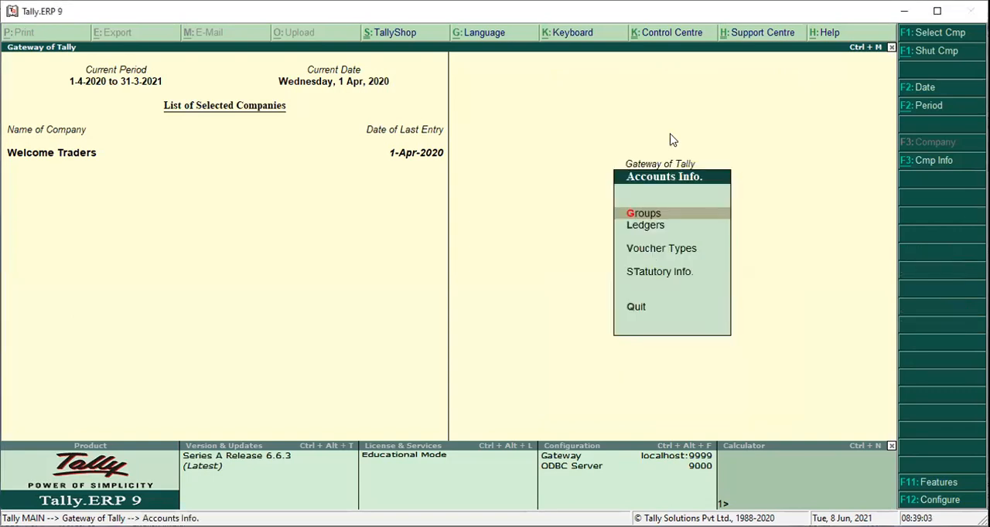
key(Escape)
key(alt+F3)
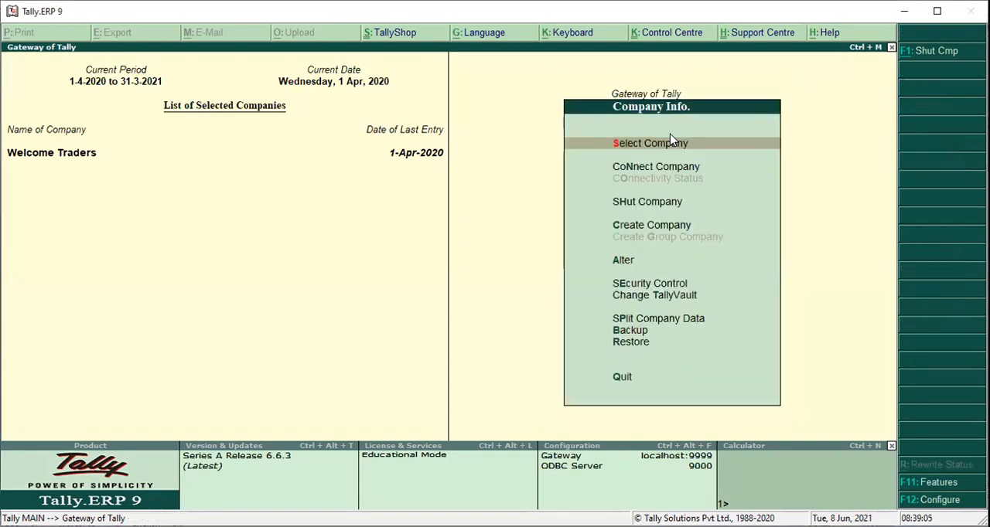
click(668, 134)
key(c)
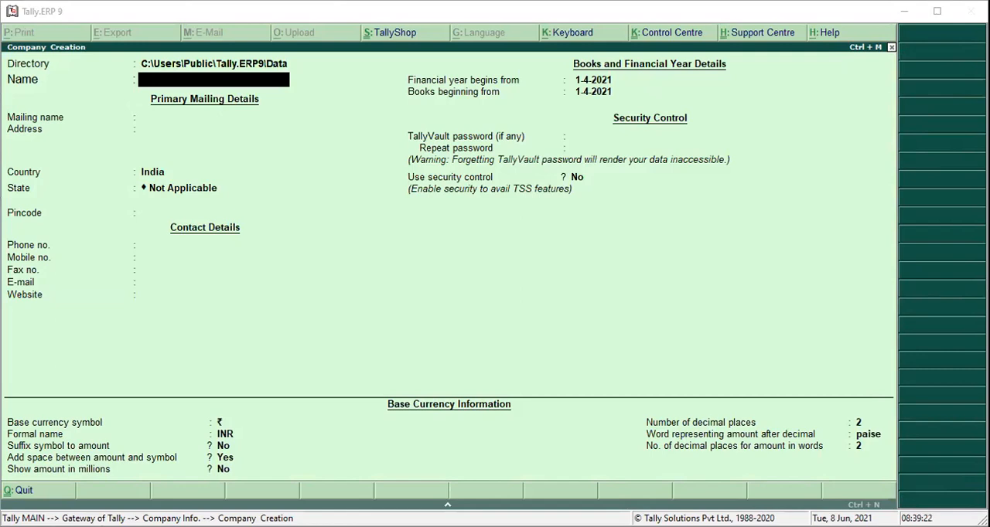
click(465, 441)
text(Chi)
text(jee)
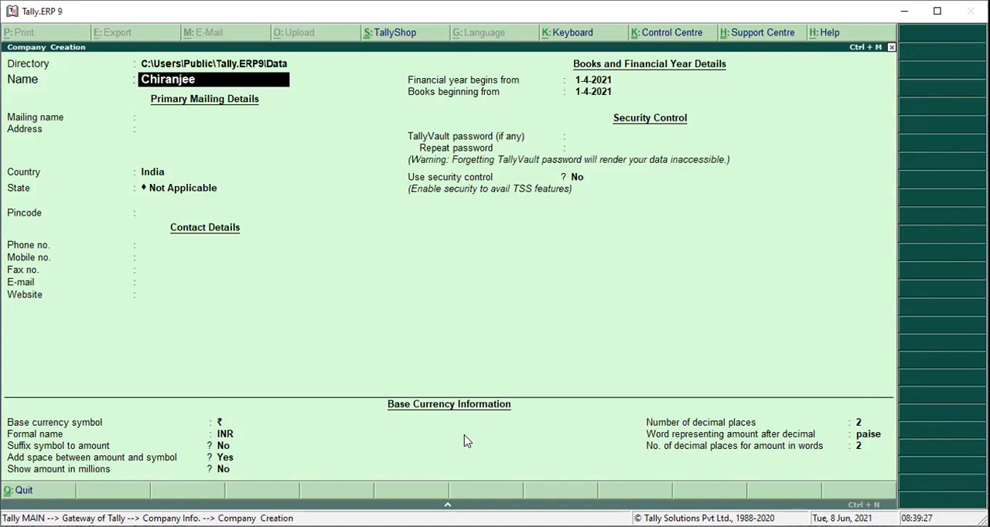
text(vi traders)
key(Return)
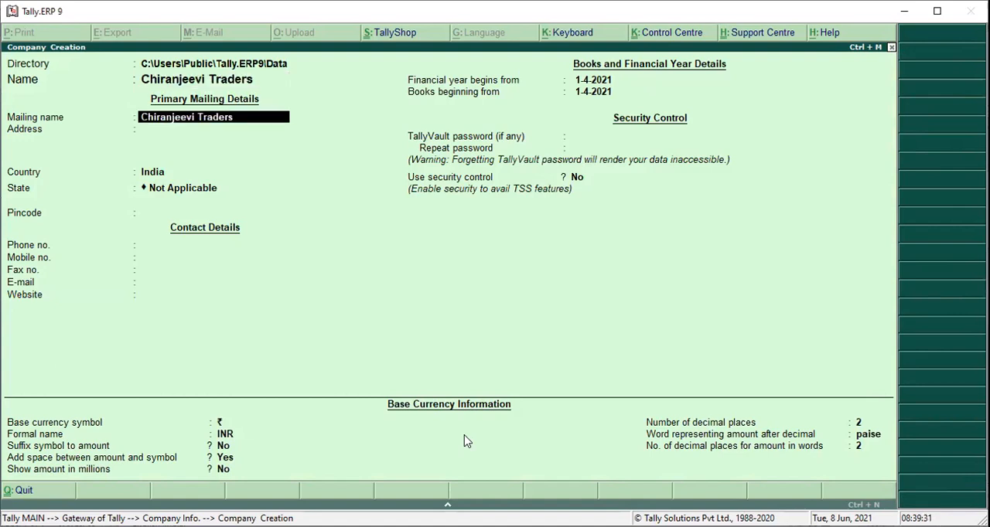
Complete the company creation with its mailing address and Telangana as the state.
key(Return)
text(Alwal)
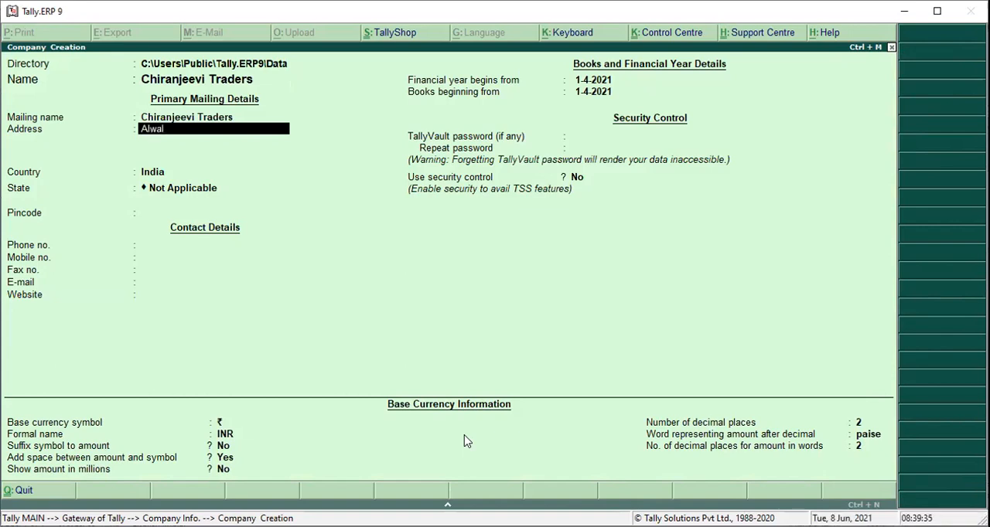
key(Return)
key(Return)
key(Return)
text(Te)
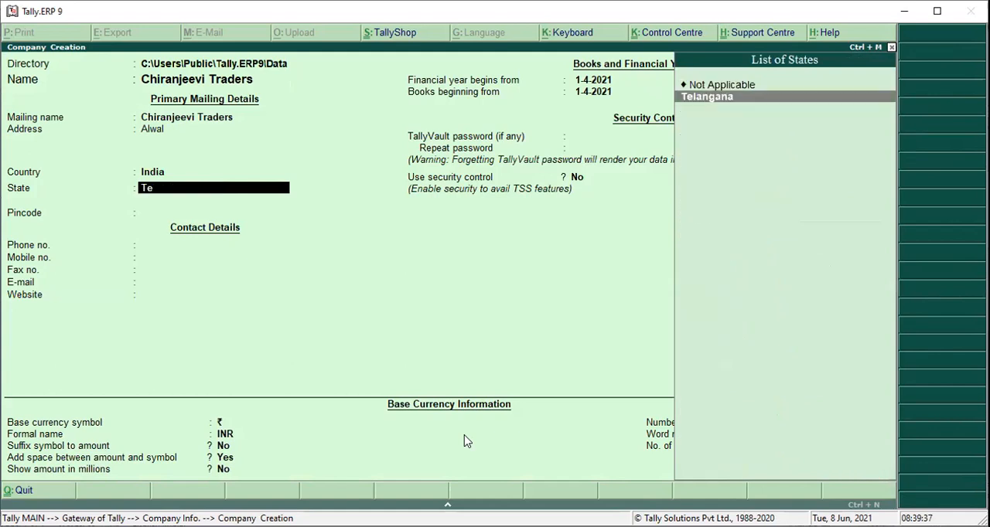
key(Return)
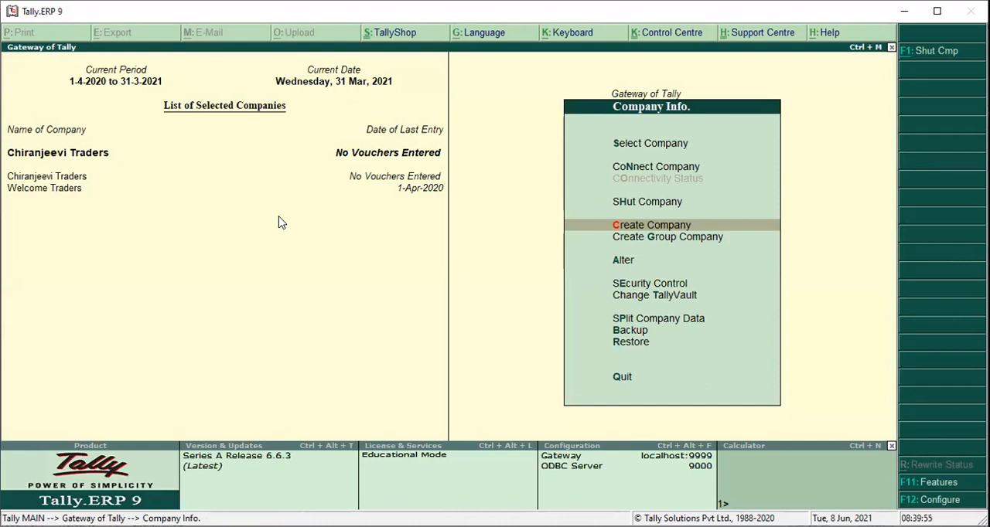
Change the period of Chiranjeevi Traders to run from 1-4-2021 to 31-3-2022.
key(alt+F1)
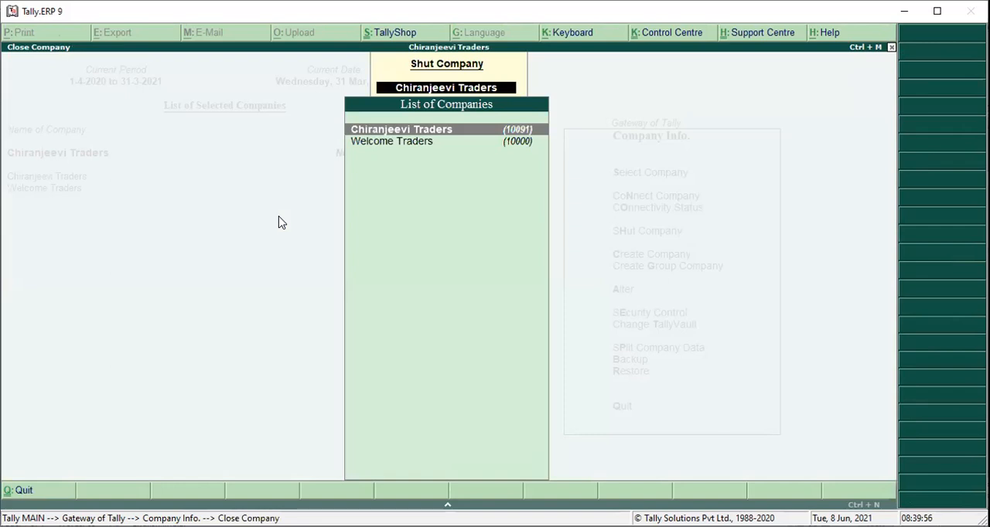
key(Escape)
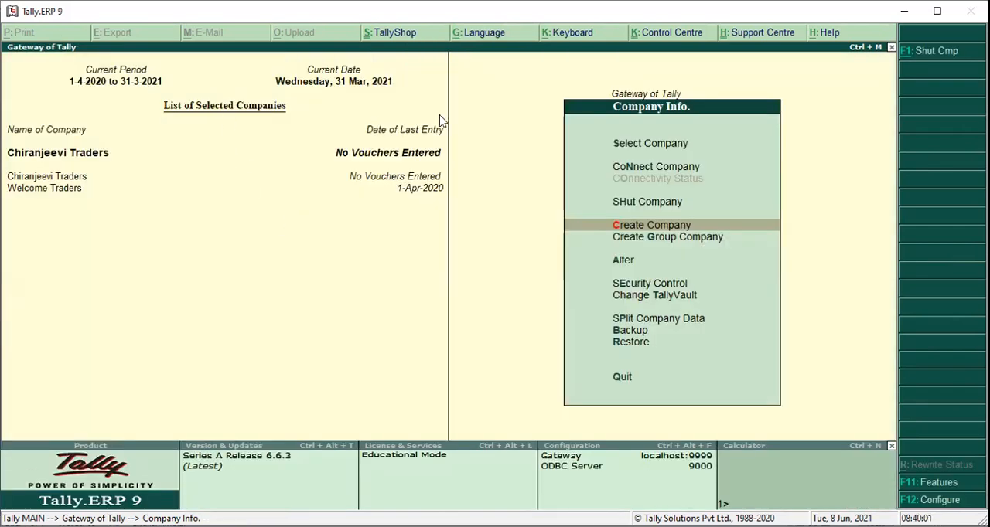
key(Escape)
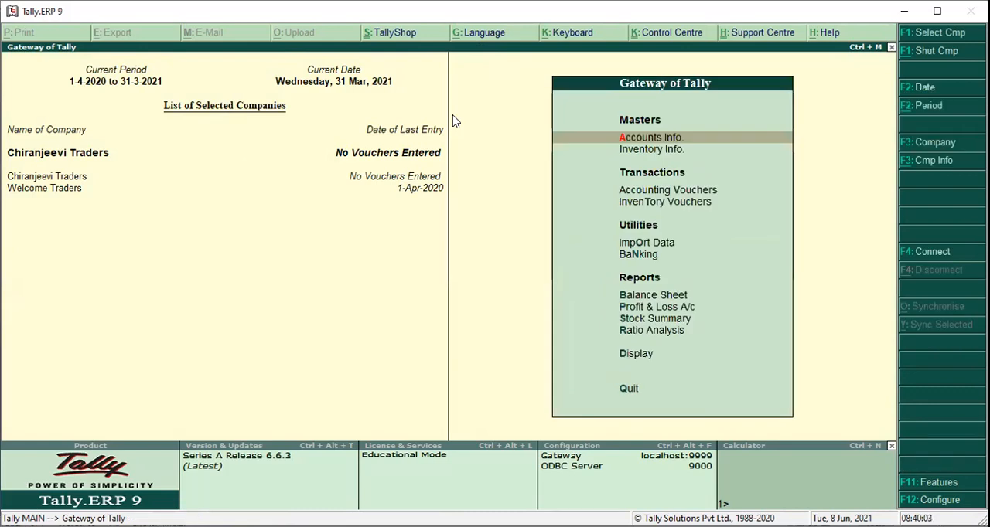
key(alt+F2)
text(1)
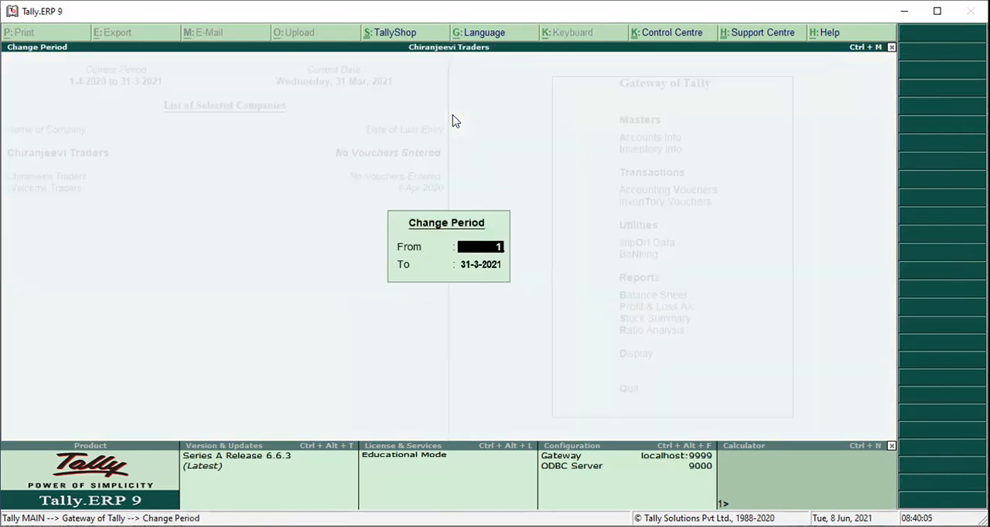
text(-4-2021)
key(Return)
text(31-3-2022)
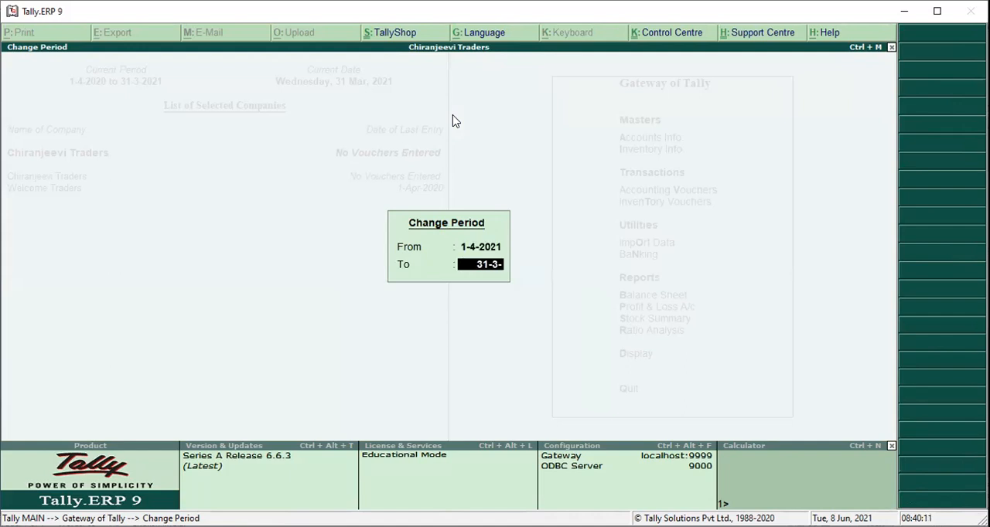
key(Return)
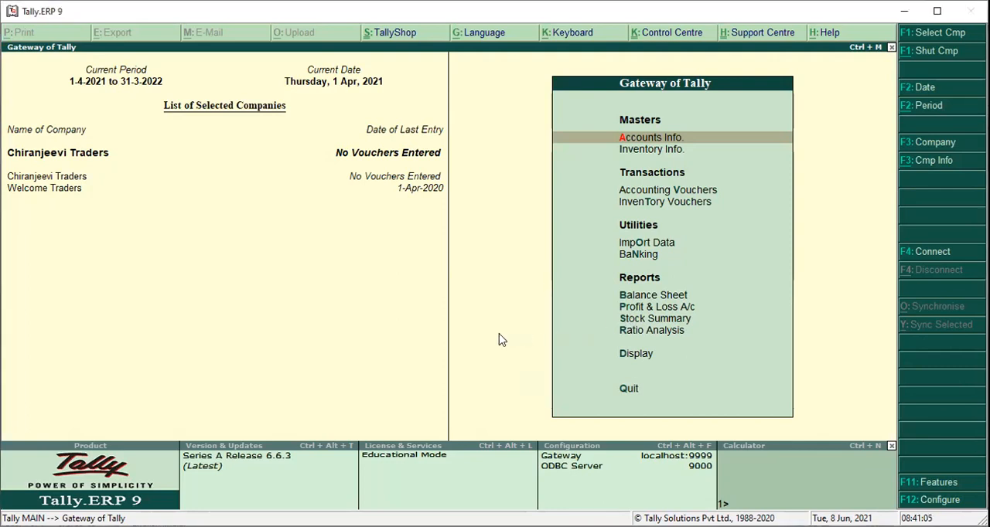
Start a new single ledger for the supplier, named INDIRA TRADERS.
key(Return)
key(l)
key(Return)
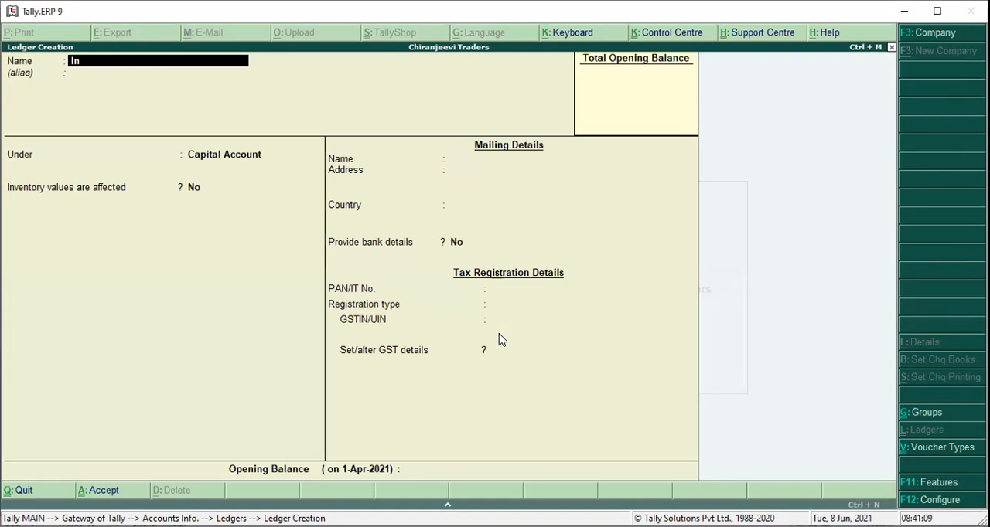
text(INDIRA TRA)
key(BackSpace)
text(RADERS)
key(Return)
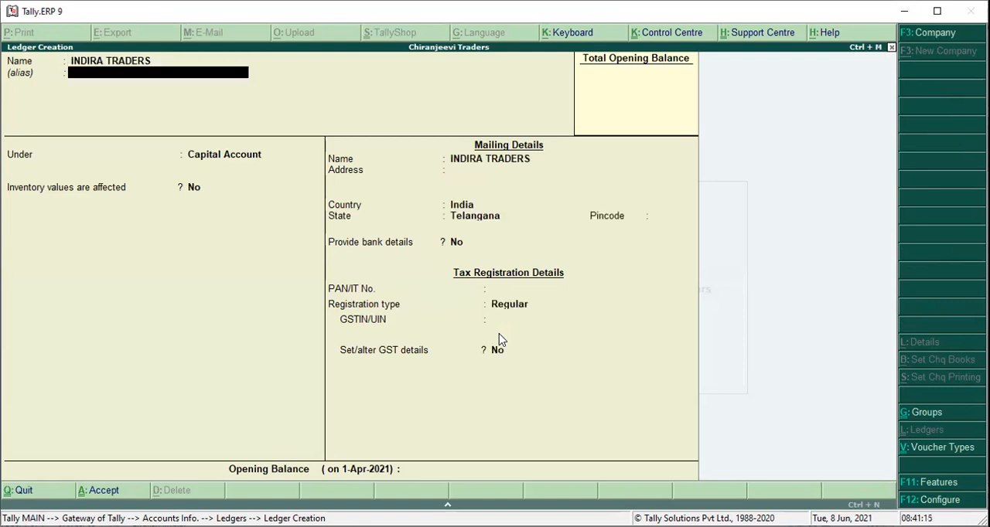
Place the supplier ledger under Sundry Creditors and save it with the default balance and mailing settings.
key(Return)
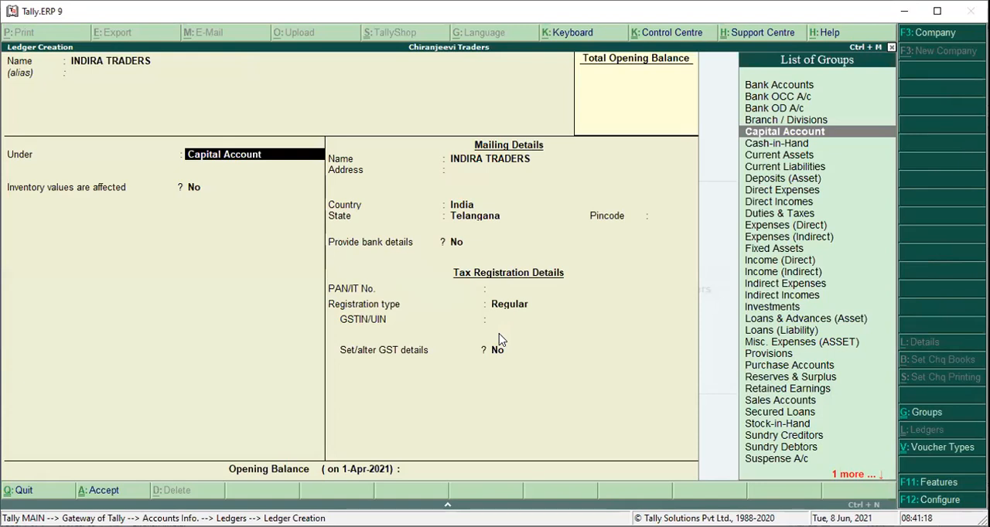
text(SUNDRY)
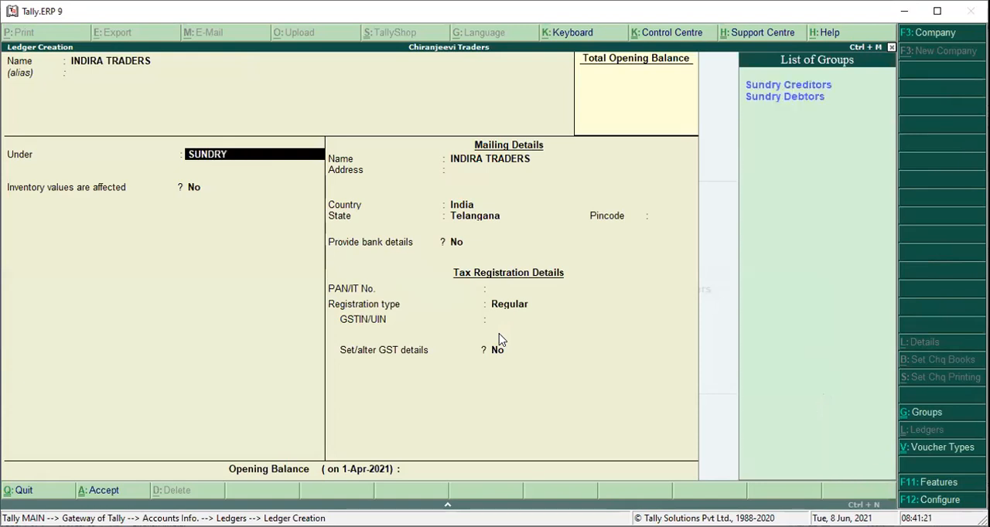
text( CREDITOR)
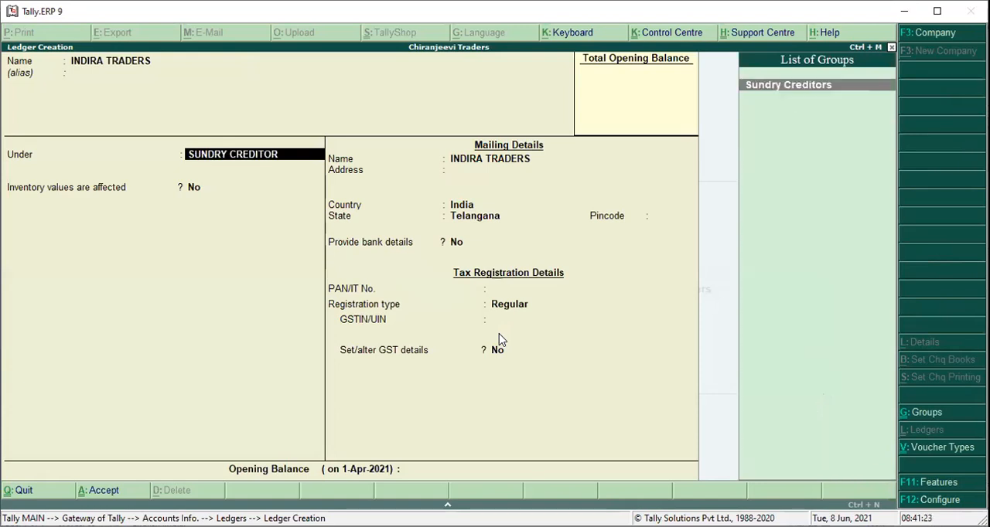
key(Return)
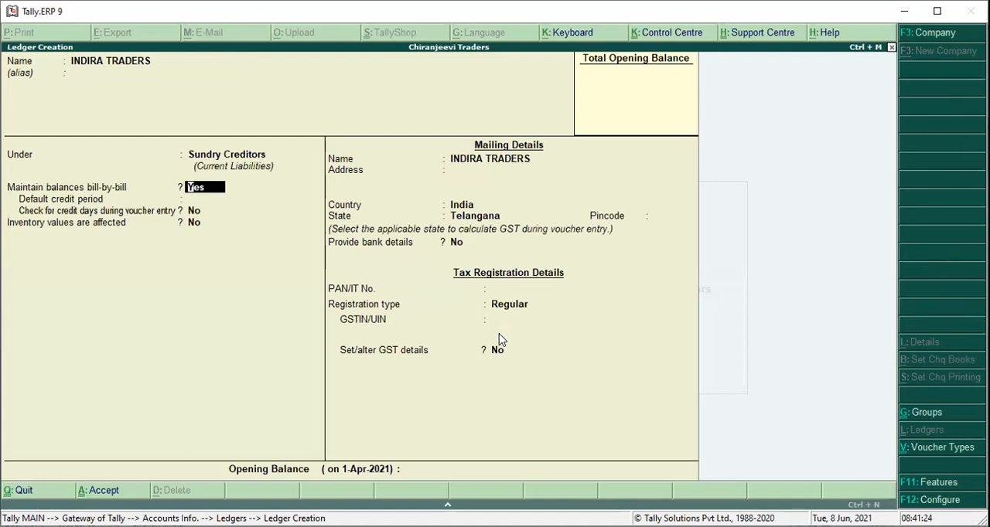
key(Return)
key(Return)
key(Return)
key(Return)
key(Return)
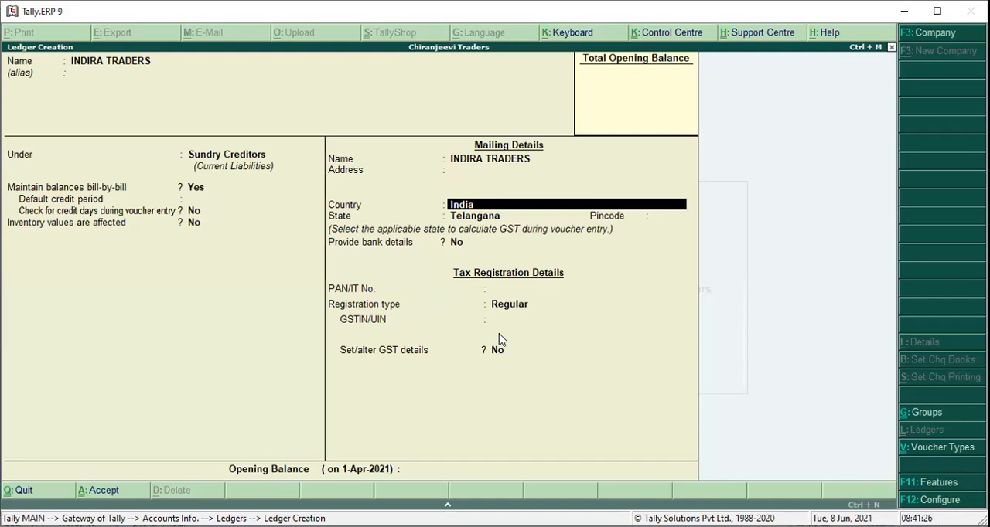
key(ctrl+a)
Create a PURCHASES ledger under Purchase Accounts with GST applicable and Goods as the type of supply, then leave ledger creation.
text(PURCHASES)
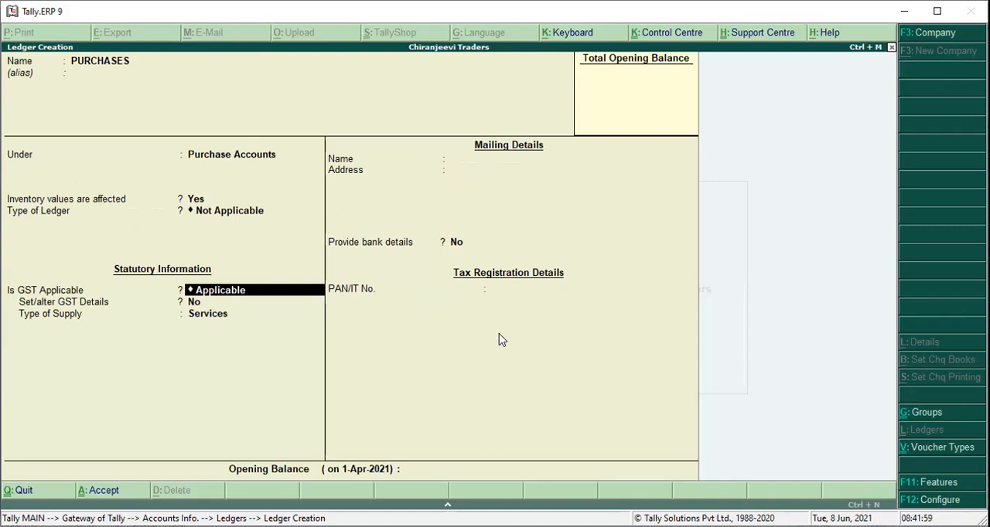
key(Return)
key(Return)
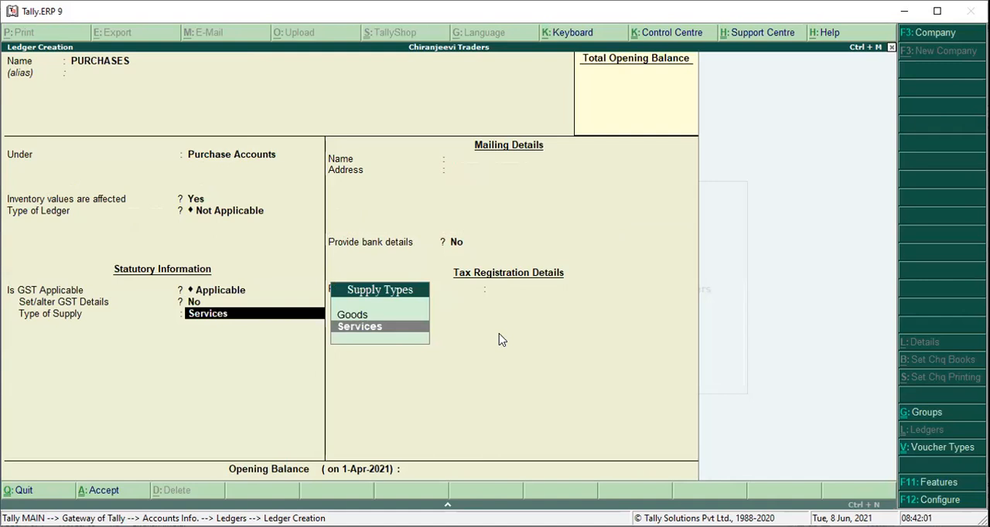
key(Up)
key(Return)
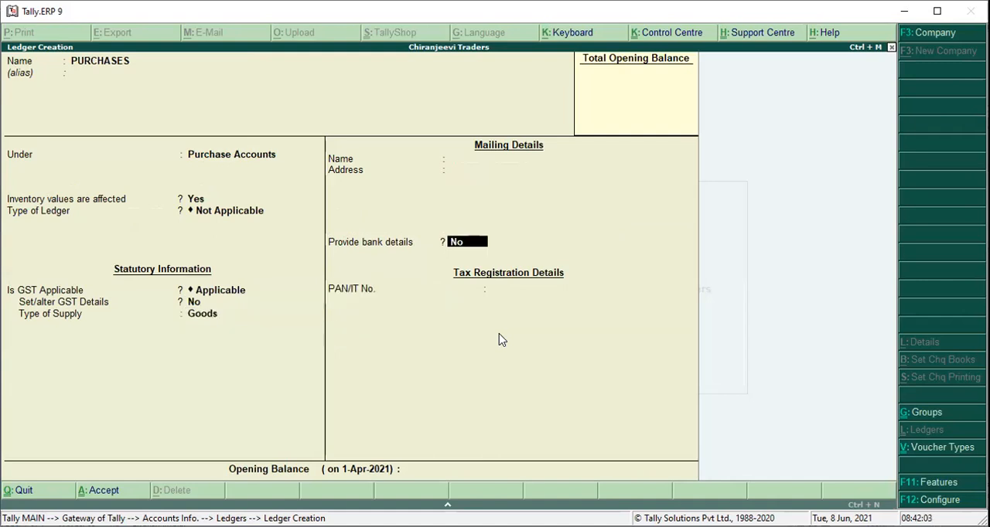
key(ctrl+a)
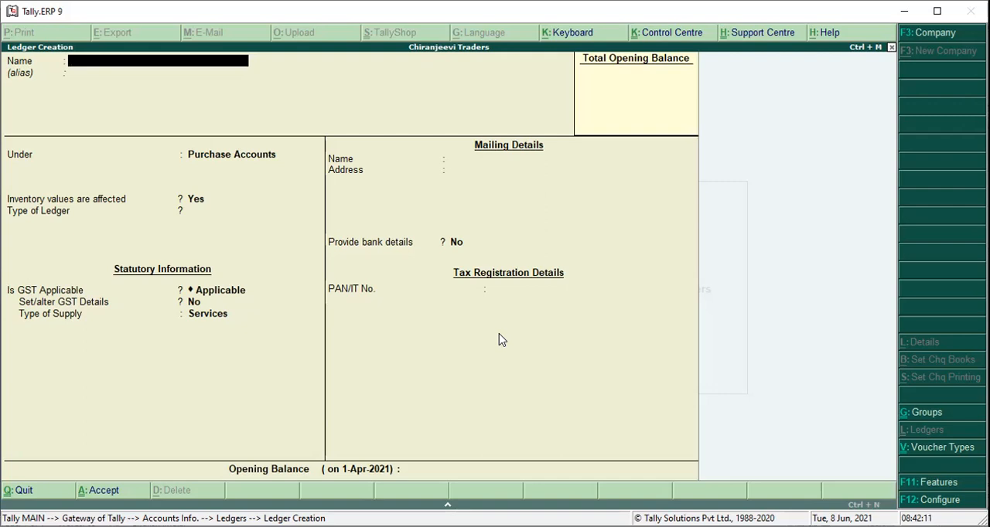
key(Escape)
key(y)
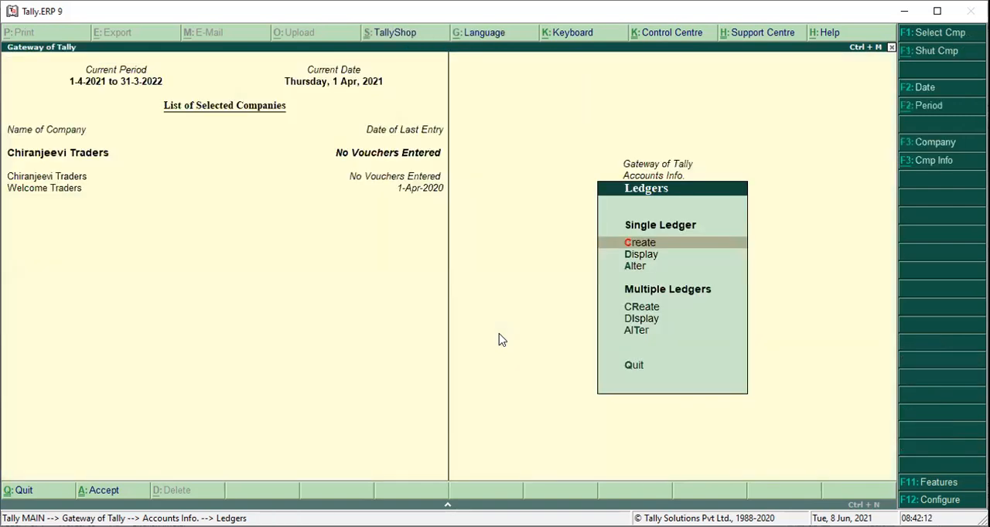
key(Escape)
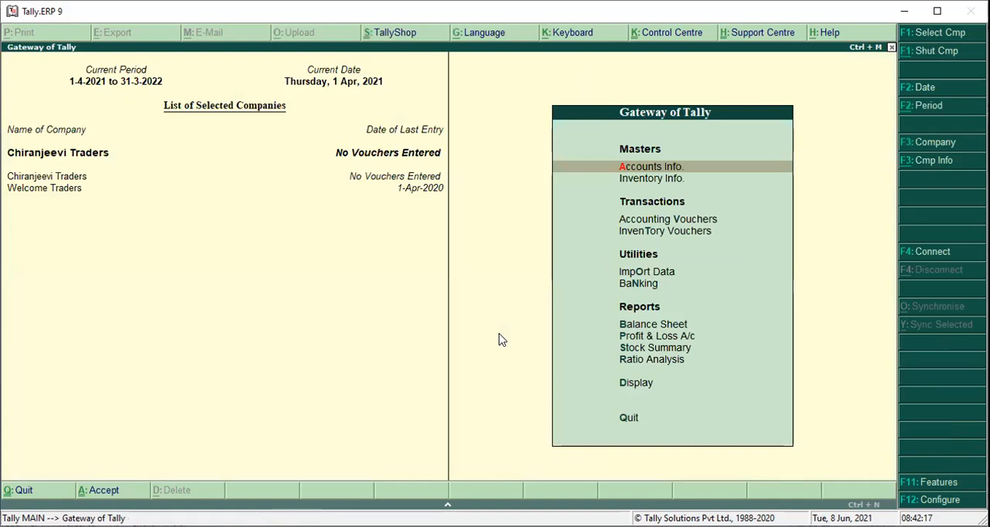
Start a new single stock item named STAMPS under the Primary group.
key(i)
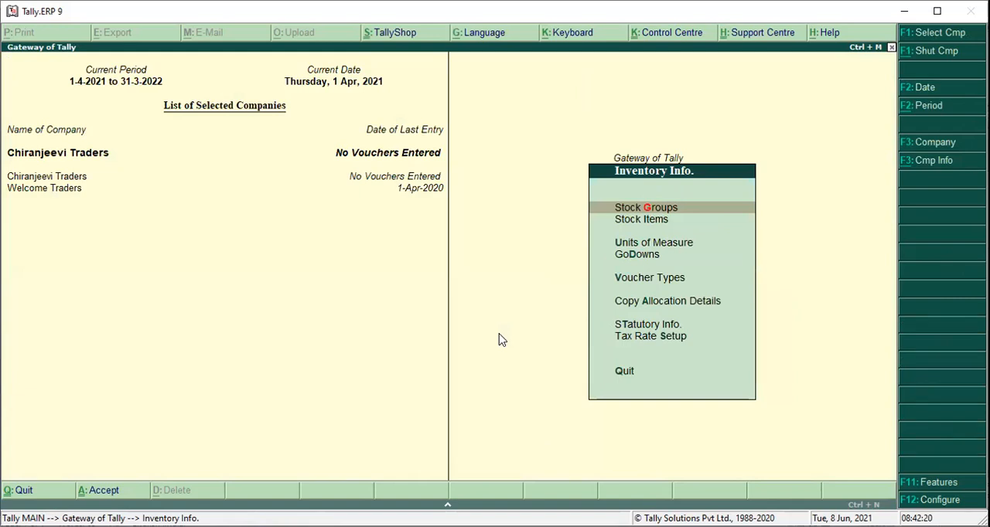
key(i)
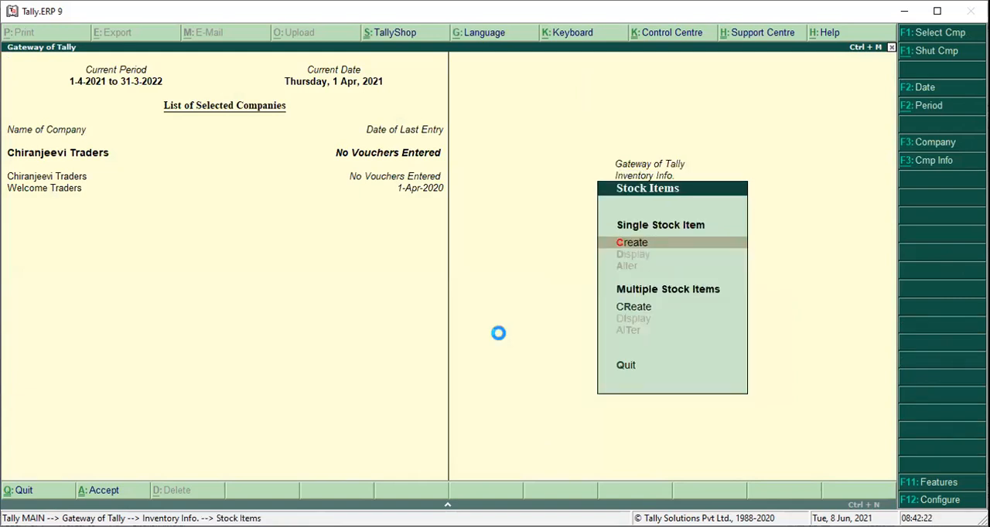
text(cS)
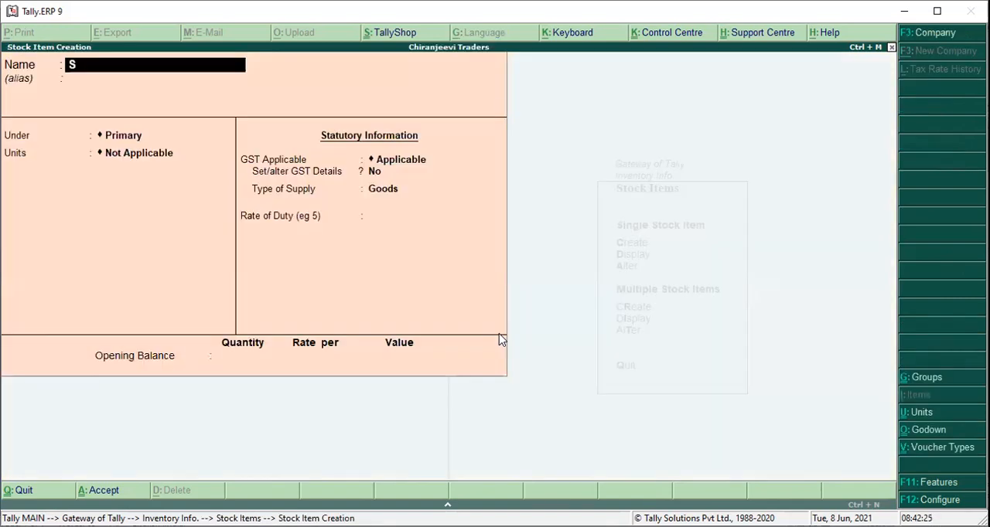
text(TAMPS)
key(Return)
key(Return)
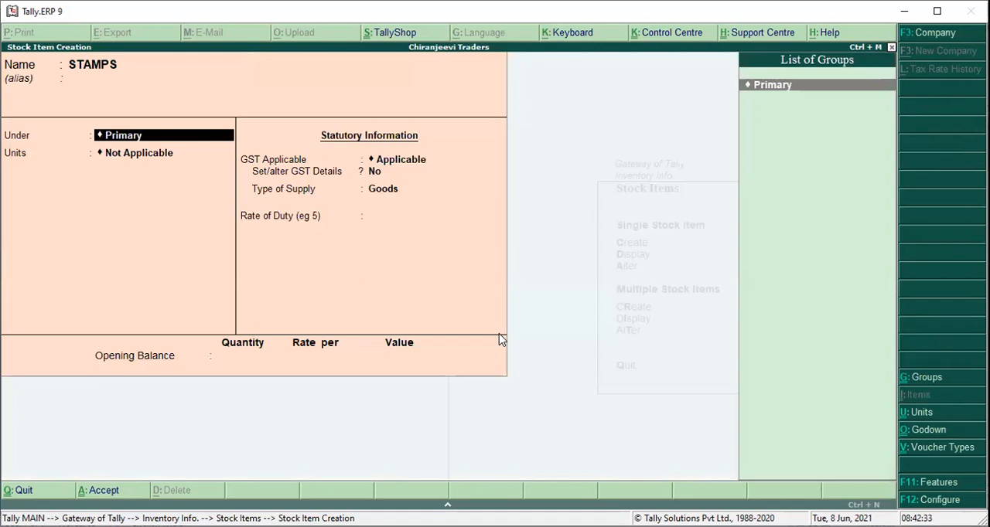
key(Return)
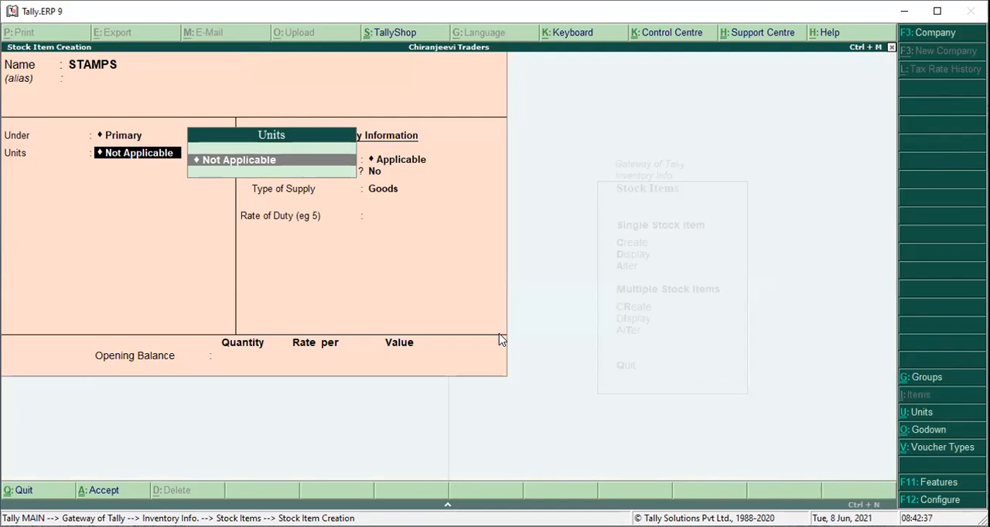
Create a simple unit for the stock item with symbol QTY, formal name QUANTITY, UQC OTH-OTHERS and 0 decimal places.
key(alt+c)
text(QTY)
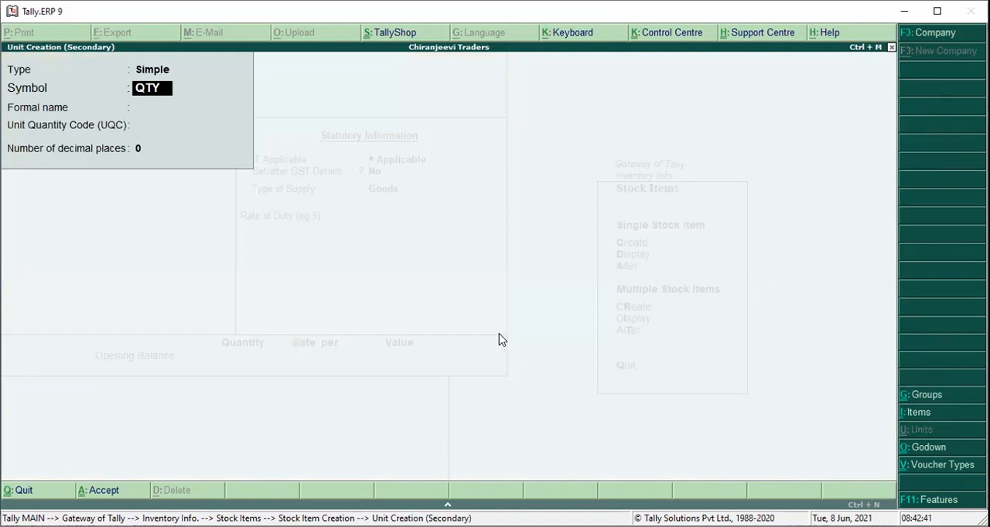
key(Return)
text(Q)
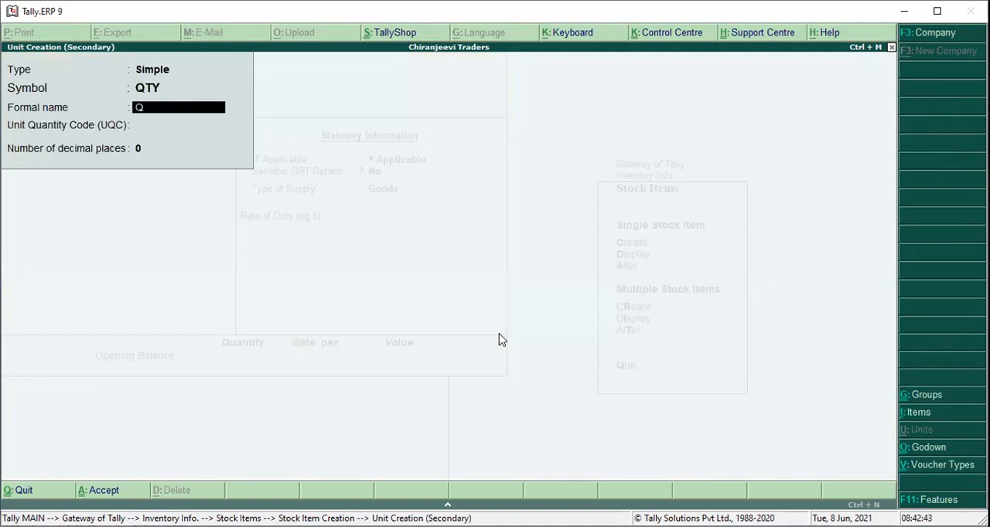
text(UANTITY)
key(Return)
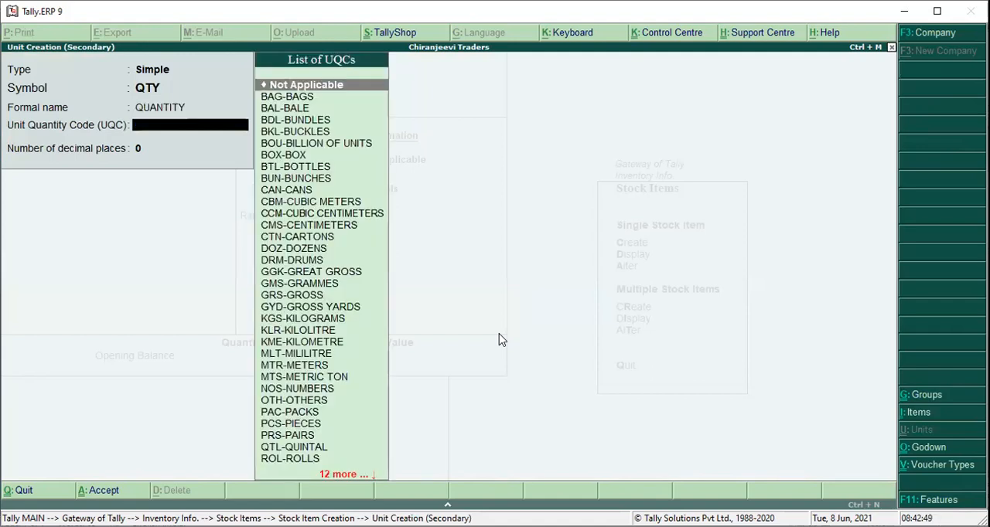
text(O)
key(Return)
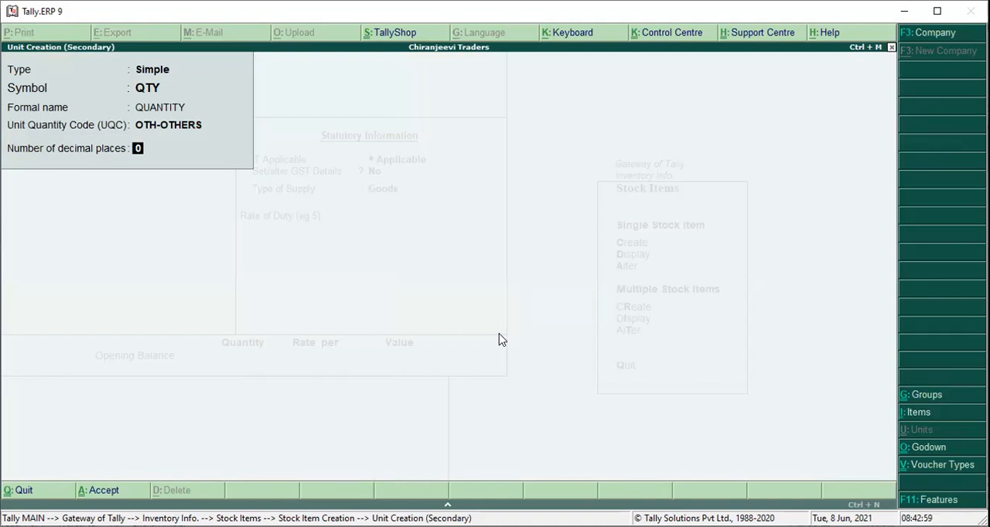
key(Return)
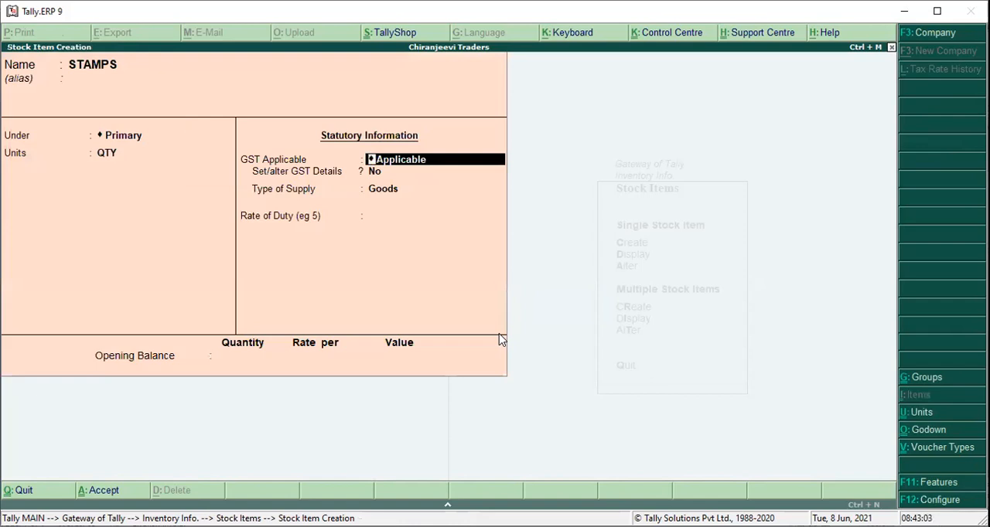
Keep GST applicable for STAMPS and enter its GST details with description STAMPS and HSN/SAC 123456.
key(Return)
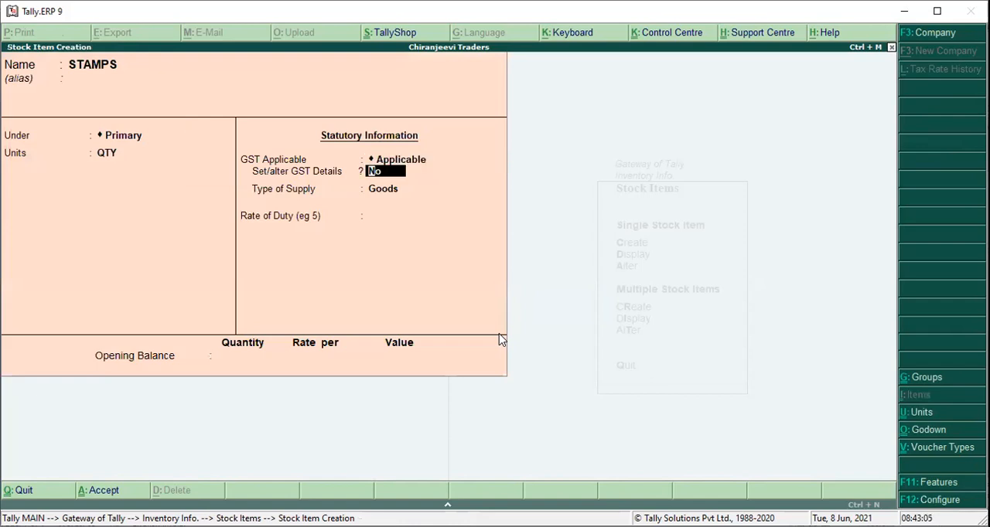
key(y)
key(Return)
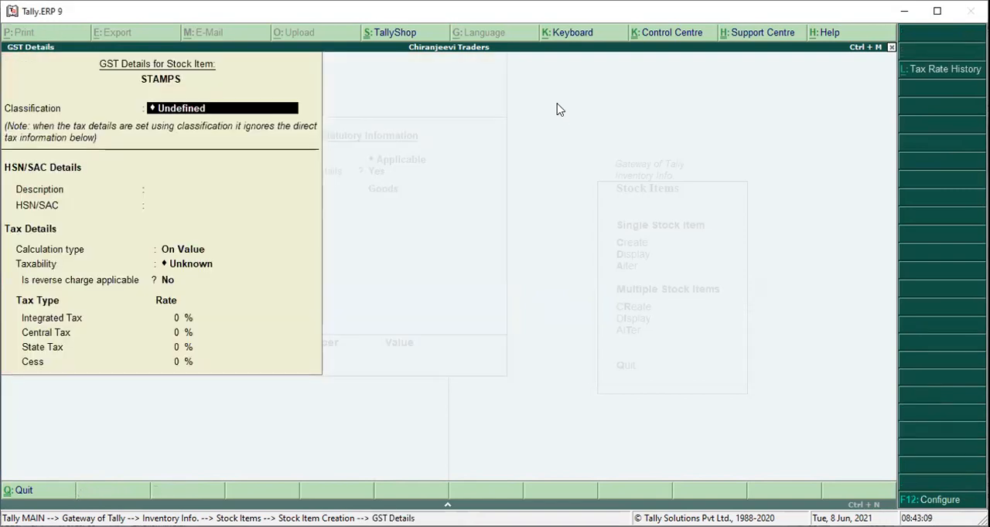
key(Return)
text(S)
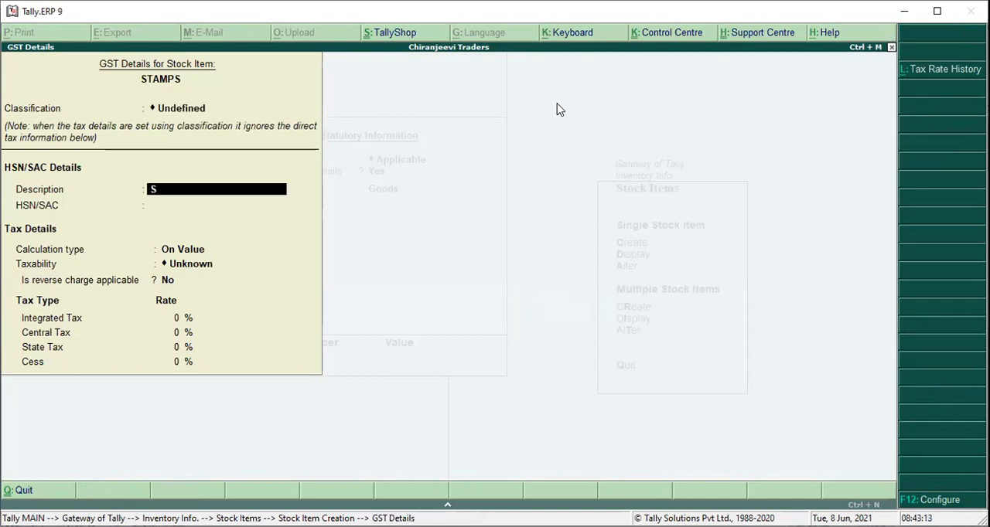
text(TAMPS)
key(Return)
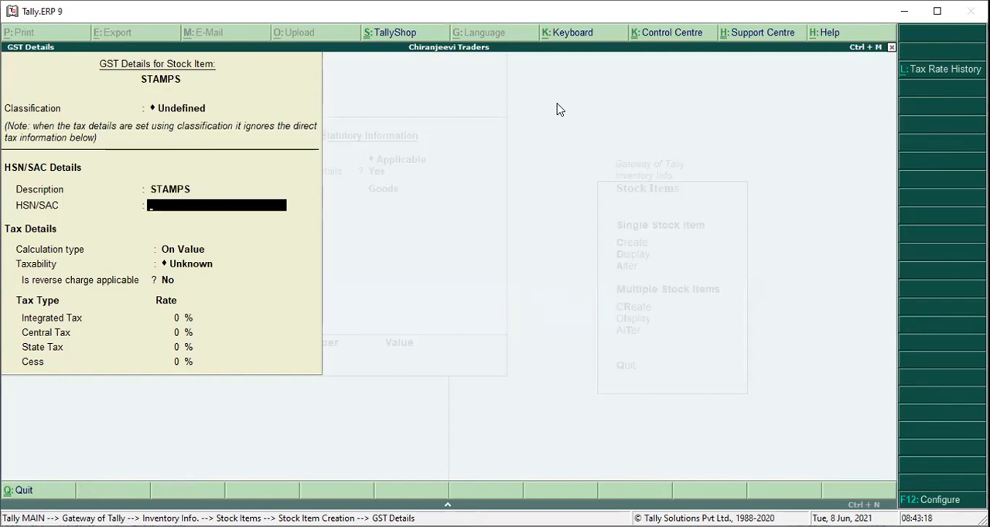
text(123456)
key(Return)
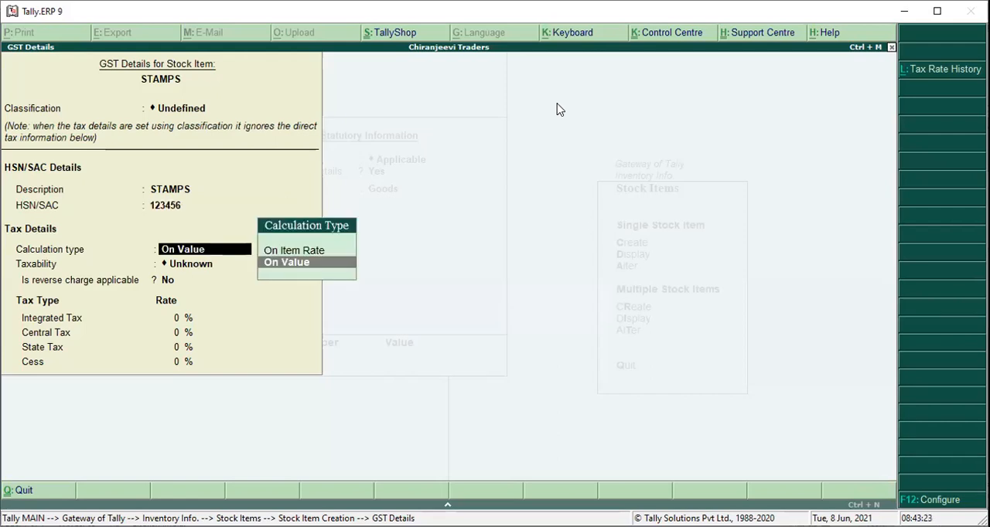
Set the taxability to Exempt with calculation On Value, and save the item as Goods, leaving stock item creation.
key(Return)
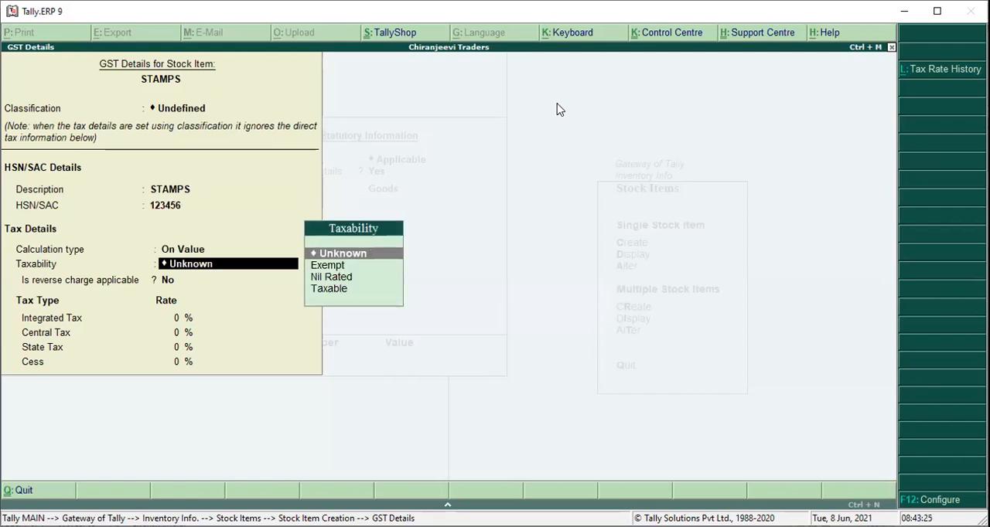
key(Down)
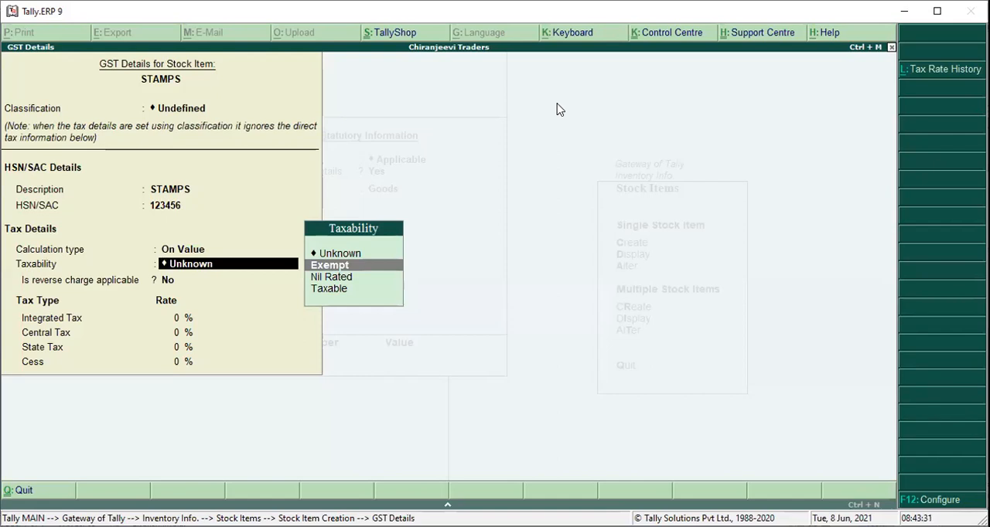
key(Return)
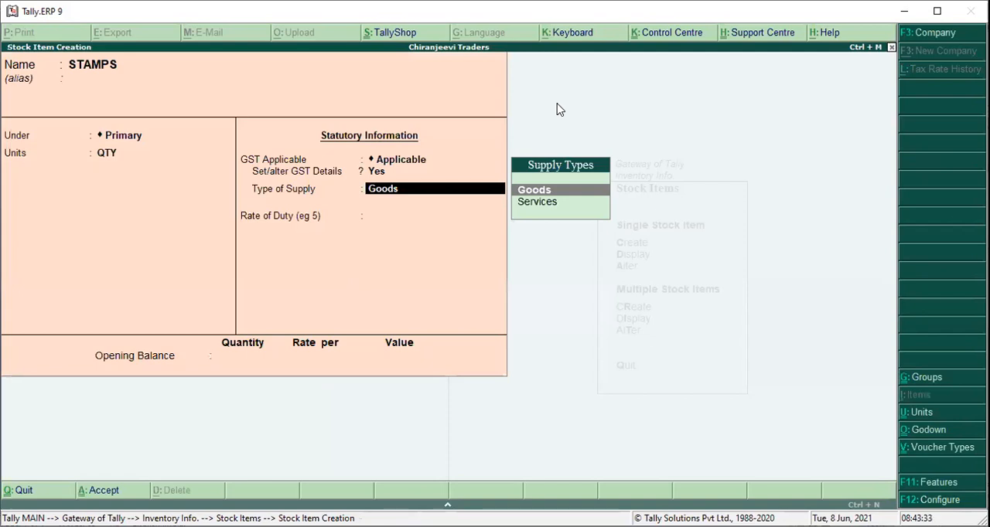
key(Return)
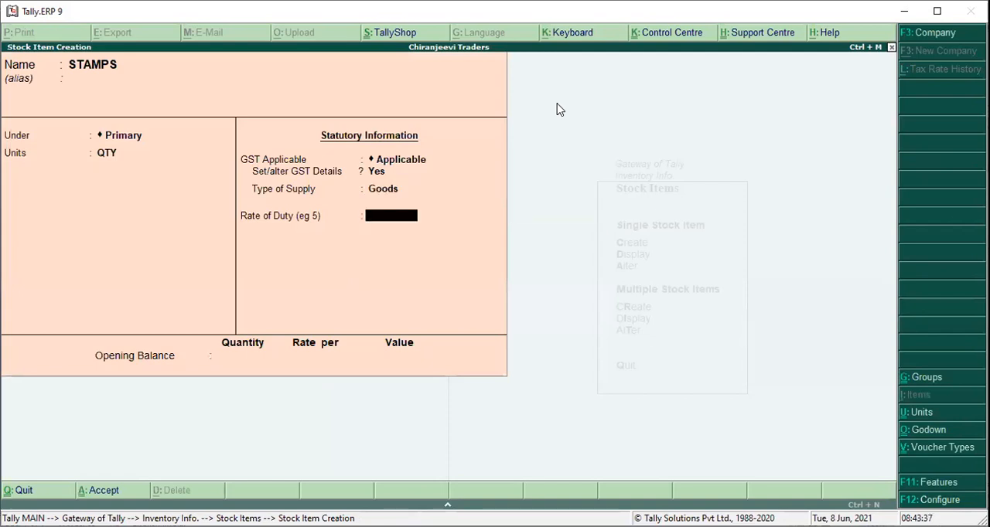
key(ctrl+a)
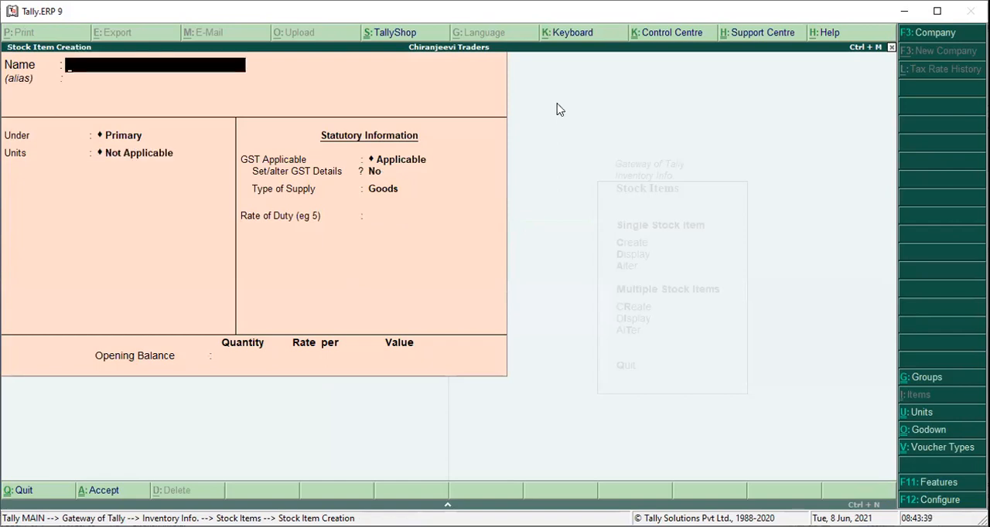
key(Escape)
key(Return)
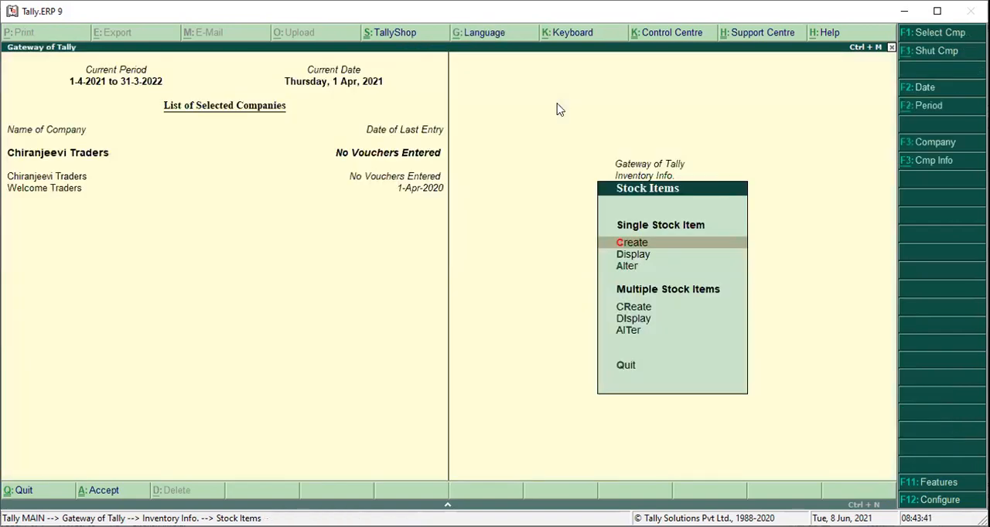
key(Escape)
key(Escape)
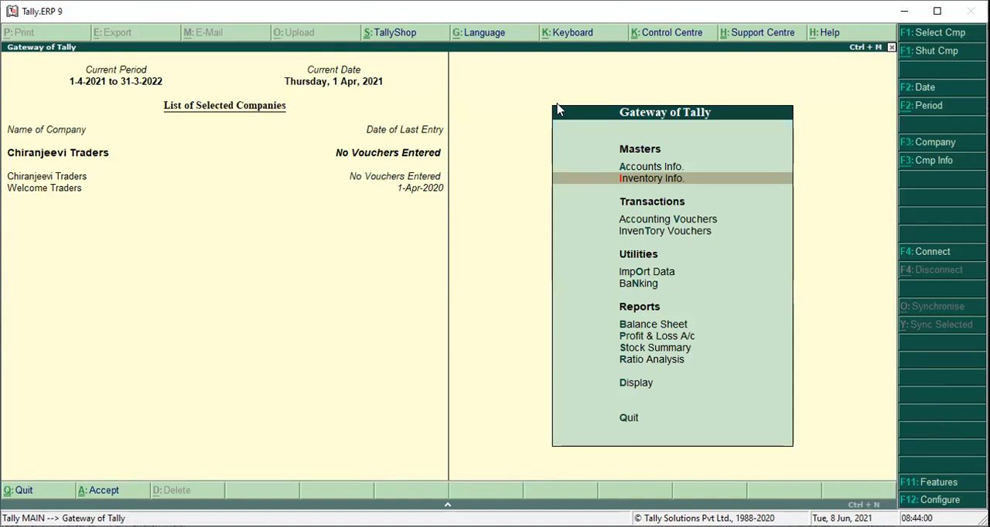
Start a purchase voucher dated 1-Apr-2021 with supplier invoice number 4 and the same invoice date.
key(v)
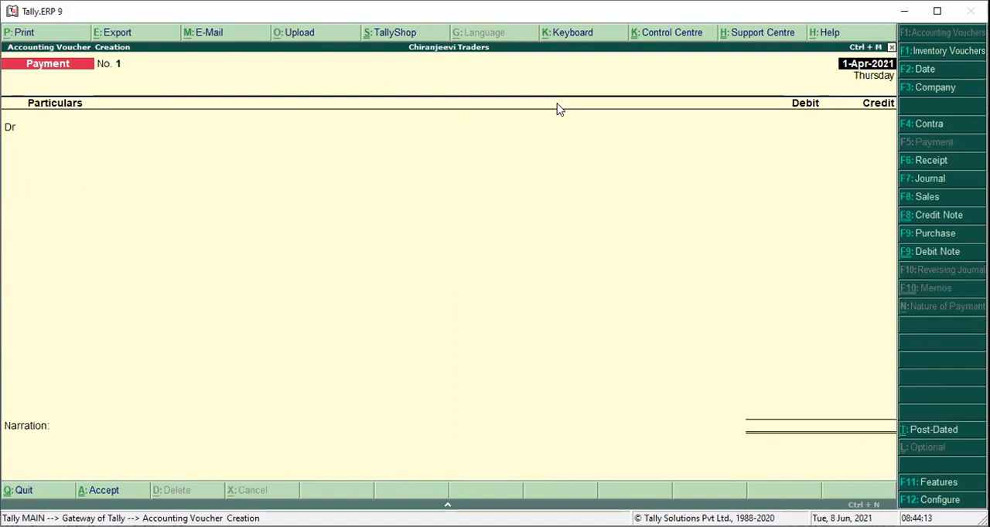
key(F9)
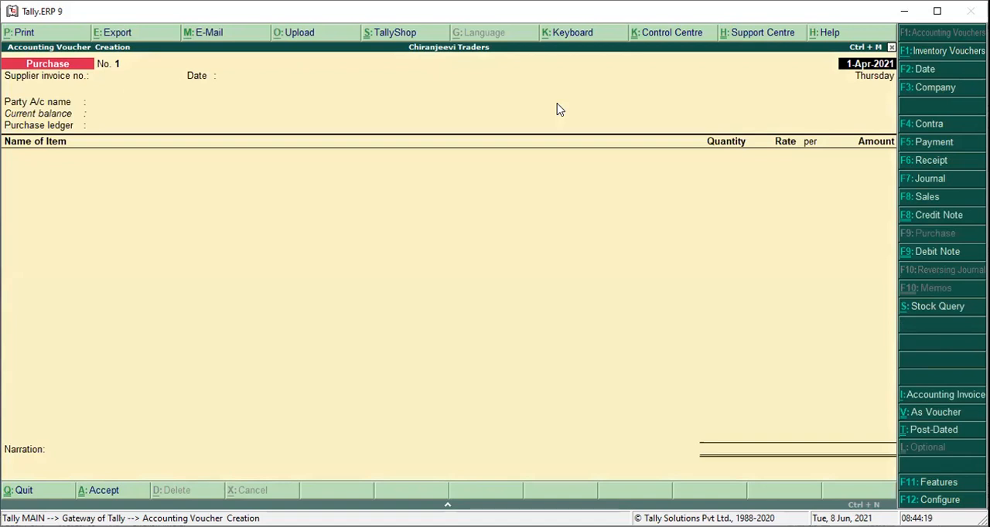
key(Return)
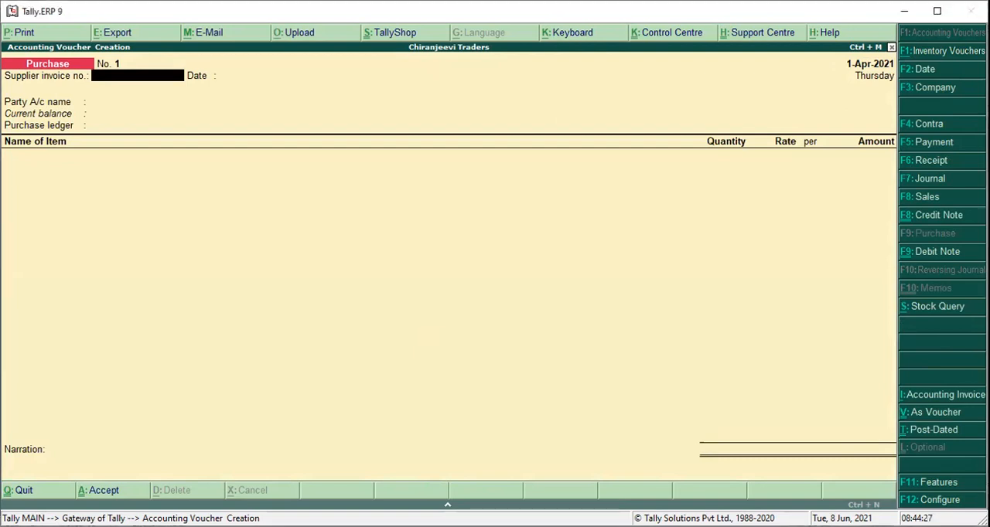
text(4)
key(Return)
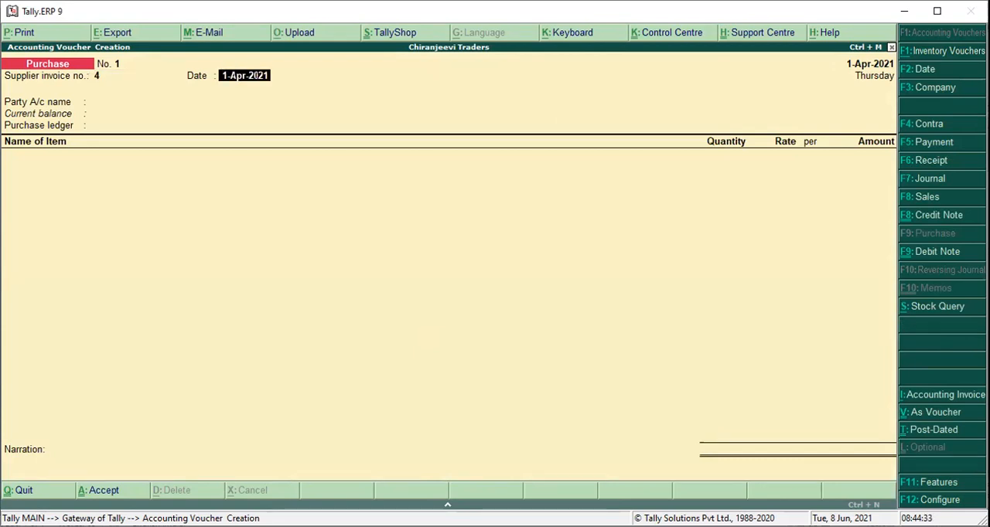
key(Return)
Choose INDIRA TRADERS as the party, accept its supplier details with state Telangana, and use PURCHASES as the purchase ledger.
key(Down)
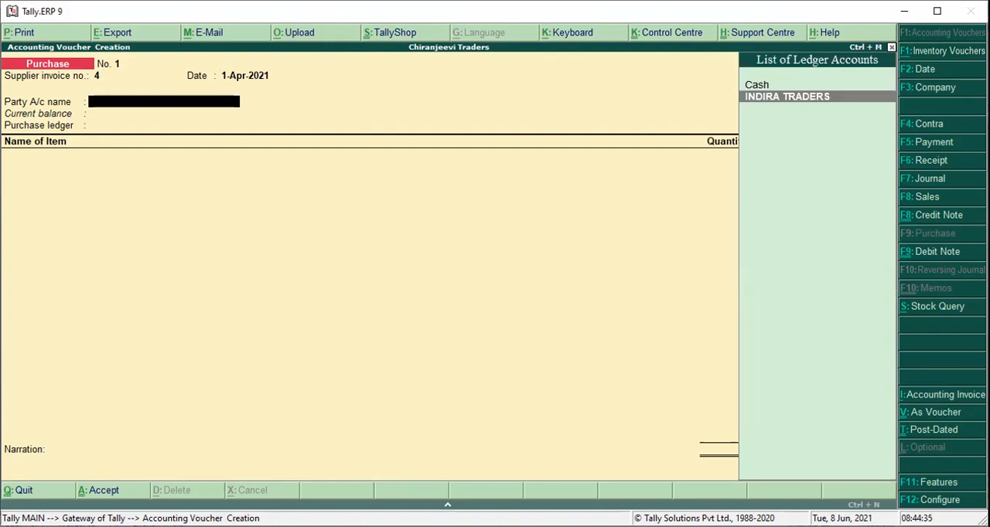
key(Return)
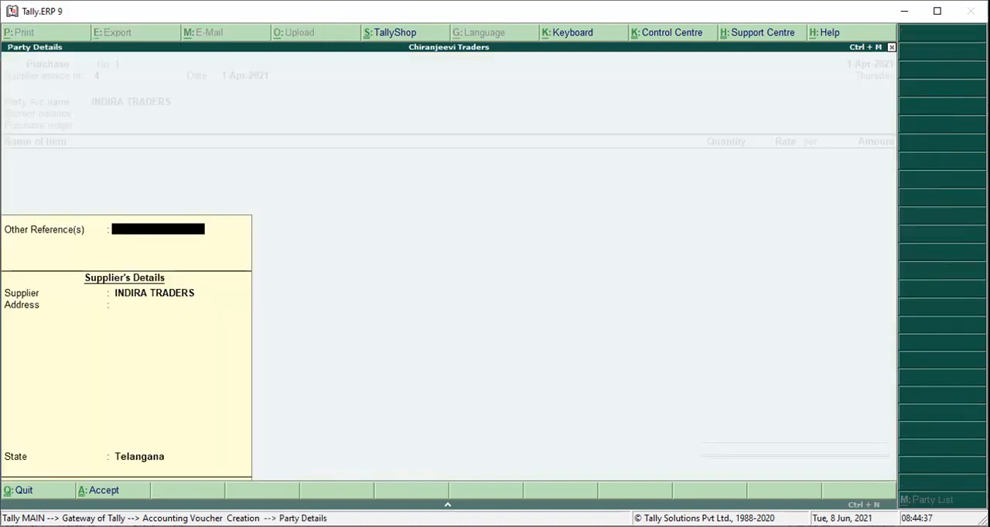
key(Return)
key(Return)
key(Return)
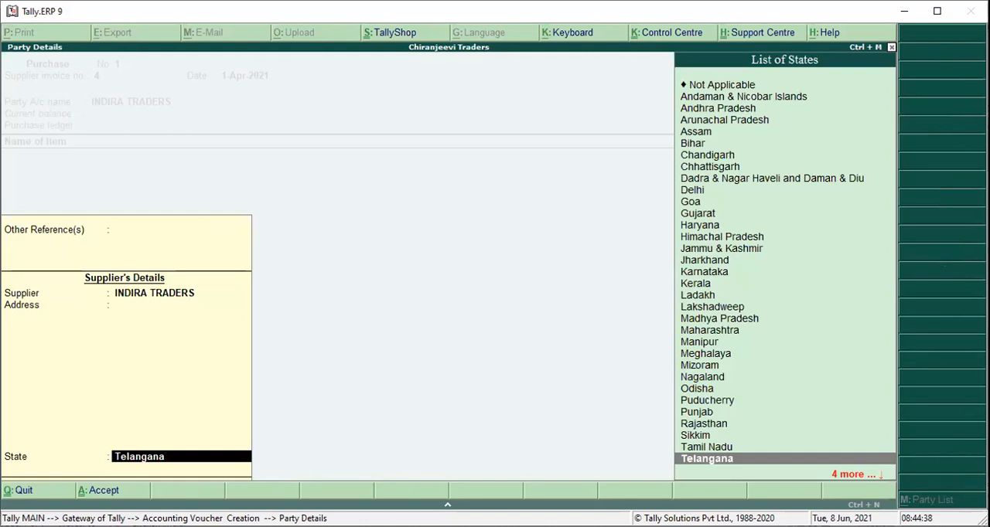
key(Return)
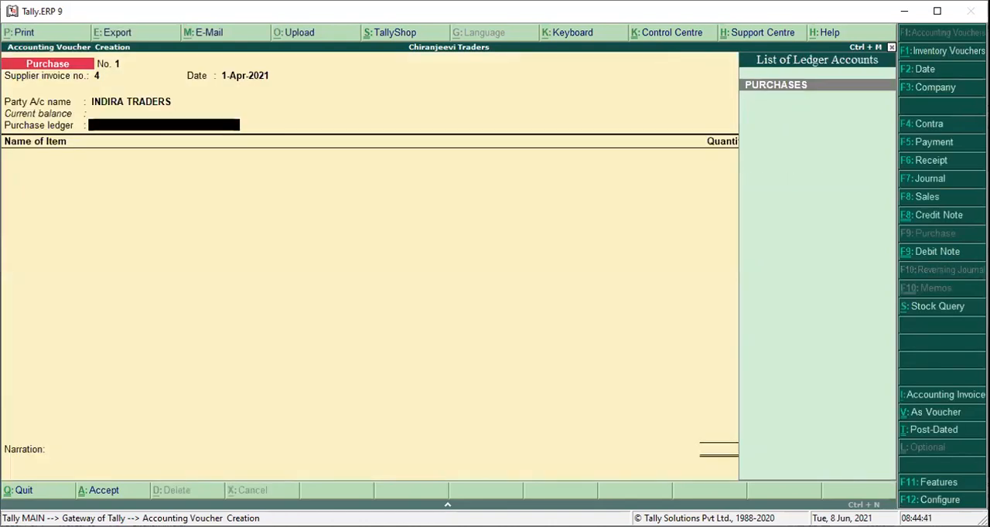
key(Return)
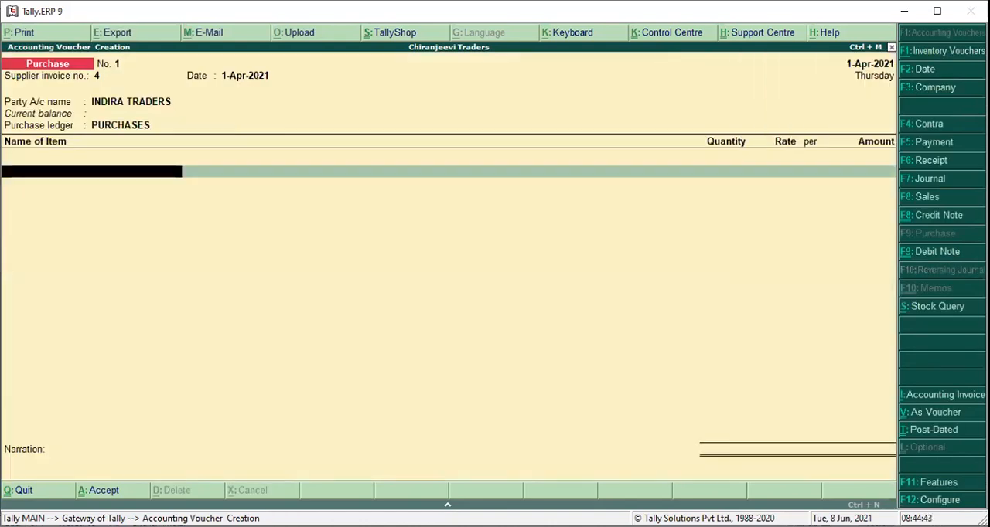
Select STAMPS as the voucher's item and back out of its godown allocation.
text(S)
key(Return)
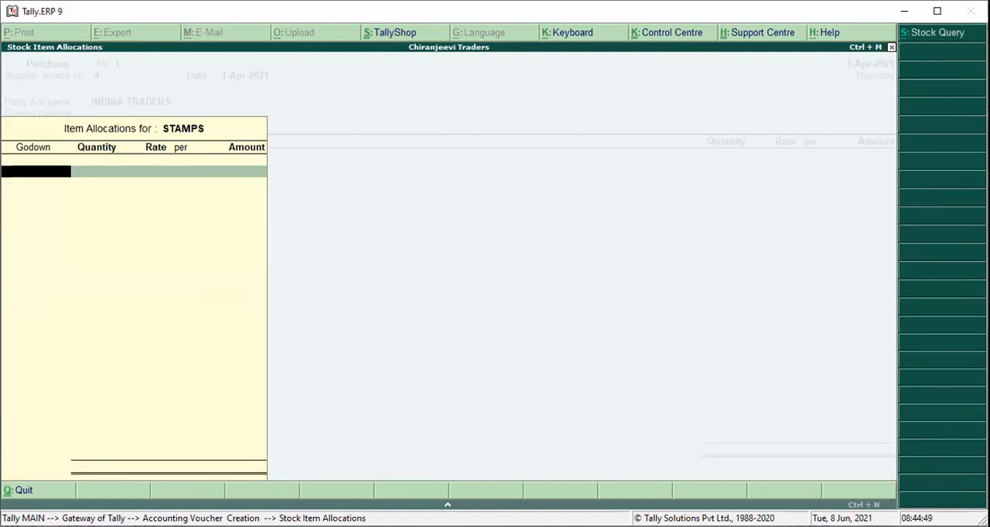
key(Escape)
key(n)
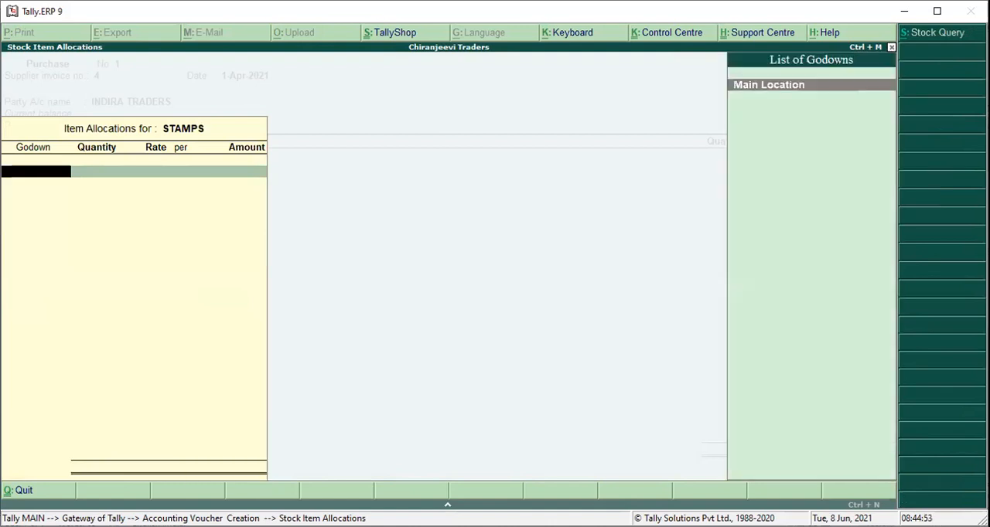
key(Escape)
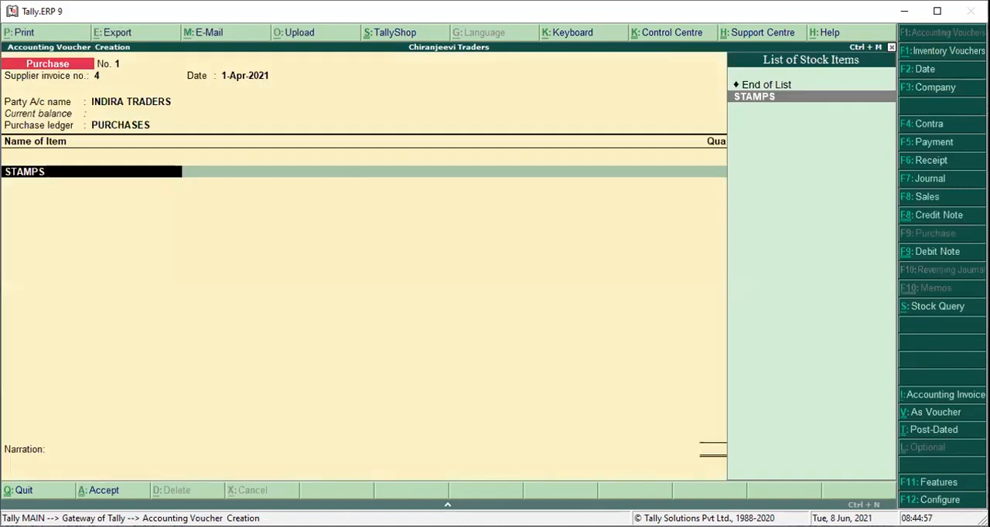
key(F11)
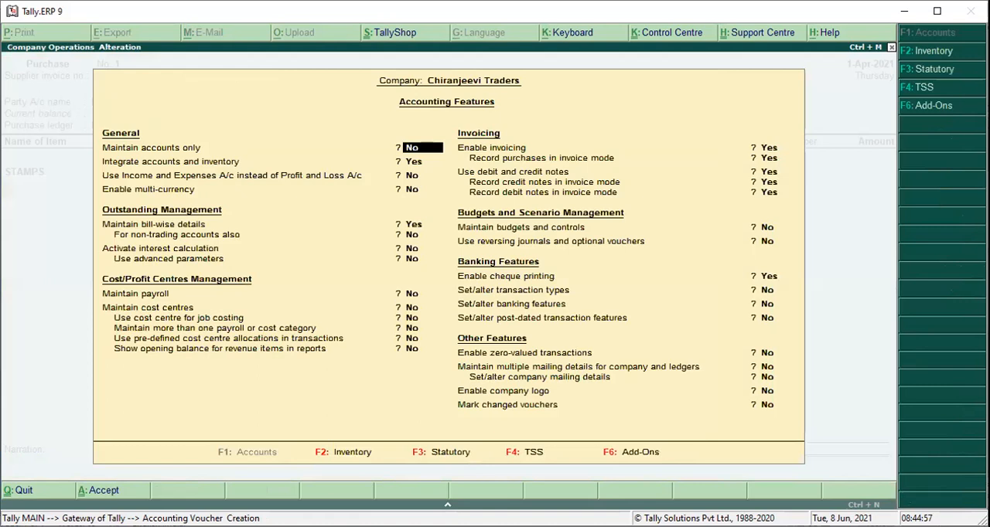
key(F3)
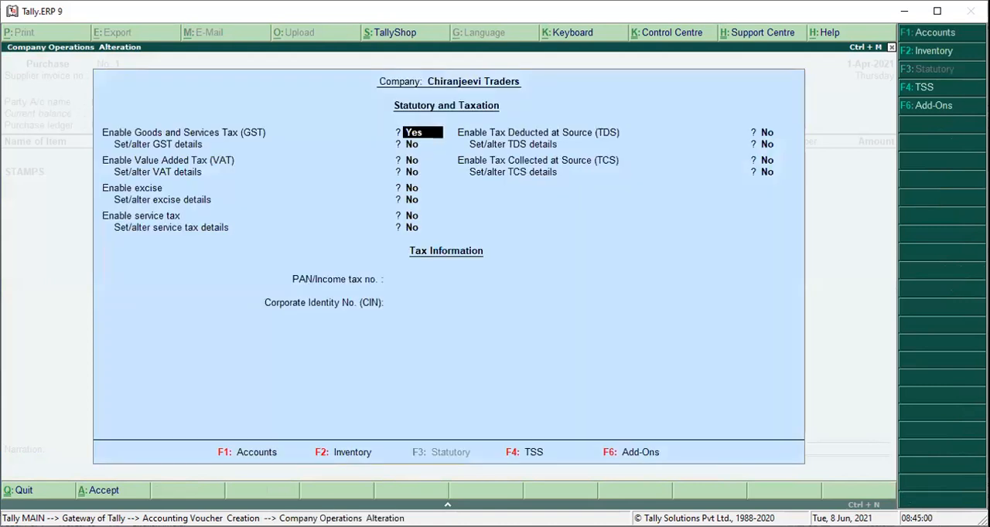
key(Escape)
key(Escape)
key(Return)
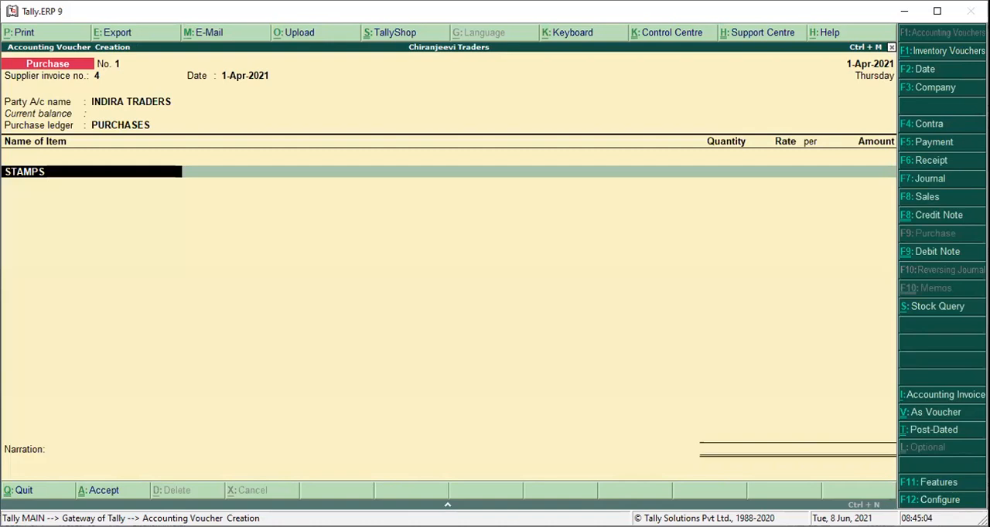
Disable maintaining multiple godowns in the company's inventory features and save the change.
key(F11)
key(F2)
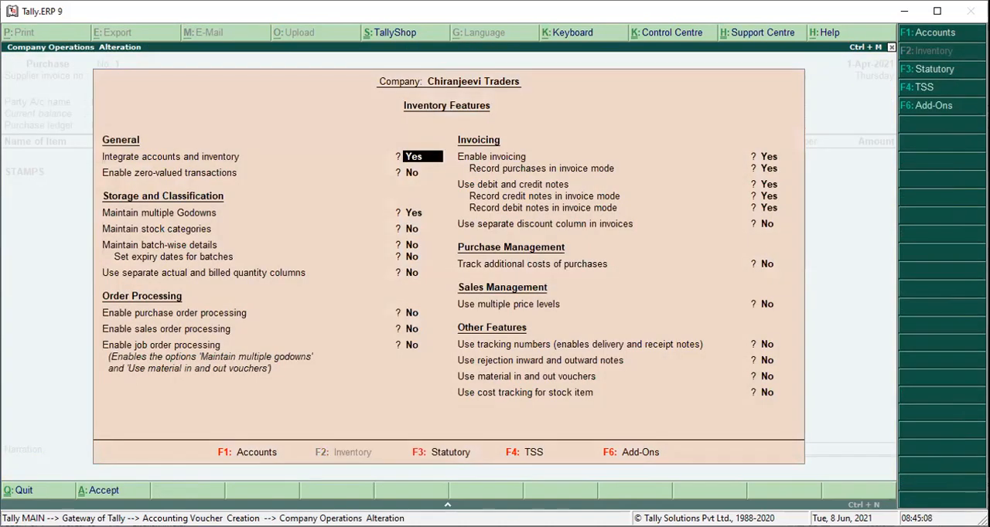
key(Return)
key(Return)
text(No)
key(Return)
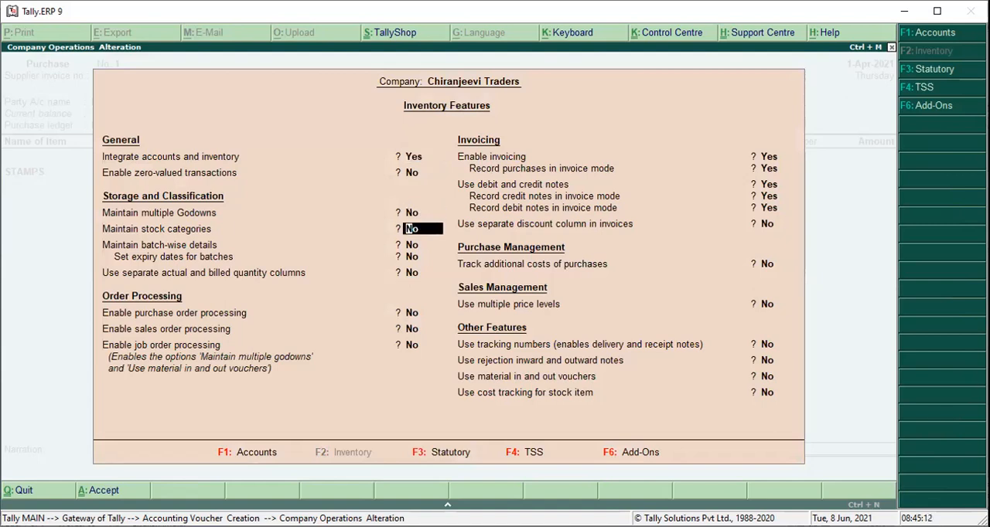
key(ctrl+a)
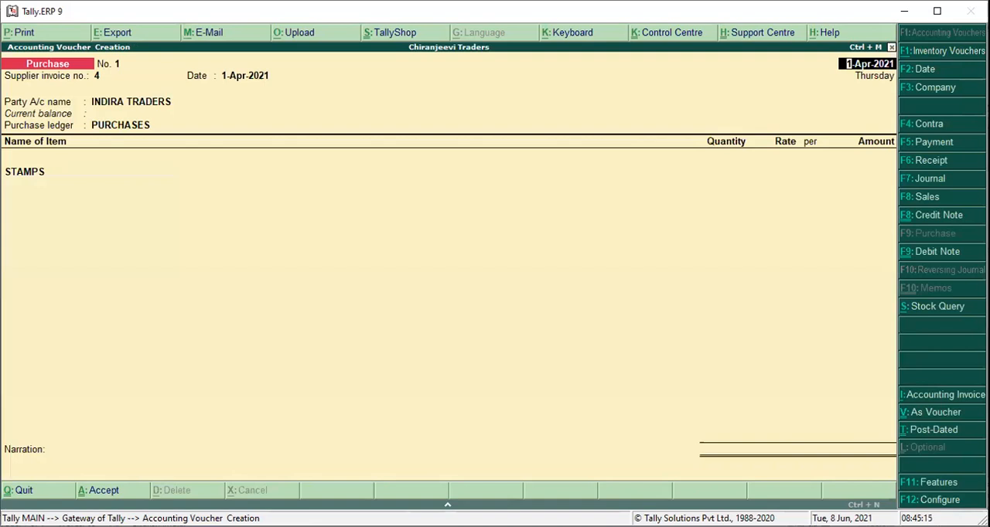
Return through the purchase voucher's header fields to the STAMPS line and set its quantity to 100 QTY.
key(Return)
key(Return)
key(Return)
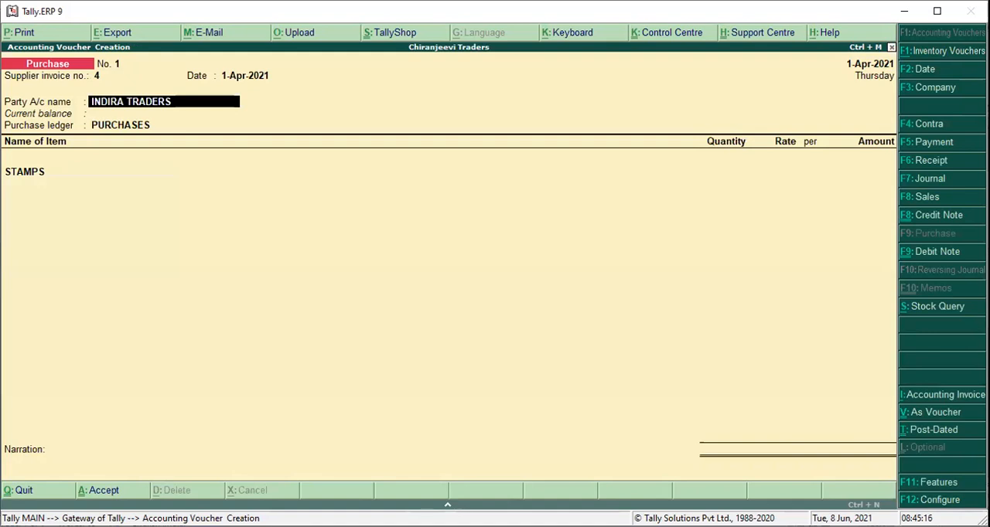
key(Return)
key(Return)
key(Return)
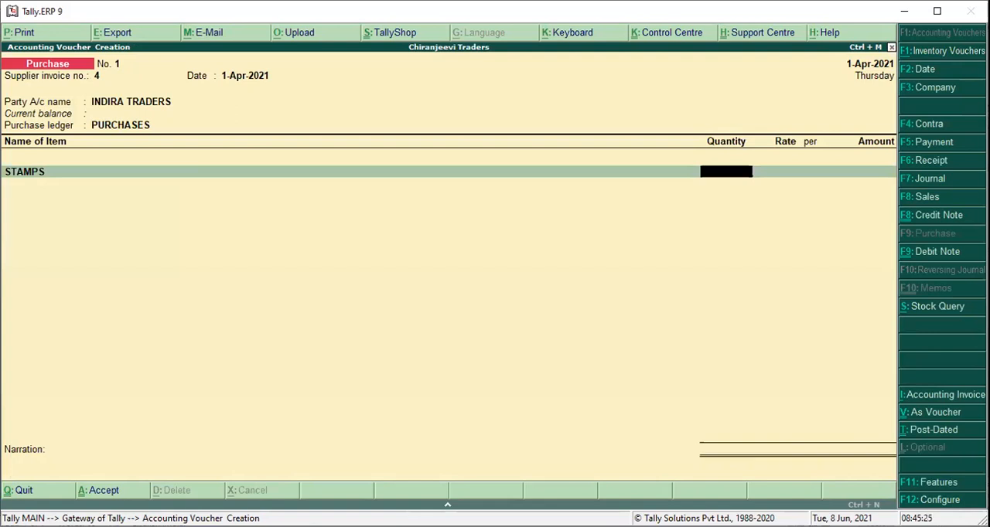
text(100)
key(Return)
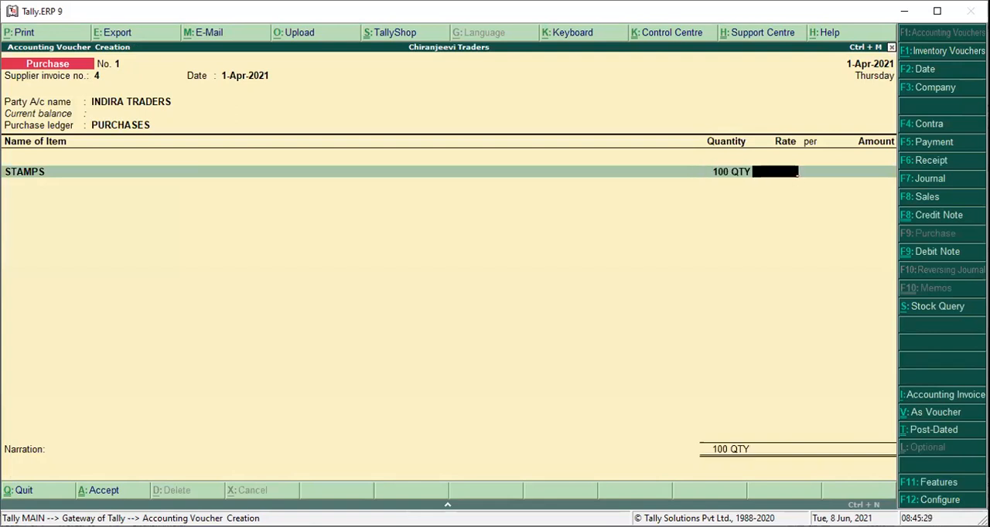
Set the STAMPS rate to 250.00 per QTY and save the purchase voucher.
text(250)
key(Return)
key(Return)
key(Return)
key(Return)
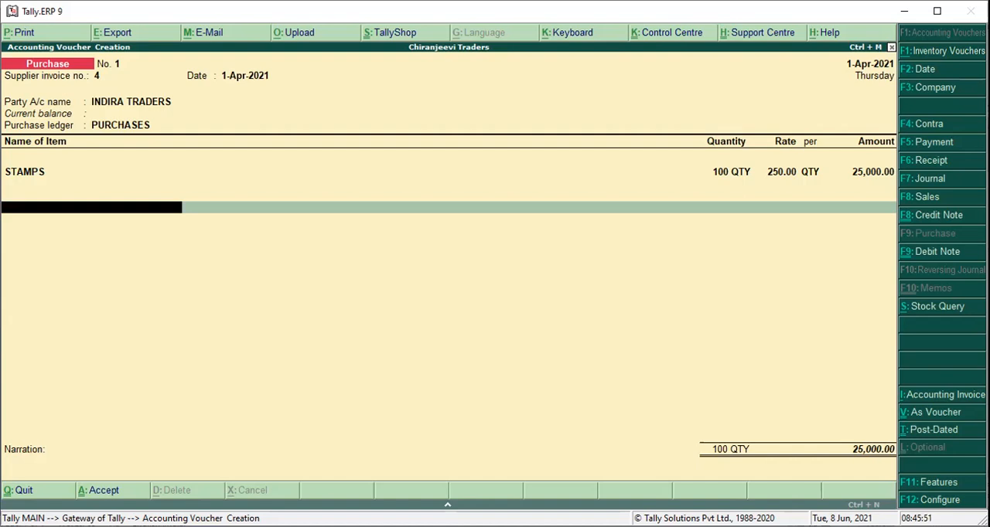
key(ctrl+a)
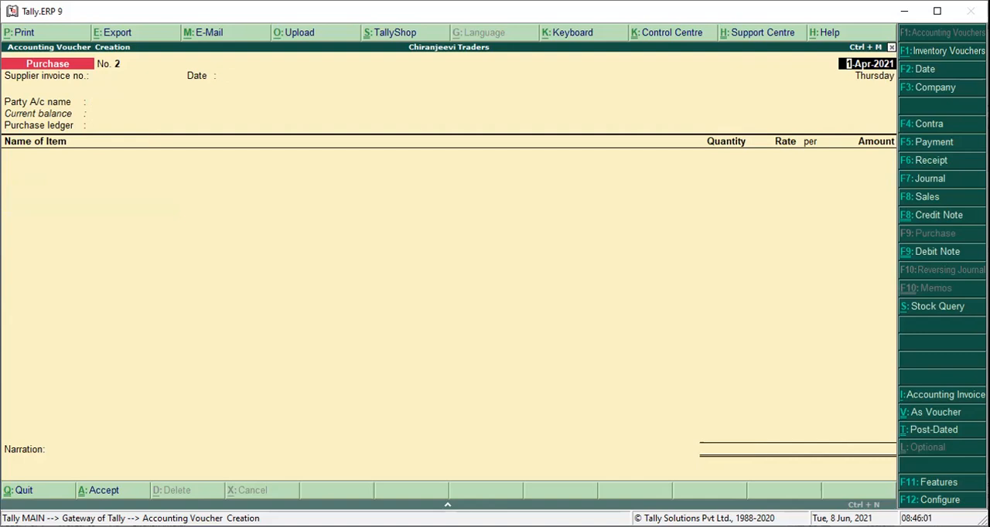
Leave voucher entry and open the GSTR-2 report from the statutory GST reports.
key(Escape)
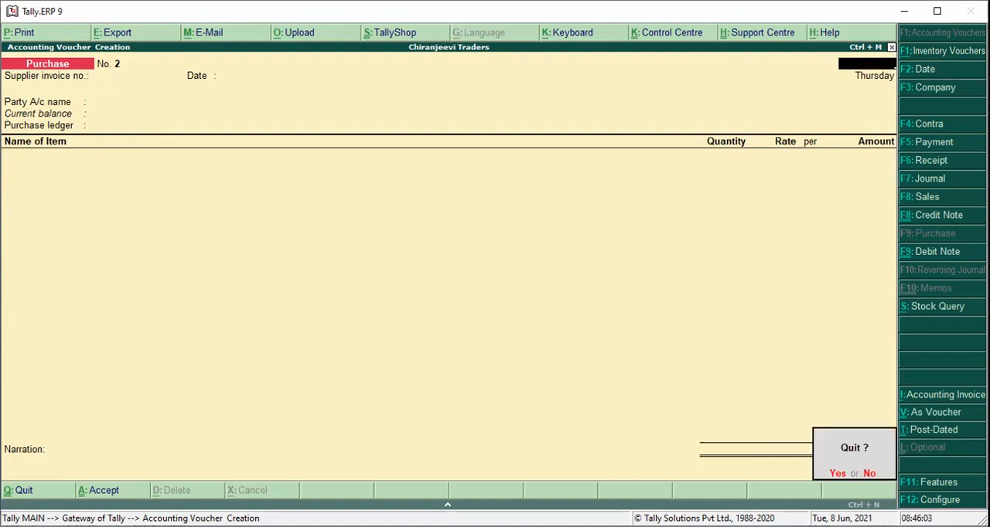
key(y)
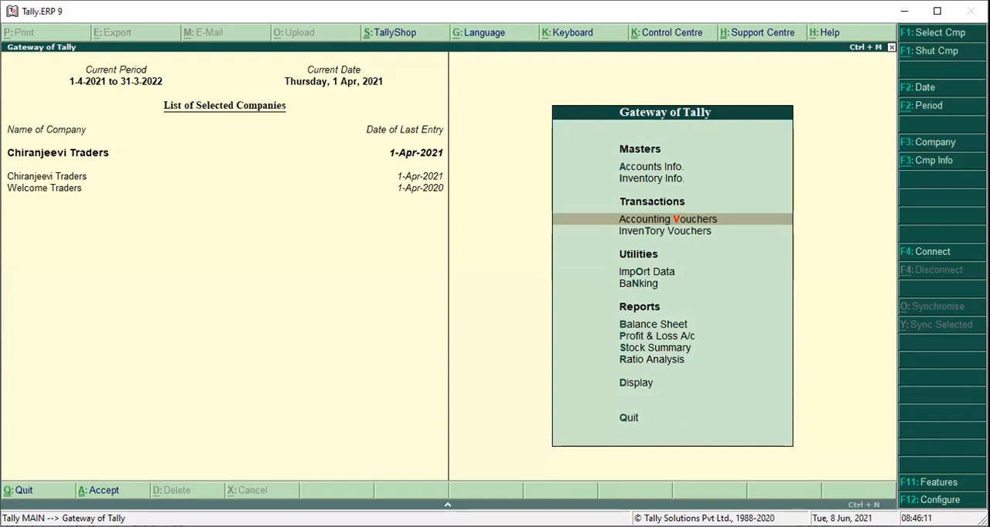
key(d)
key(u)
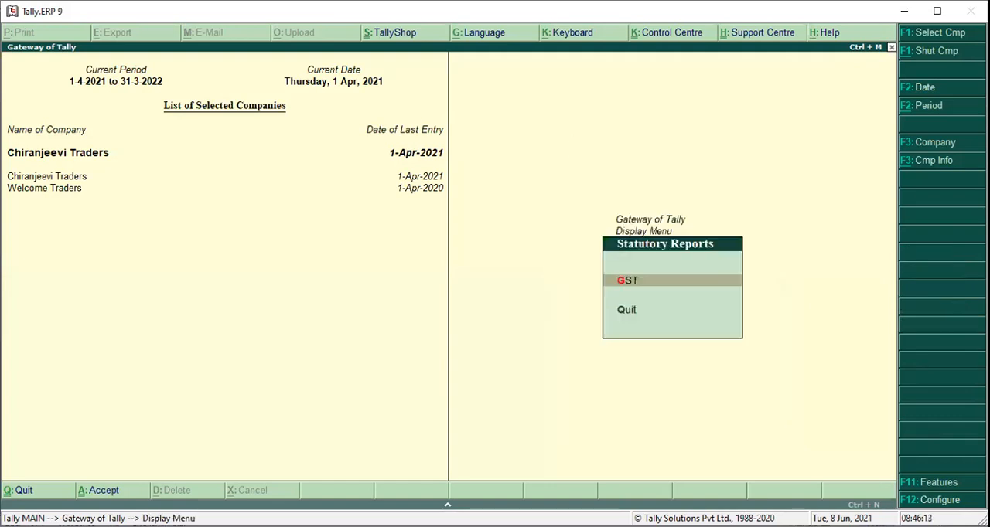
key(g)
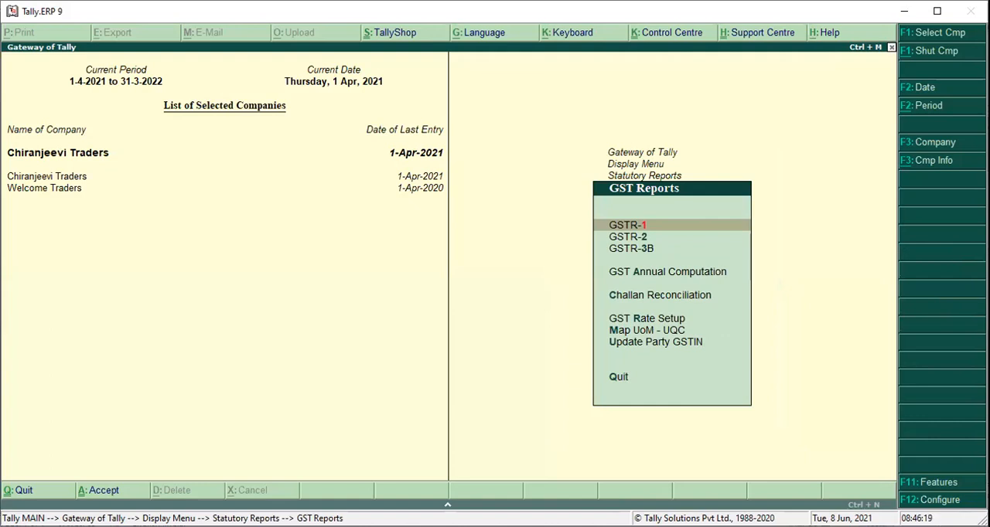
key(Down)
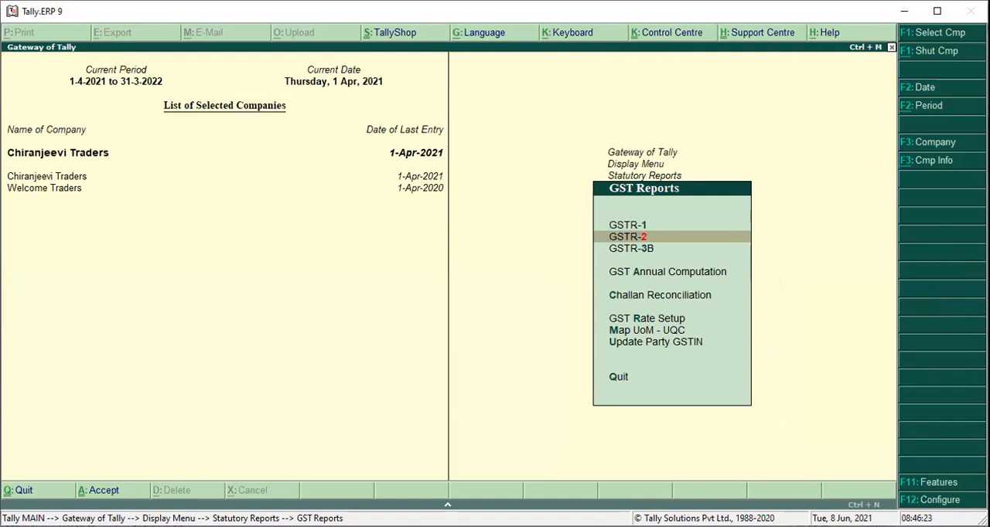
key(Return)
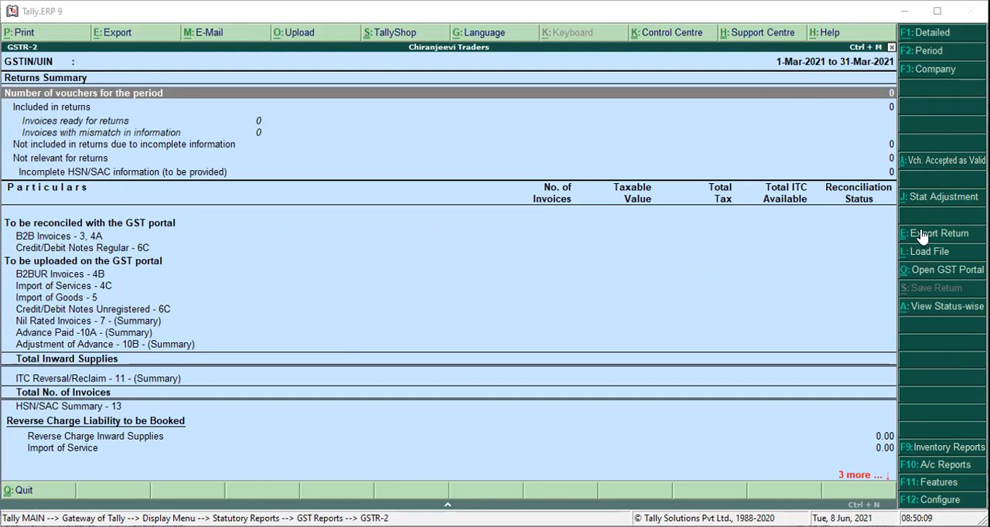
Check the company choice for the report, view the GSTR-3B report, and return to the Gateway of Tally.
click(934, 69)
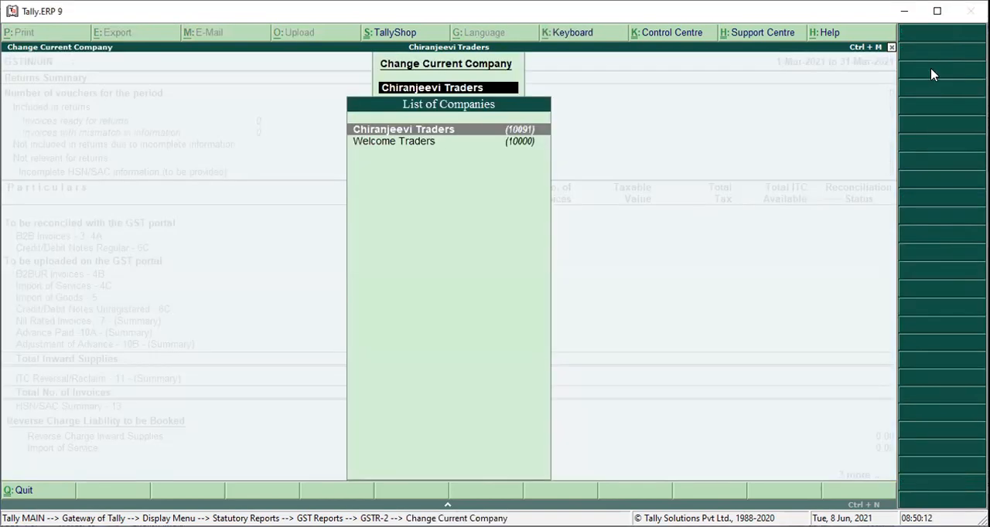
key(Return)
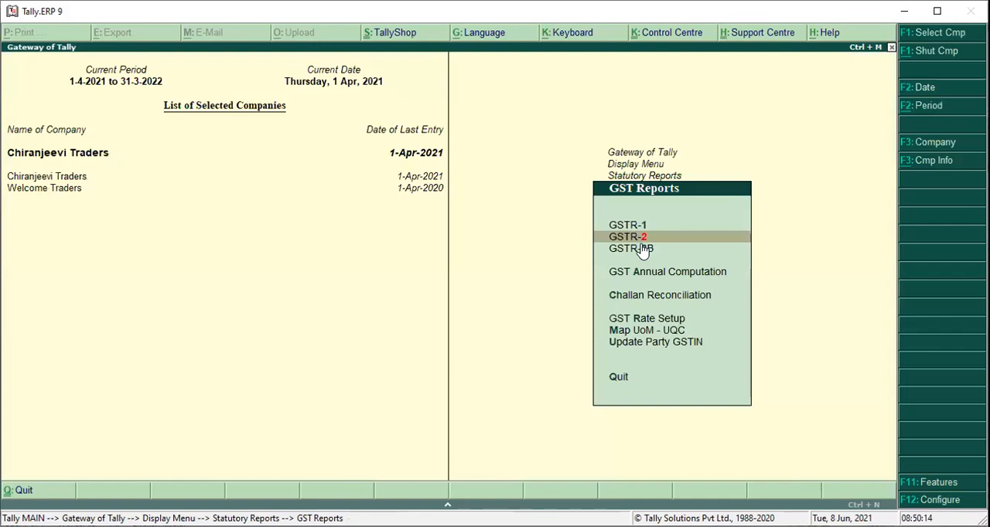
click(643, 251)
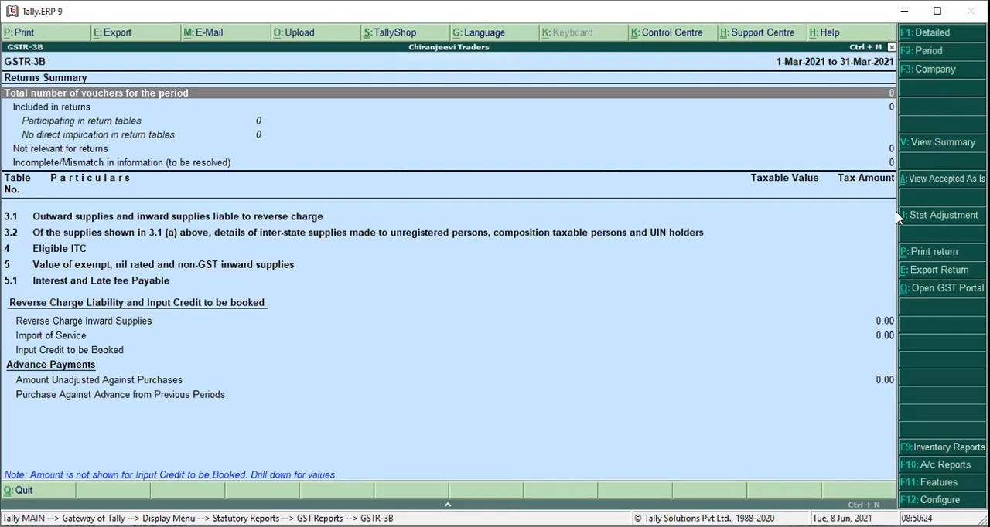
key(Escape)
key(Escape)
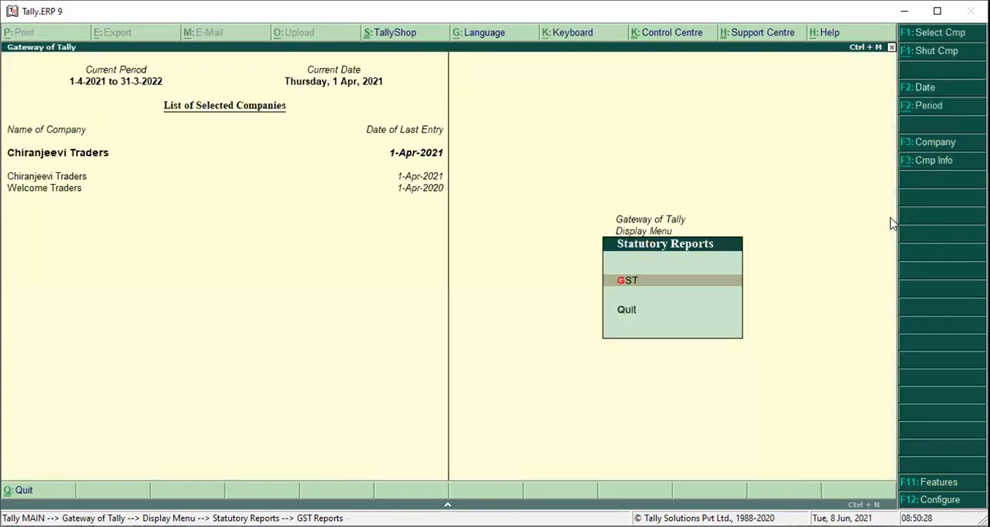
key(Escape)
key(Escape)
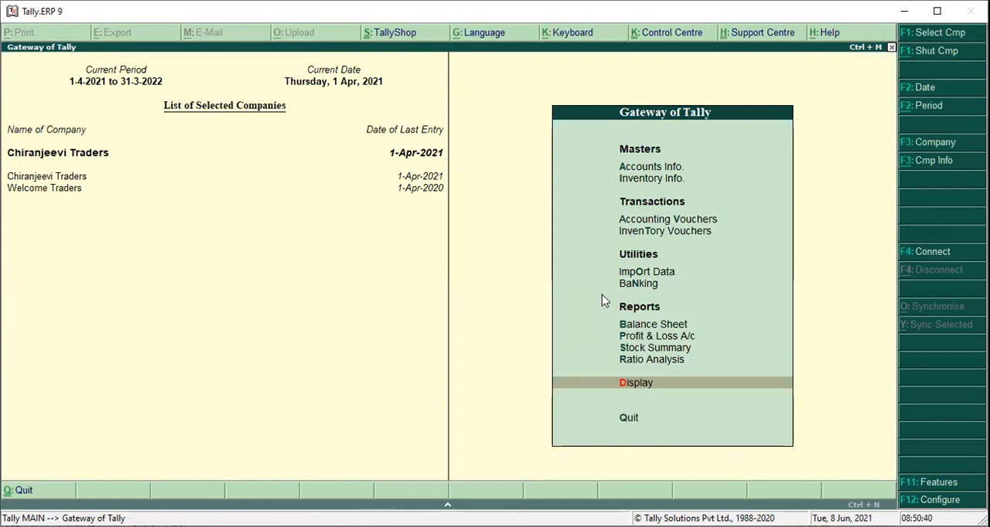
Review the INDIRA TRADERS purchase voucher in the Day Book and return to the Gateway of Tally without changing it.
click(635, 387)
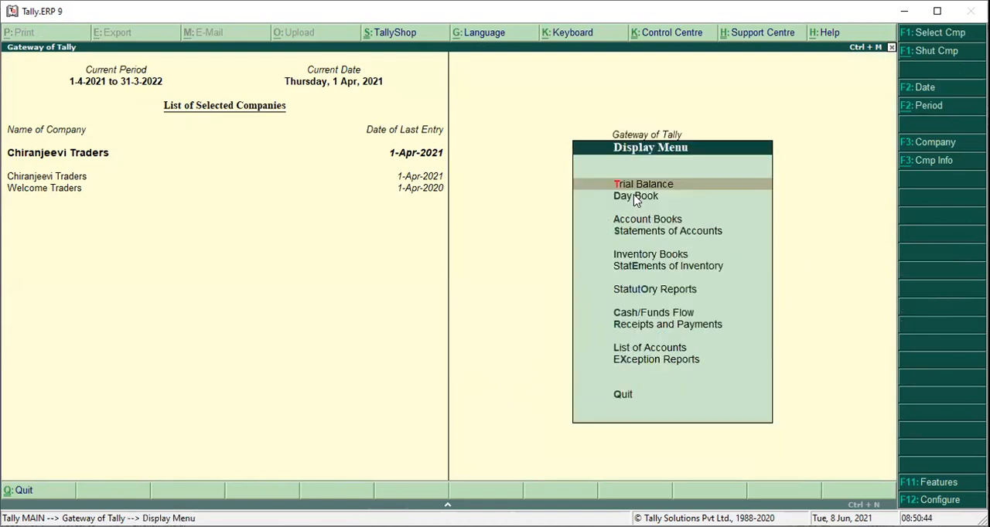
click(636, 198)
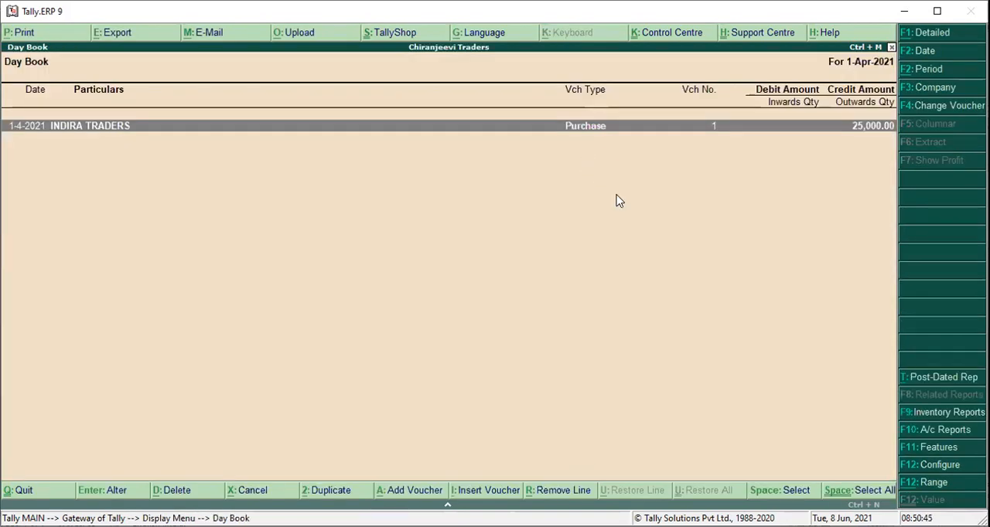
key(Return)
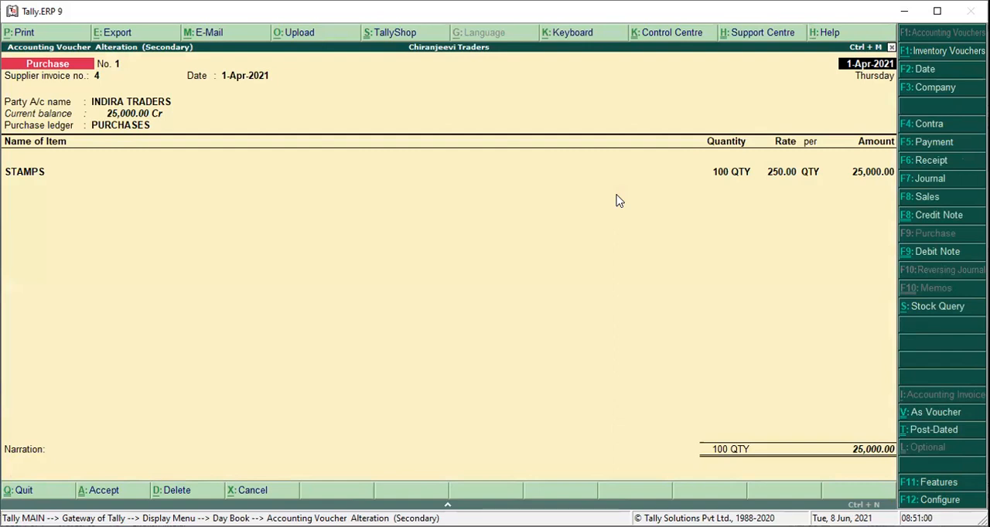
key(Escape)
key(Return)
key(Escape)
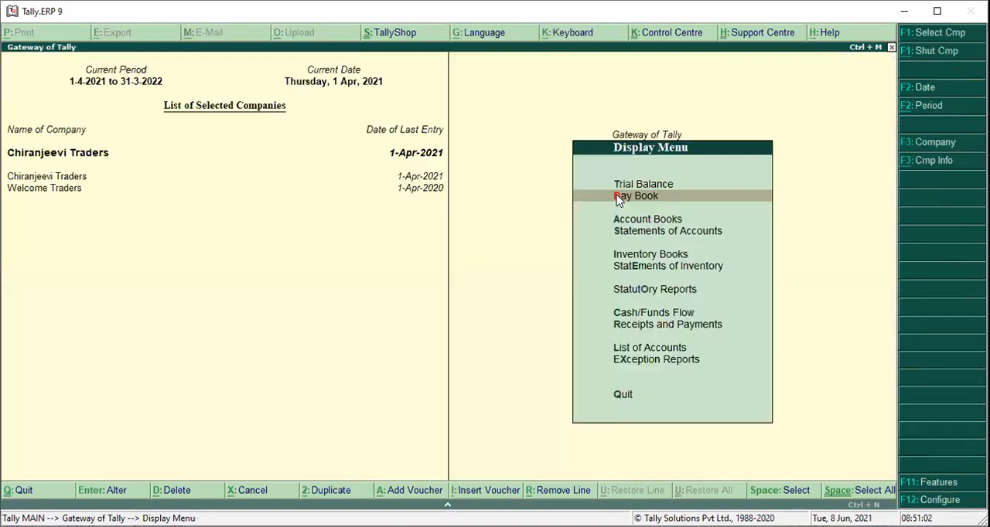
key(Escape)
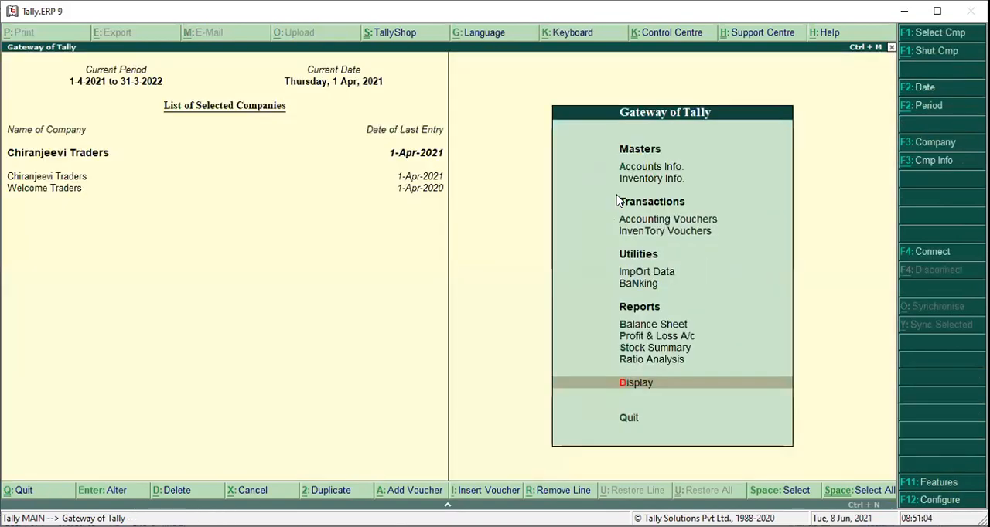
Reopen the GSTR-2 report after the Day Book check.
key(d)
key(o)
key(g)
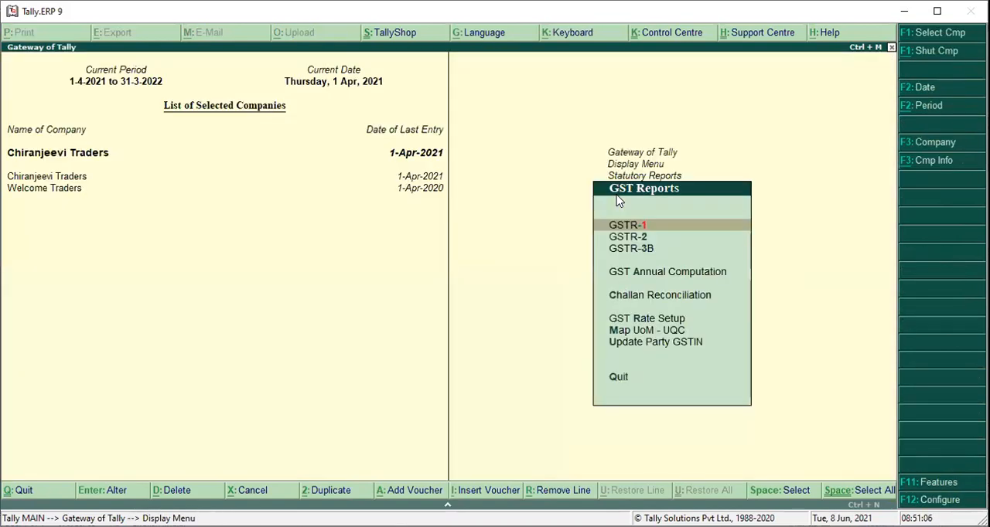
key(Down)
key(Return)
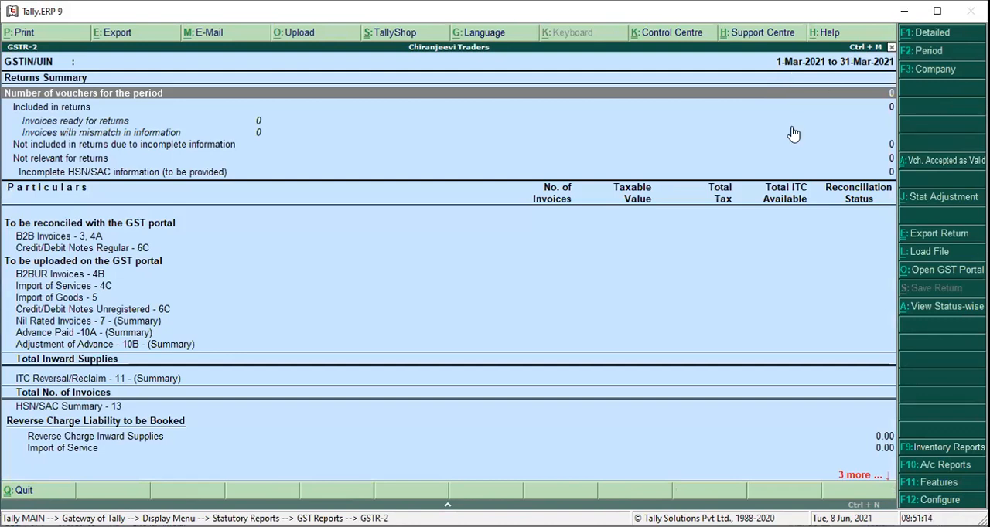
Try to set the GSTR-2 report period from 1-4-2021 to 30-4-2021.
key(F2)
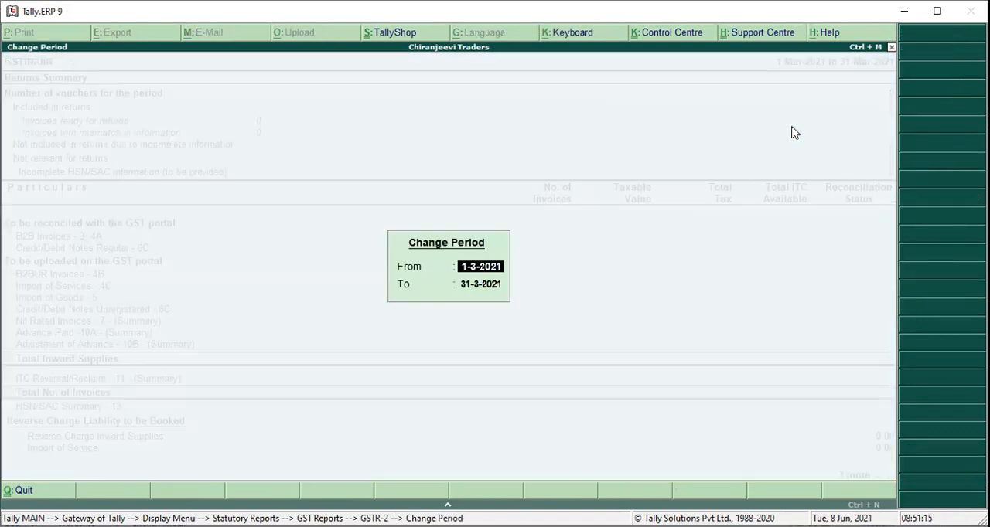
text(1-4-2021)
key(Return)
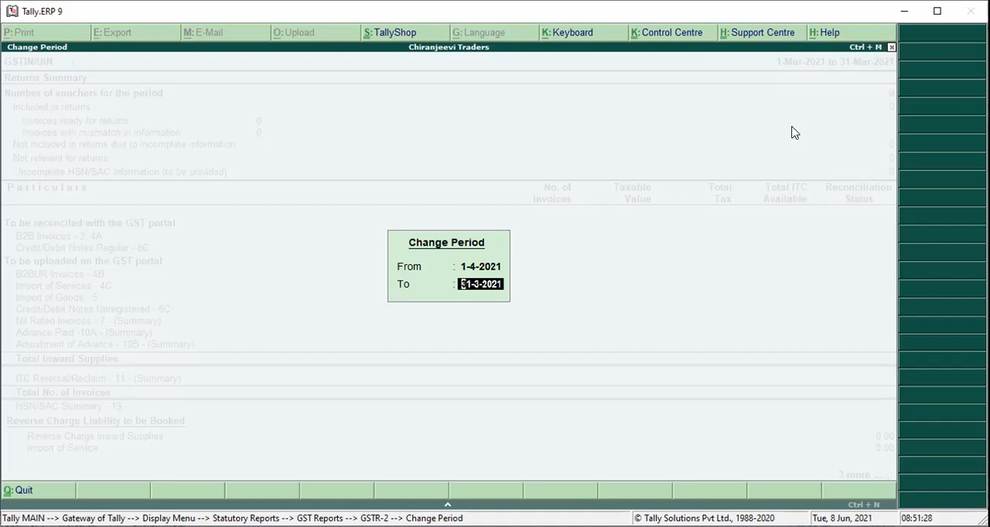
text(30-4-2021)
key(BackSpace)
text(1)
Try 31-3-2021 as the report period's end date, and cancel the period change.
key(BackSpace)
key(BackSpace)
key(BackSpace)
key(BackSpace)
key(BackSpace)
key(BackSpace)
key(BackSpace)
key(BackSpace)
key(BackSpace)
text(31-3-2021)
key(Delete)
text(0)
key(Escape)
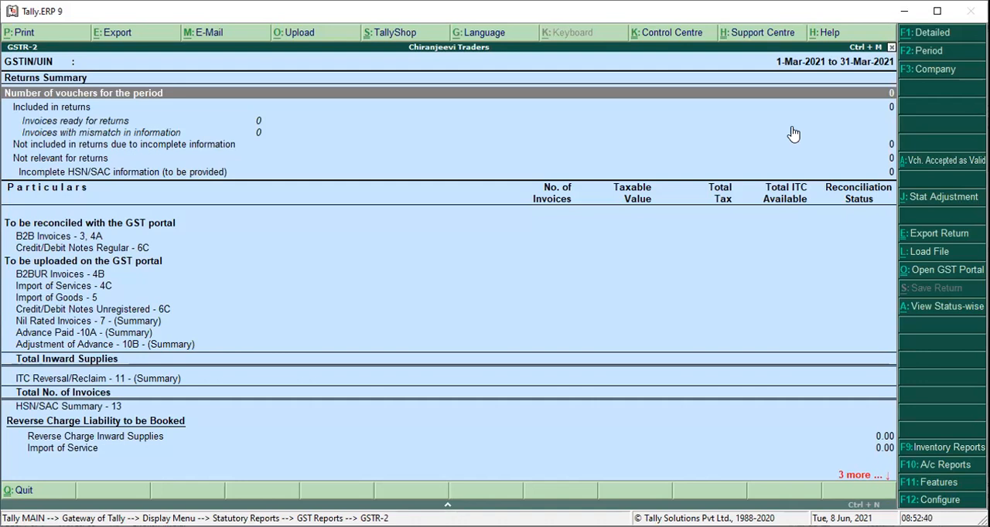
Start another GSTR-2 period change and enter 30-4-2021 as the end date.
key(F2)
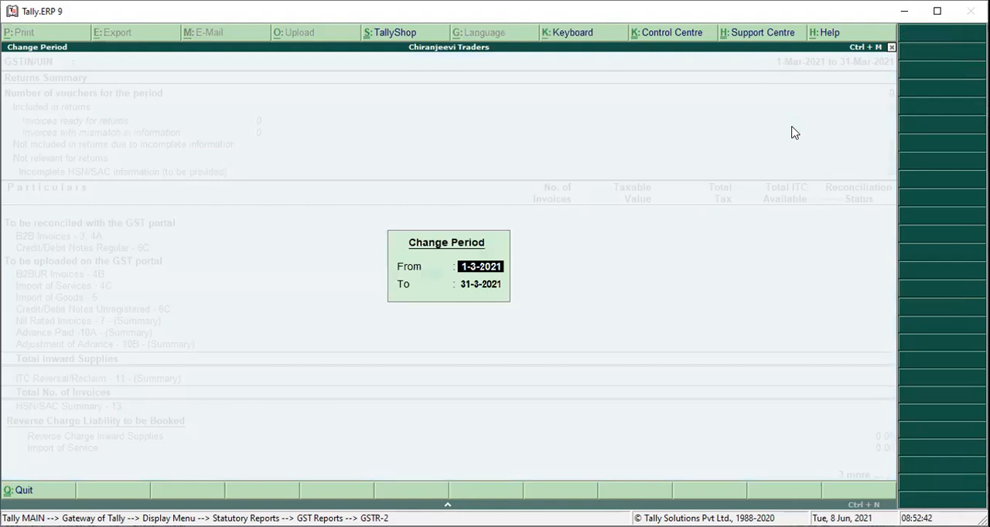
key(Return)
text(30-4)
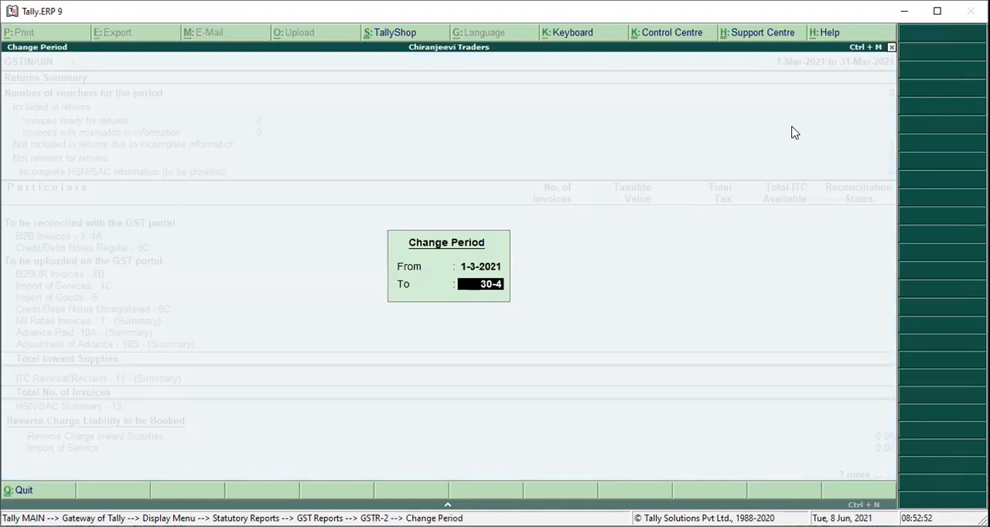
text(-2021)
key(BackSpace)
text(1)
Enter 1-4-2021 as the period's start date, and back out of the period change.
click(481, 266)
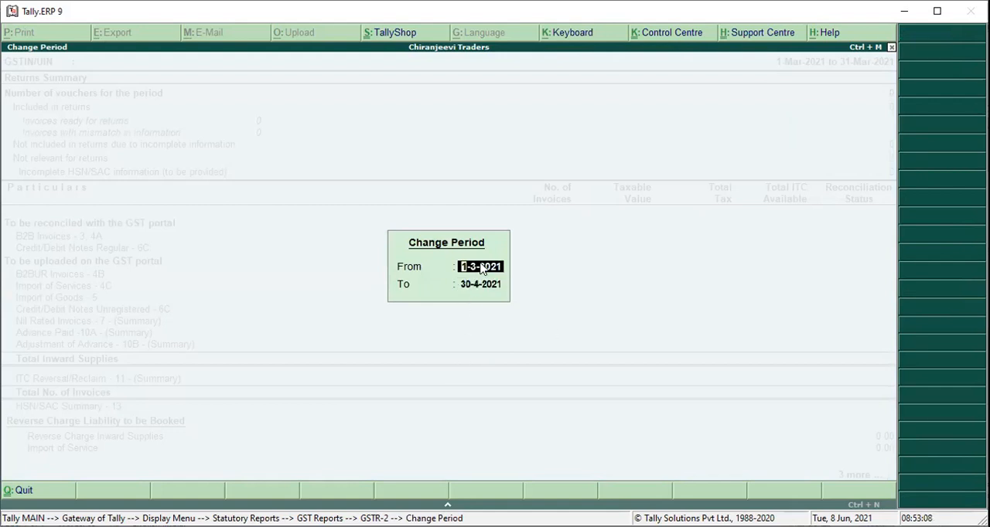
text(1-4-2021)
key(Return)
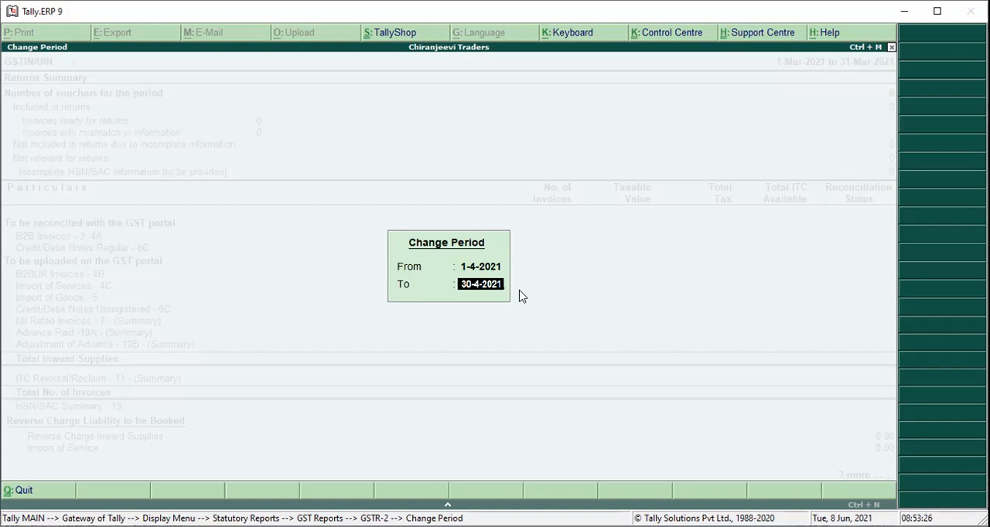
key(Escape)
key(Escape)
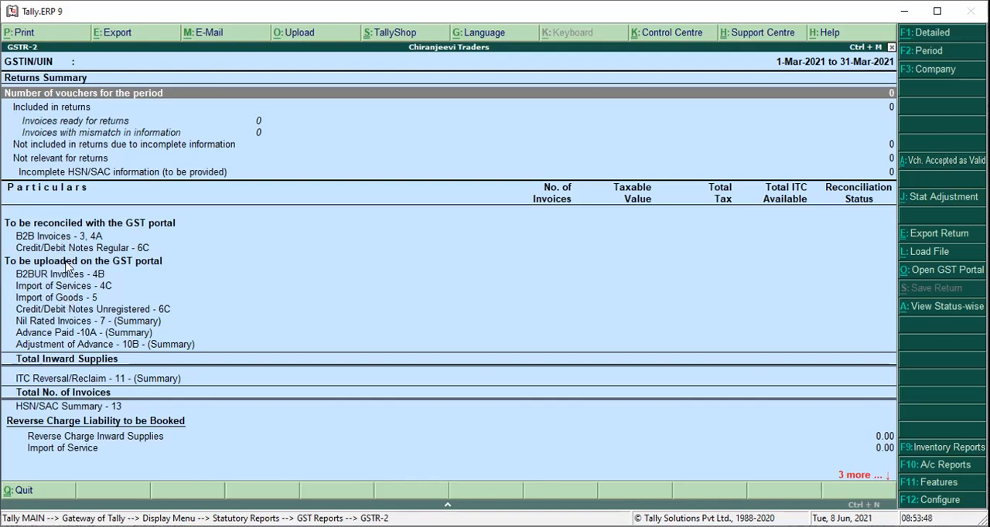
Examine the GSTR-2 return sections from the returns summary down through Import of Goods.
click(68, 108)
key(Down)
key(Down)
key(Down)
key(Down)
key(Down)
key(Down)
key(Down)
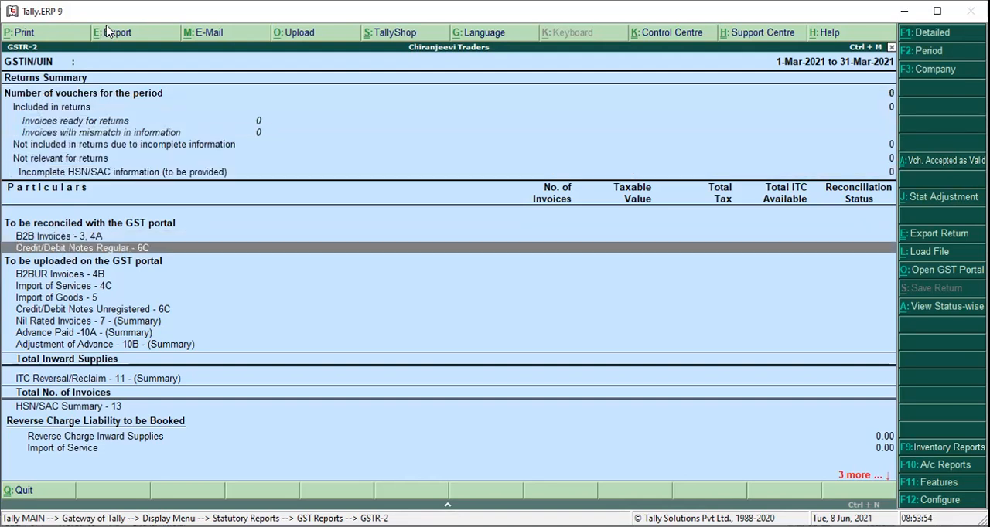
key(Down)
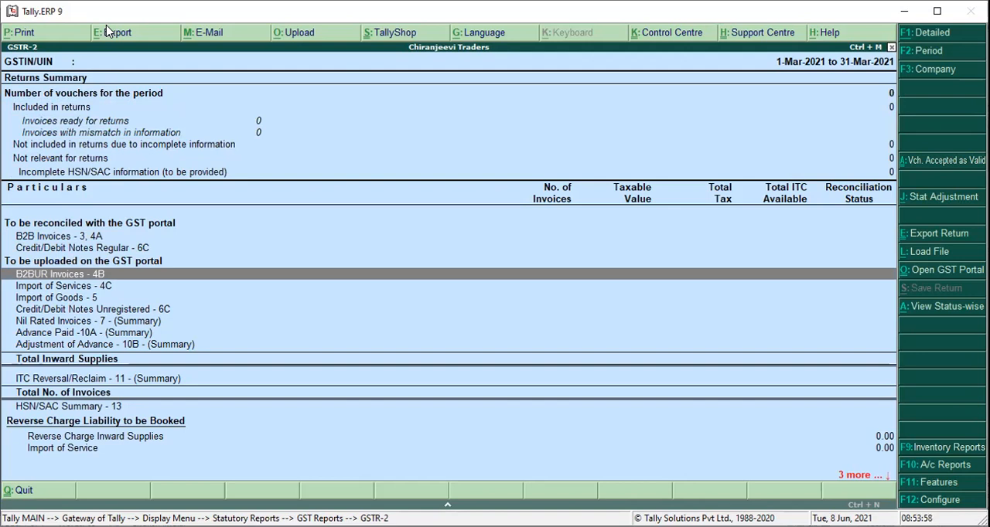
key(Down)
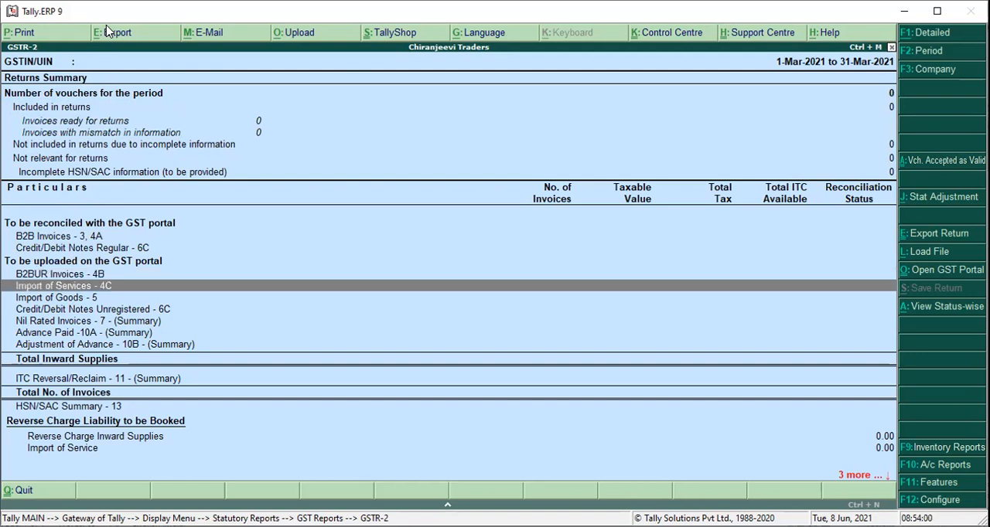
key(Down)
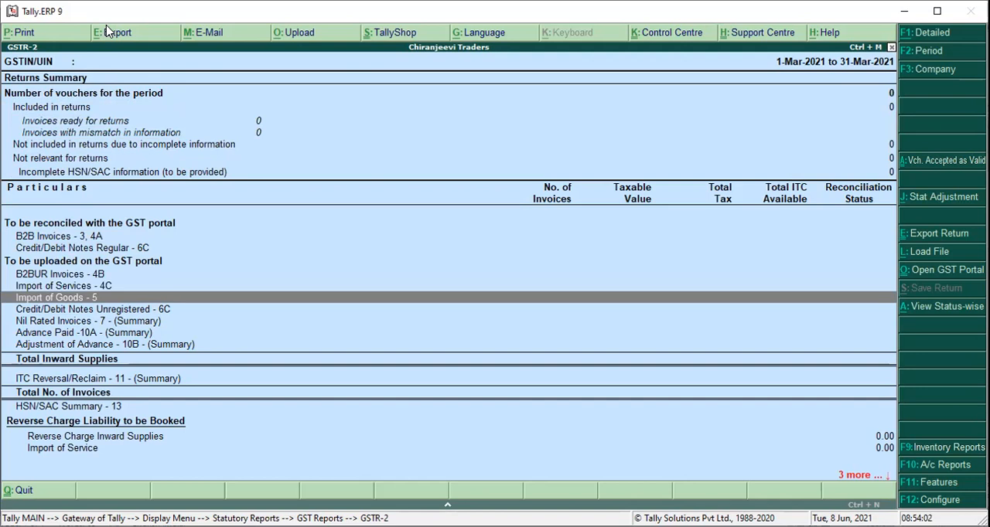
Examine the GSTR-2 sections from Credit/Debit Notes Unregistered through Adjustment of Advance, and return to the Gateway of Tally.
key(Down)
key(Down)
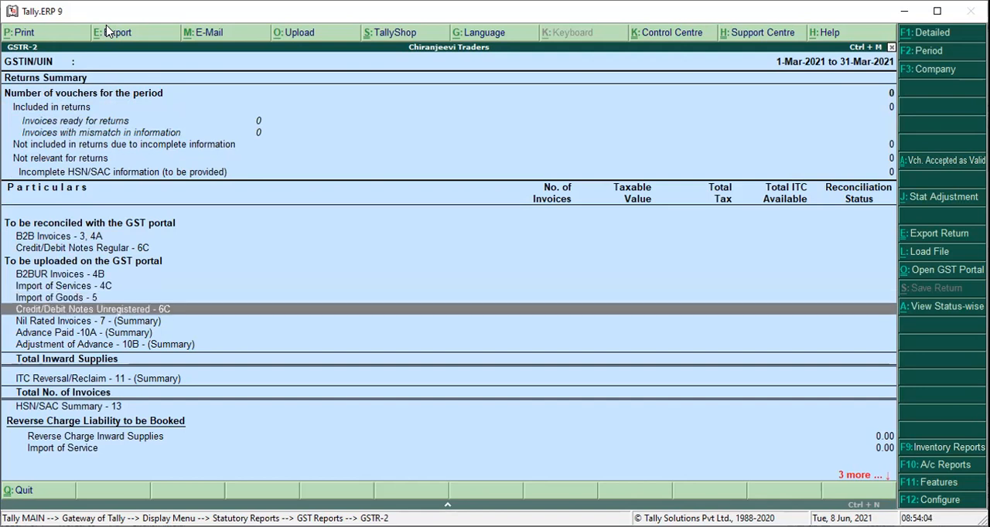
key(Down)
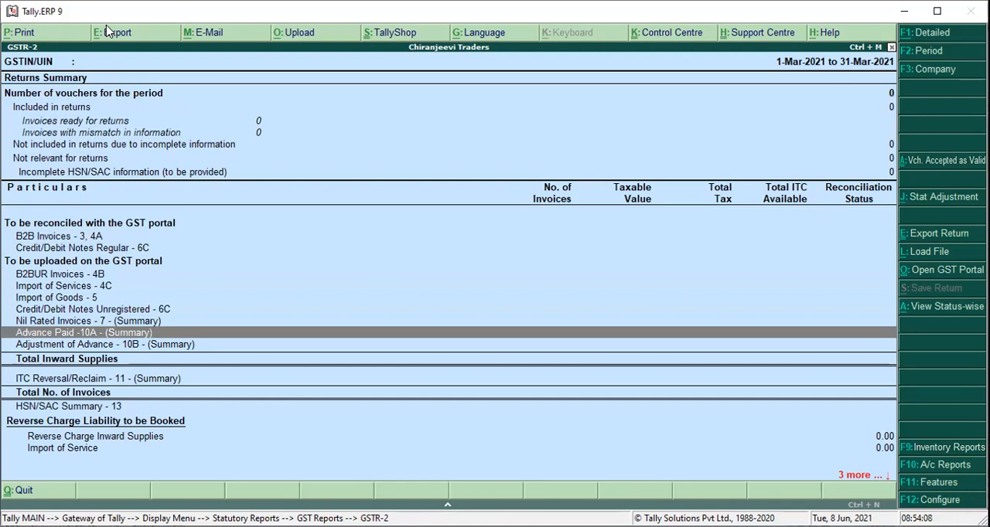
key(Down)
key(Up)
key(Up)
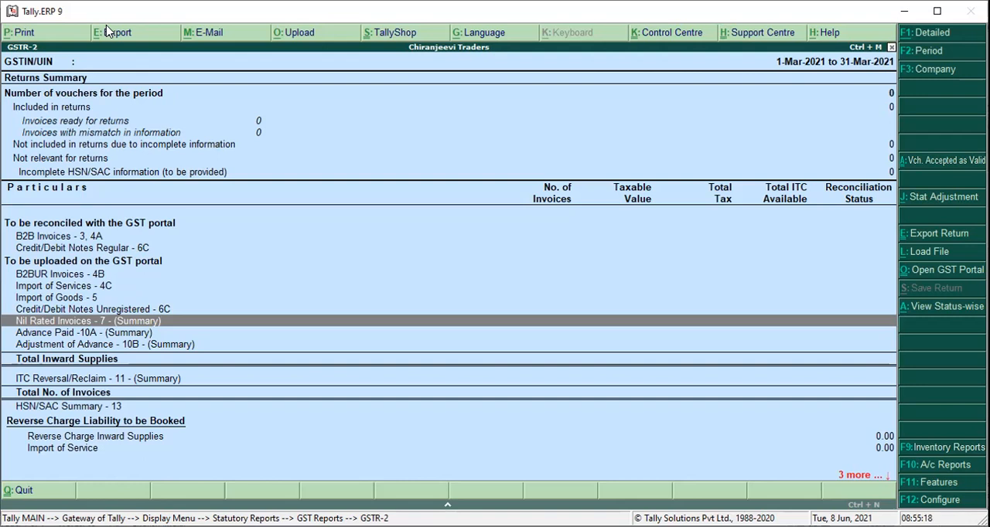
key(Escape)
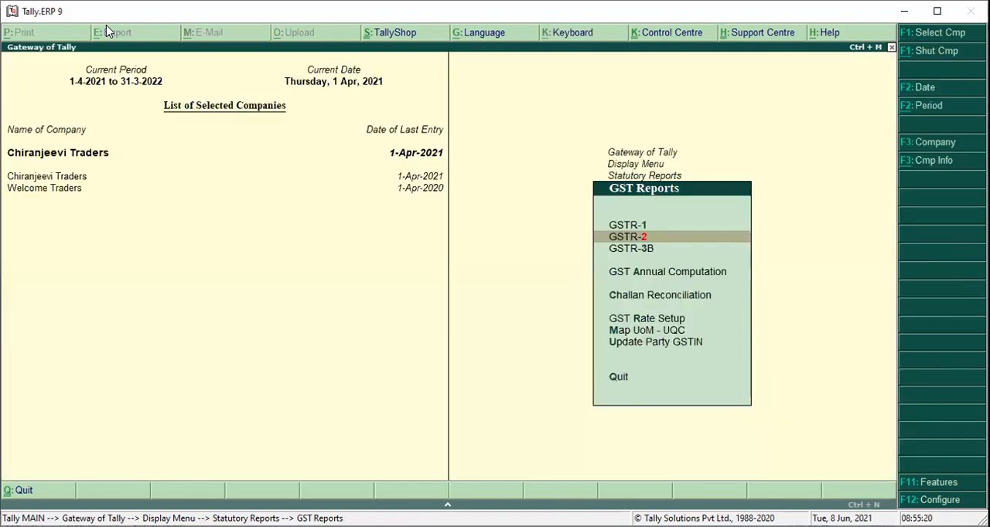
key(Escape)
key(Escape)
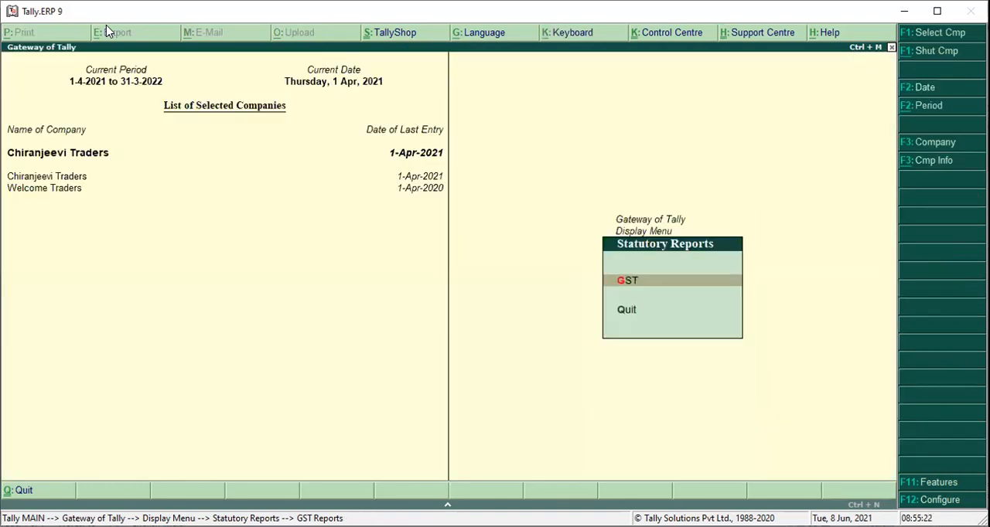
key(Escape)
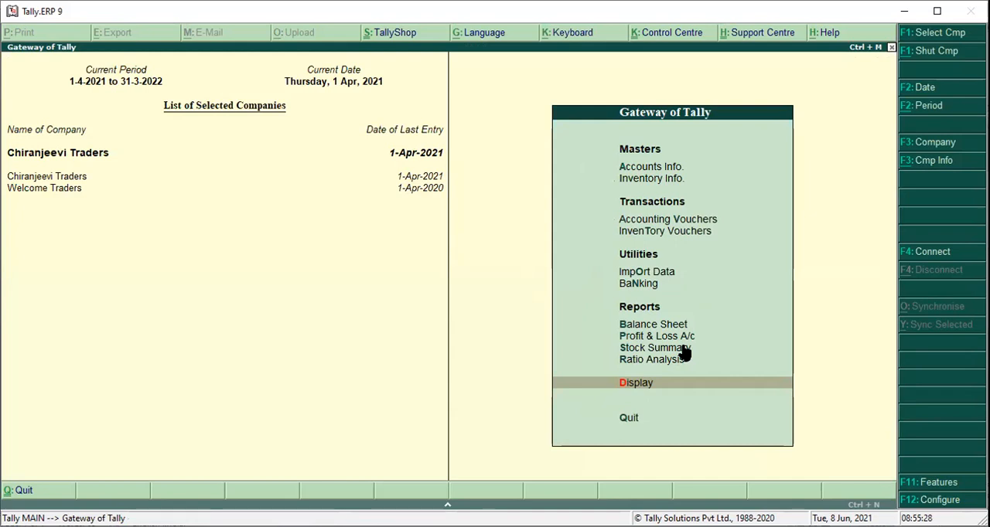
click(648, 220)
key(Escape)
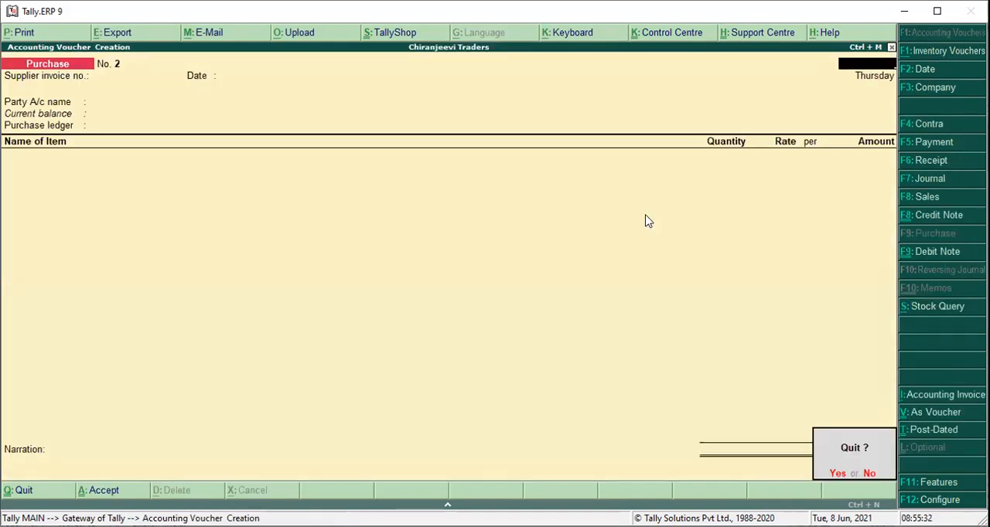
key(Return)
key(Escape)
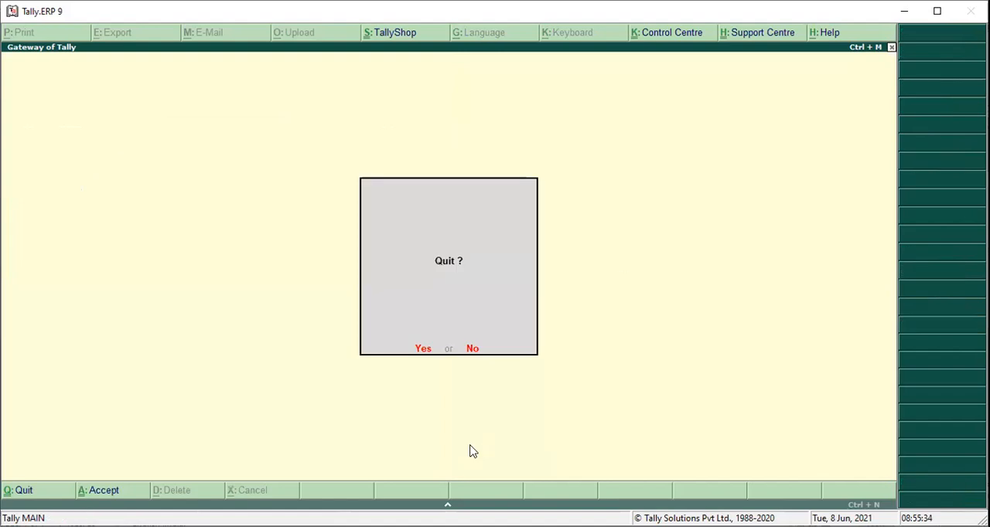
key(Escape)
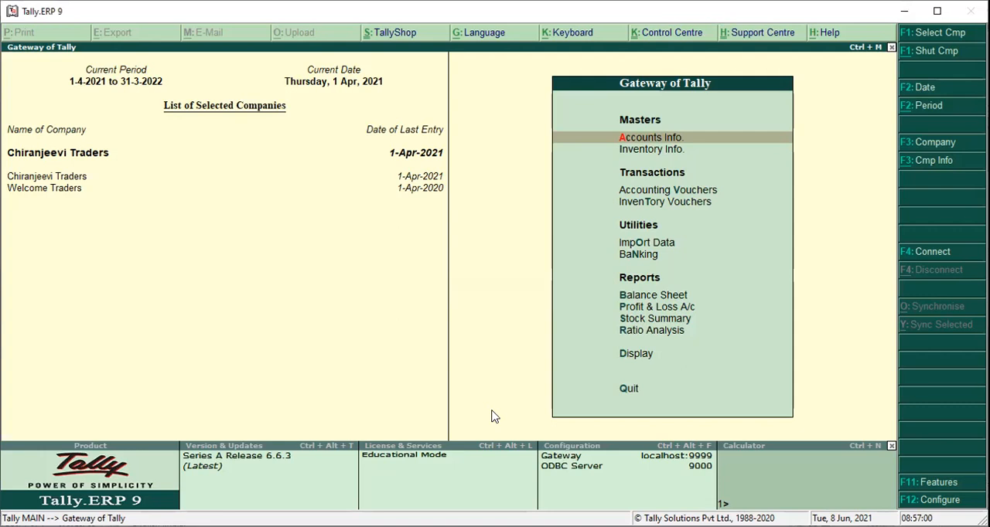
Start a new ledger named SALES and place it under Sales Accounts.
key(Return)
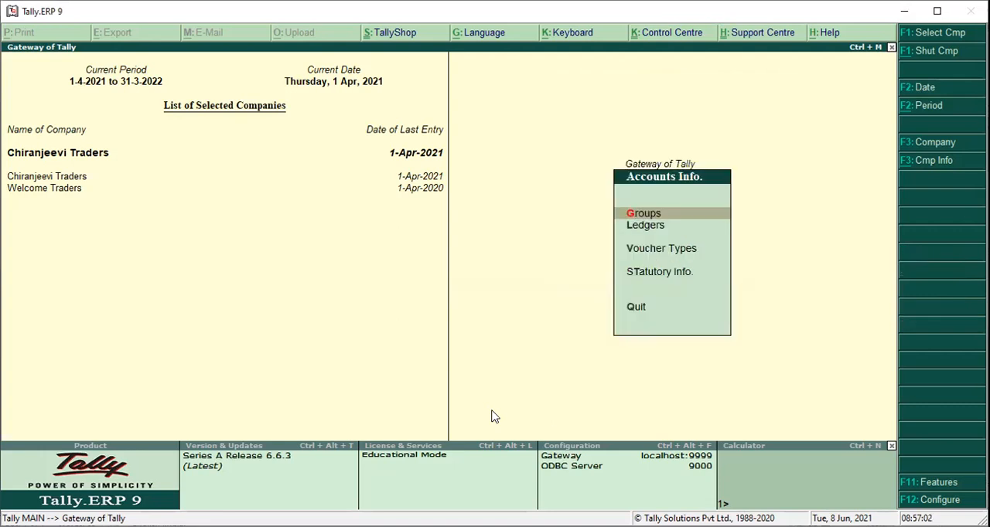
key(l)
key(Return)
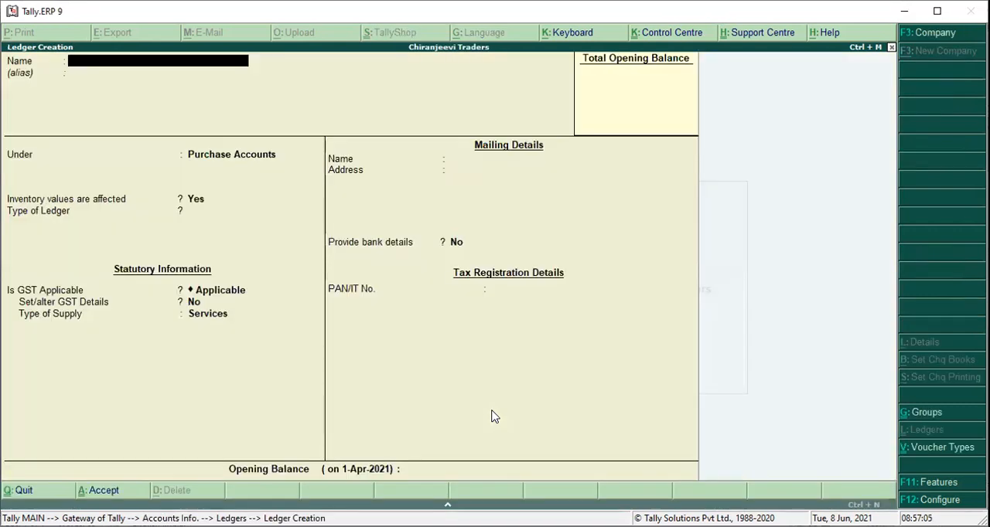
text(SALES)
key(Return)
key(Return)
text(SALES)
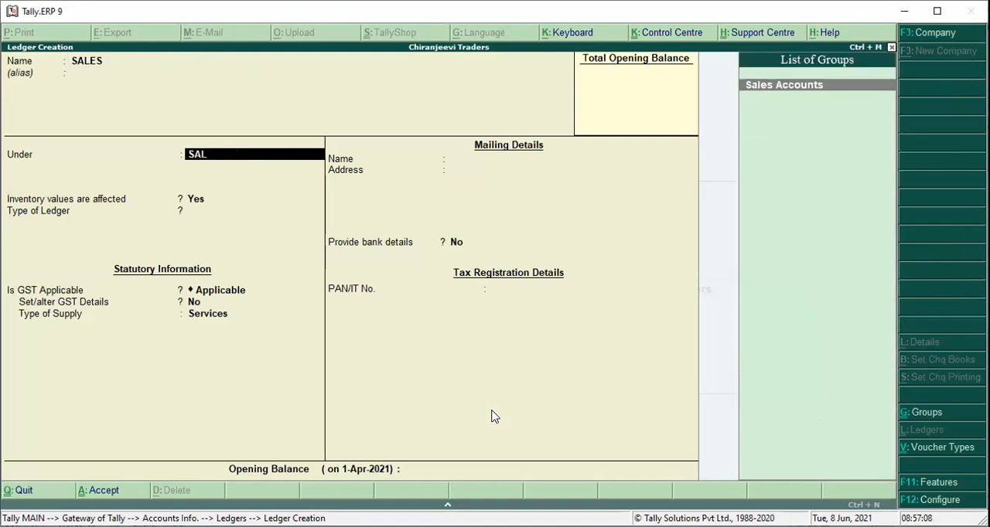
key(Return)
key(Return)
key(Return)
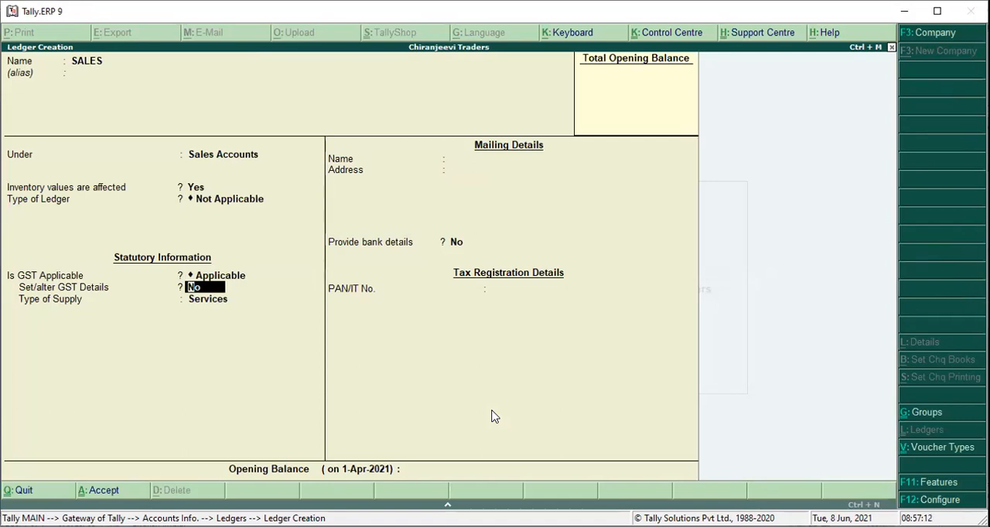
Set the SALES ledger's type of supply to Goods, keep its other defaults, and save the ledger.
key(Return)
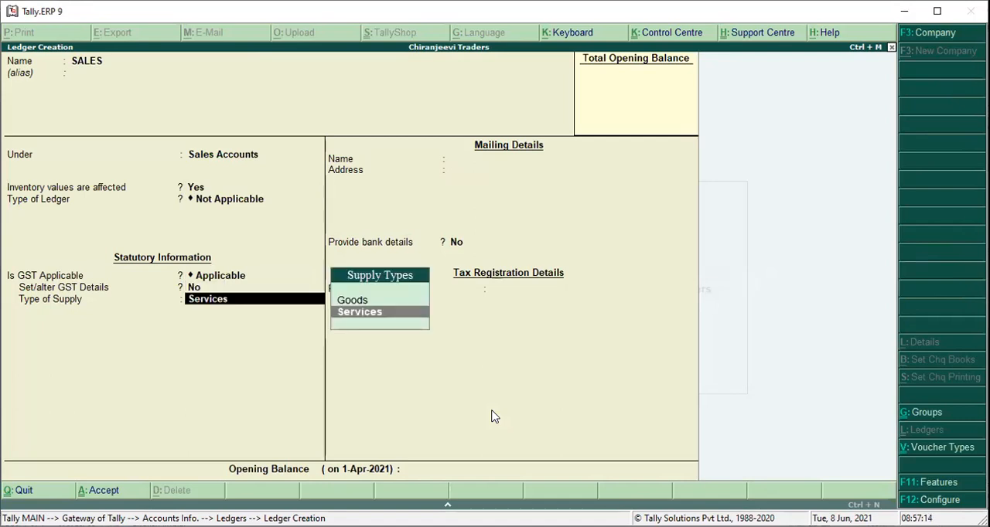
key(Up)
key(Return)
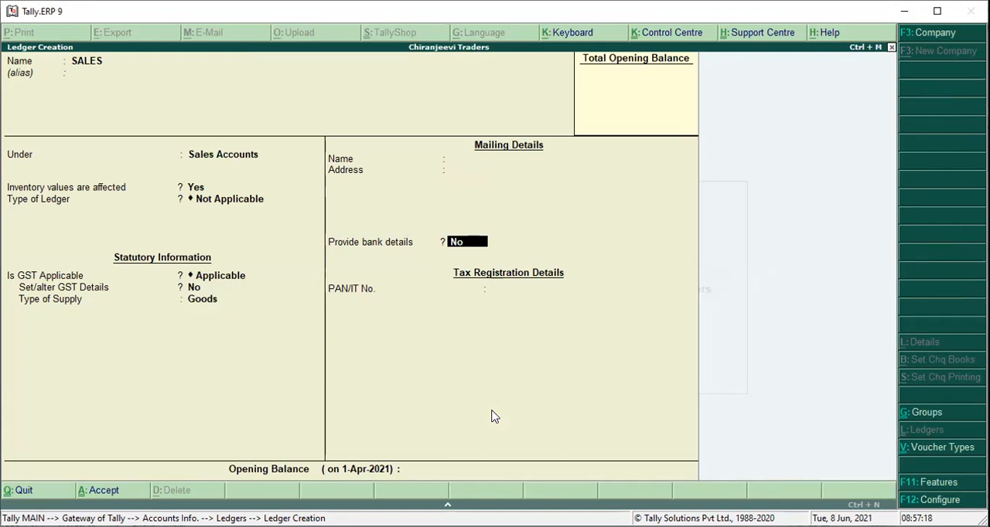
key(ctrl+a)
Name the next new ledger HCL TECHNOLOGIES and place it under Sundry Debtors.
text(HCL TE)
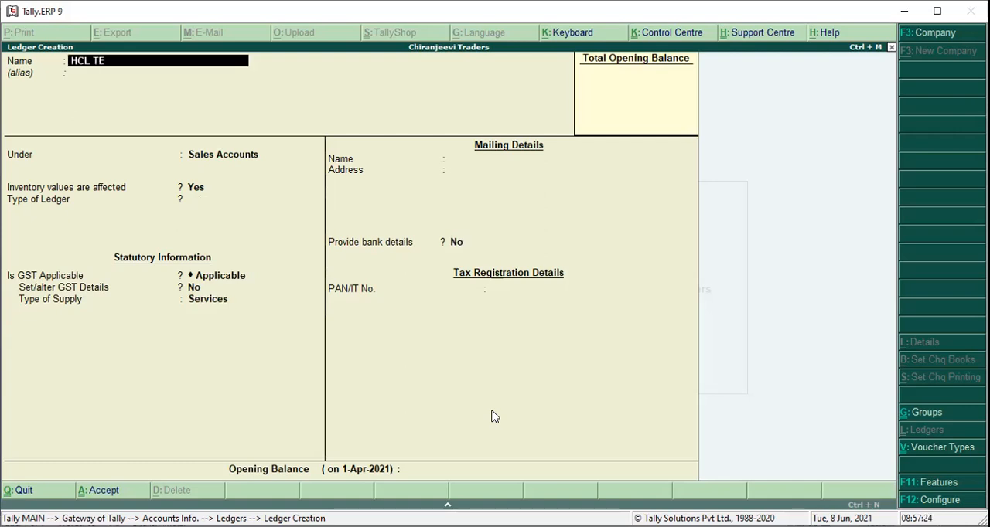
text(CHNOLOGIES)
key(Return)
key(Return)
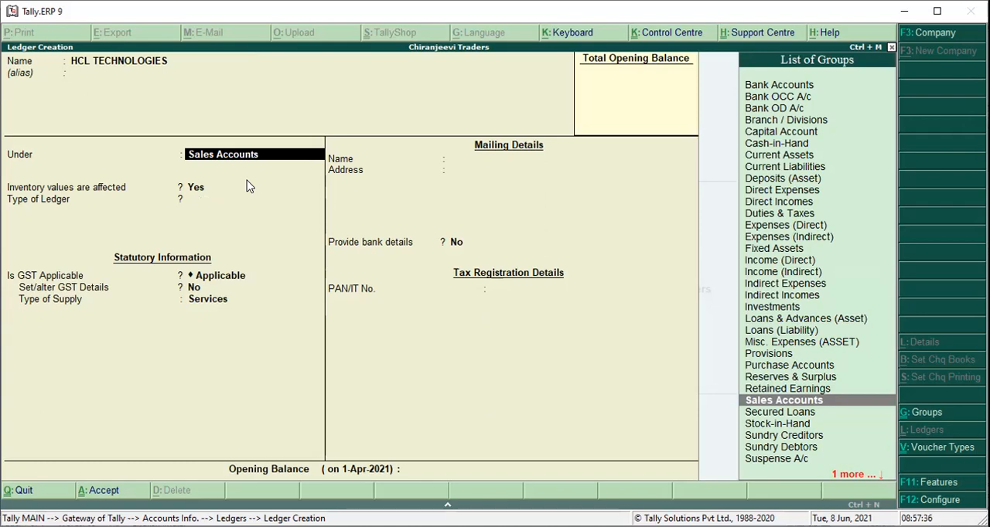
text(SUN)
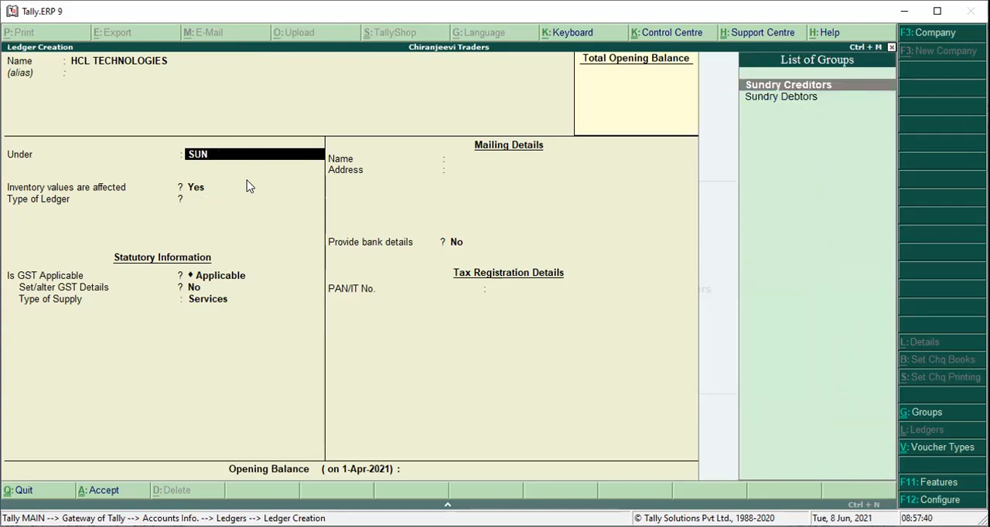
key(Down)
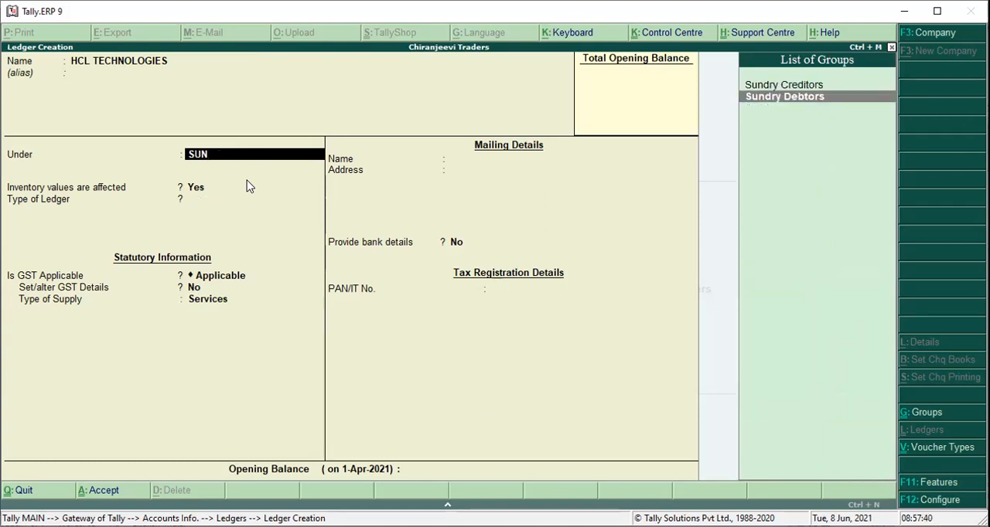
key(Return)
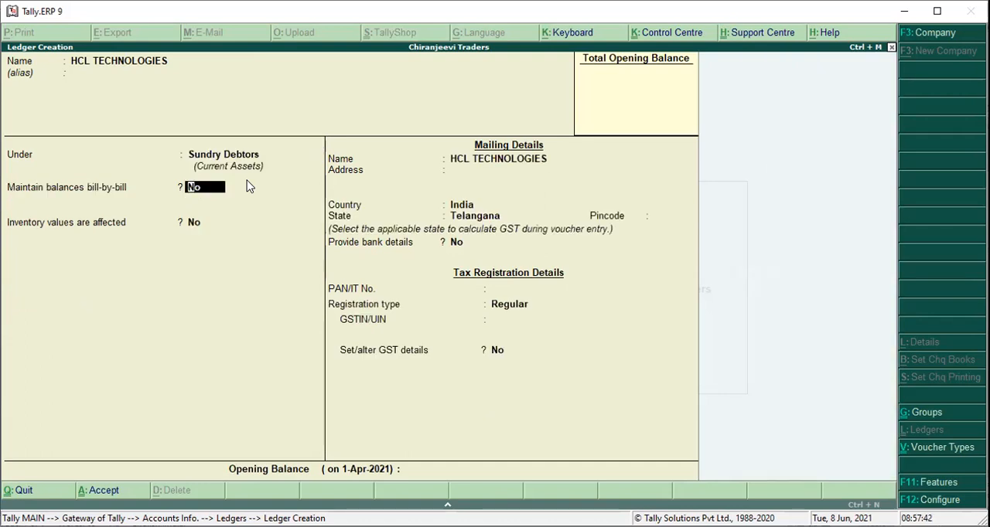
Save the HCL TECHNOLOGIES ledger with its default balance and mailing settings, and return to the Gateway of Tally.
key(Return)
key(Return)
key(Return)
key(Return)
key(Return)
key(Return)
key(Return)
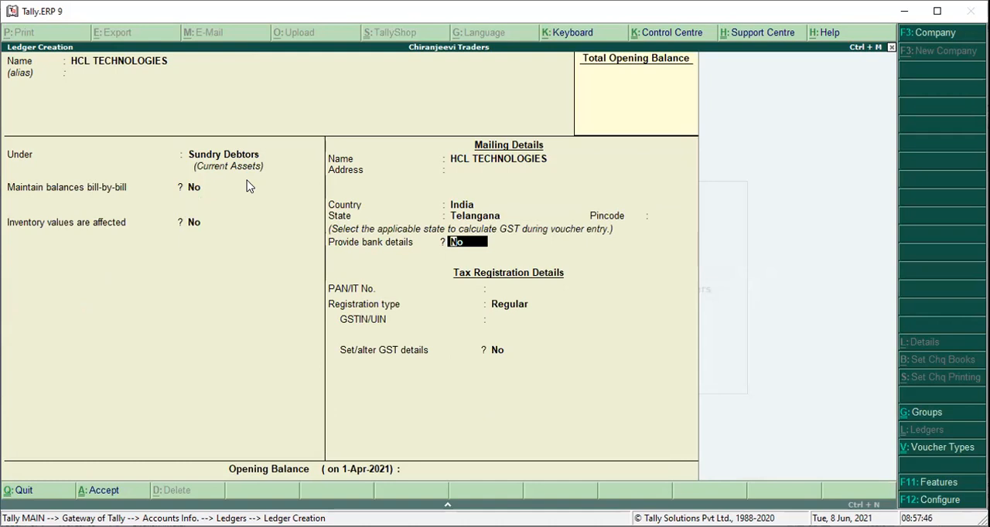
key(ctrl+a)
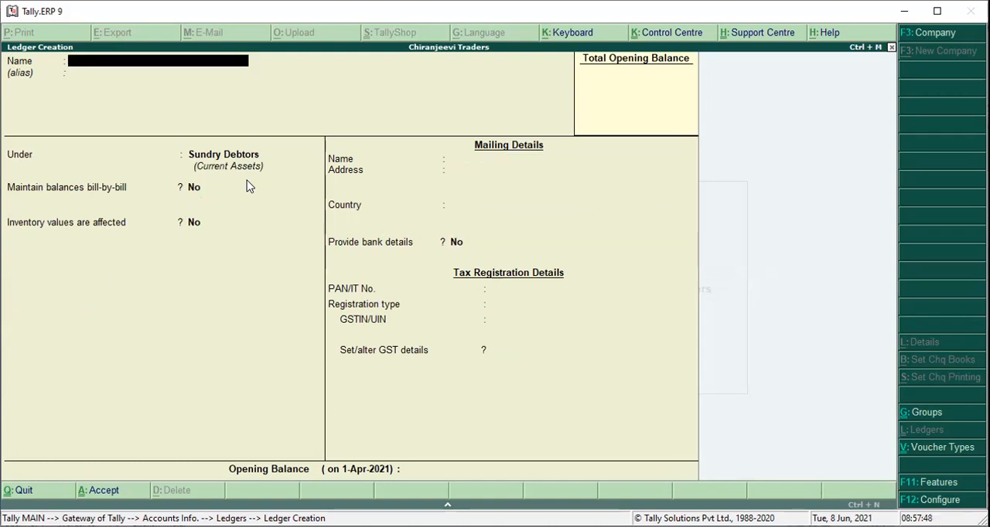
key(Escape)
key(y)
key(Escape)
key(Escape)
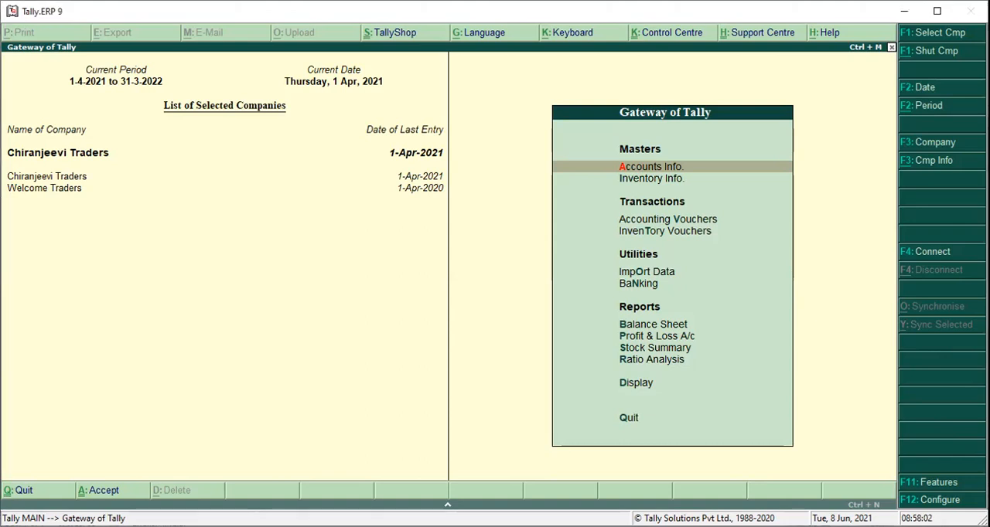
Start a new single stock item and name it MOBILES.
key(i)
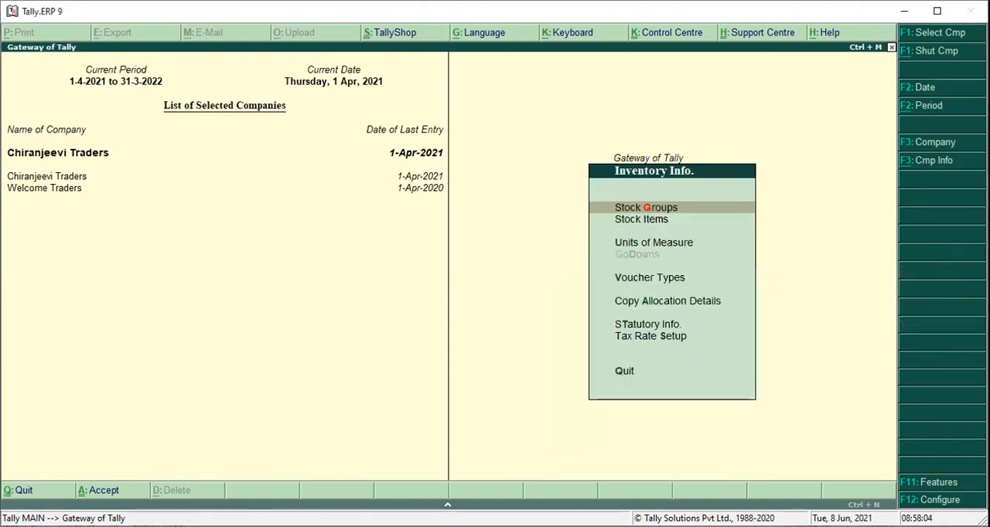
key(i)
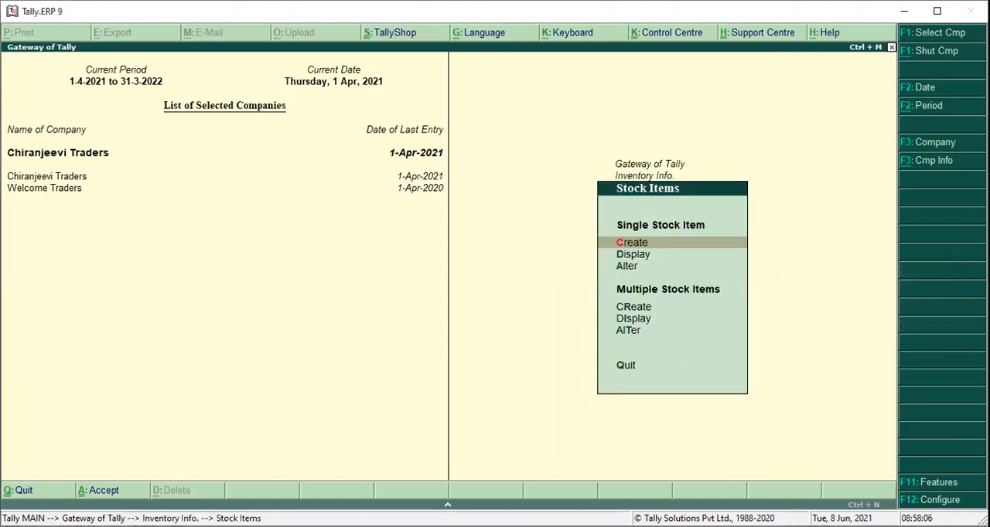
text(c)
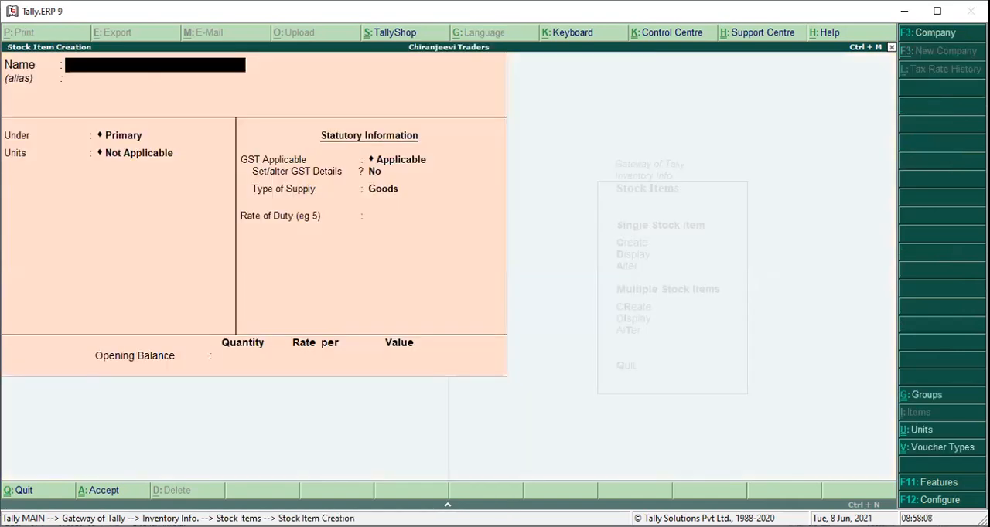
text(MOBIL.E)
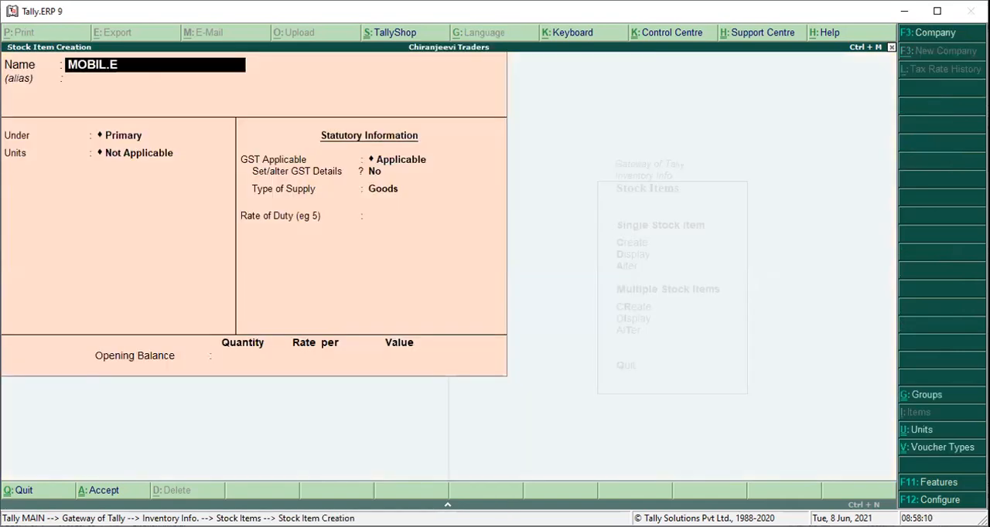
key(BackSpace)
key(BackSpace)
text(ES)
key(Return)
key(Return)
key(Return)
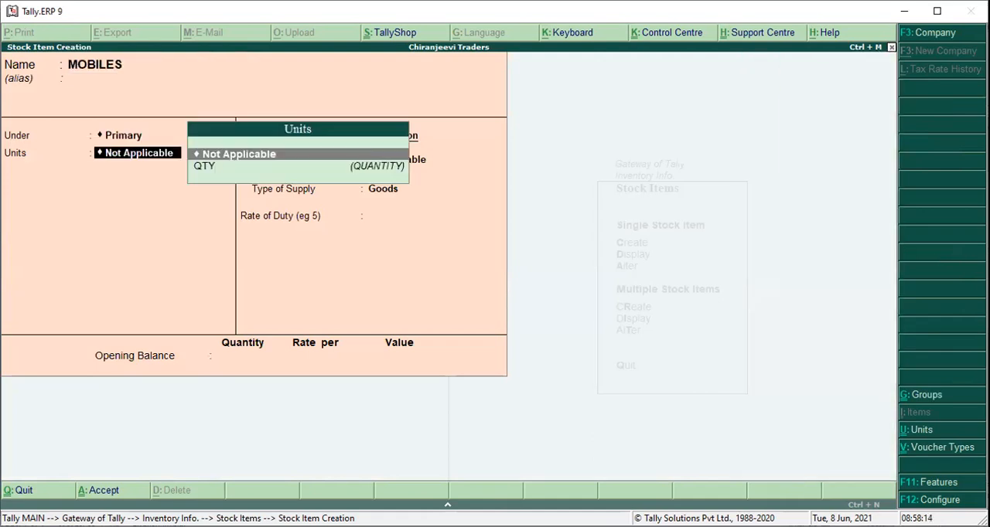
Keep the MOBILES item under Primary and set its unit of measure to QTY.
key(Down)
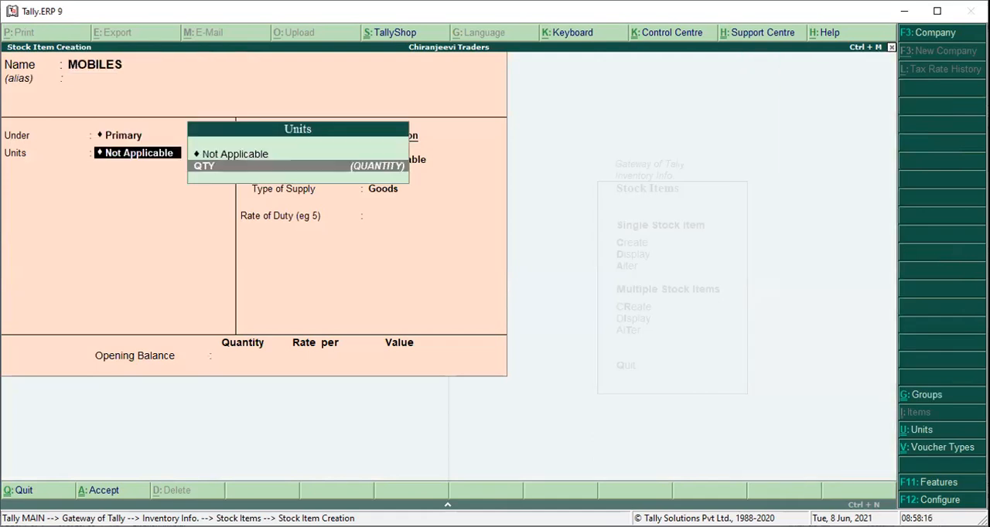
key(Return)
key(Return)
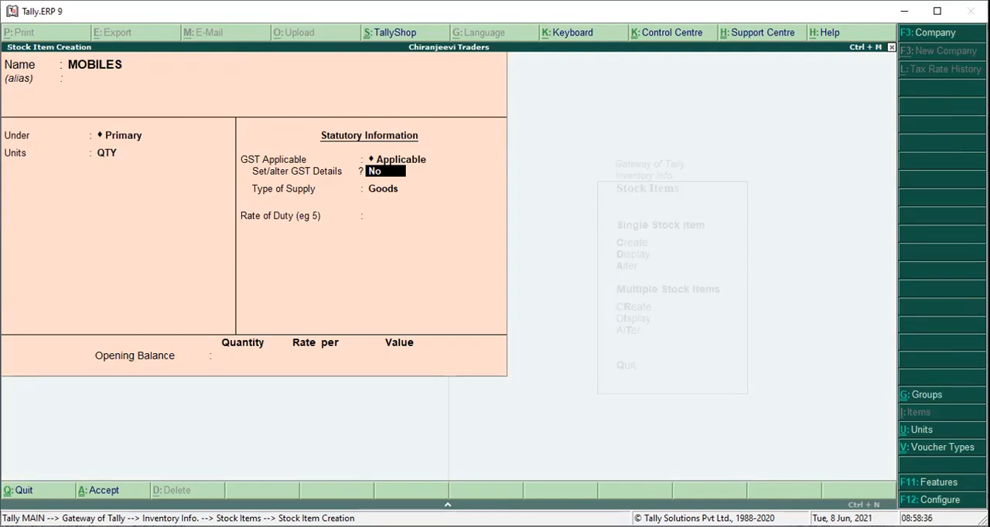
Enable GST details for the stock item, with MOBILES as the description and 8766555 as the HSN/SAC code.
text(Y)
key(Return)
key(Return)
text(MOBILES)
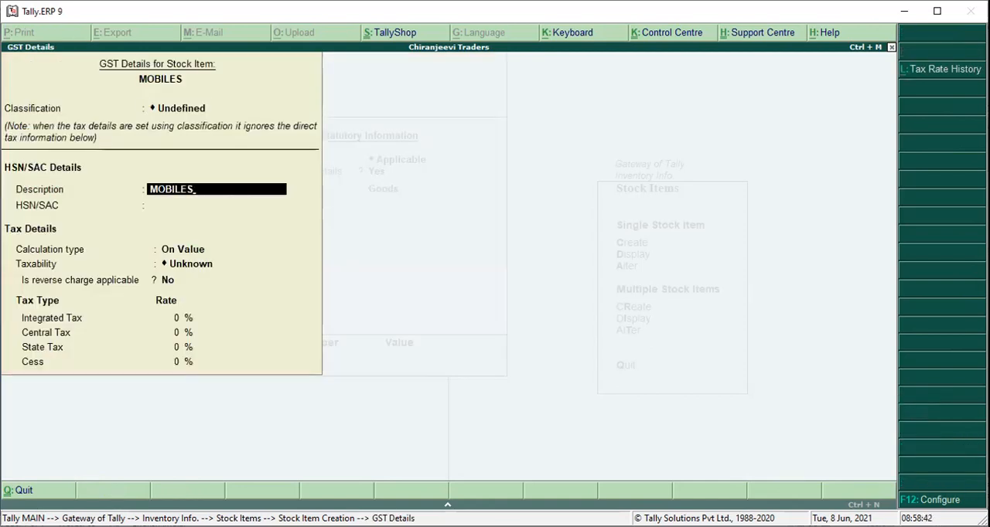
key(Return)
text(876655)
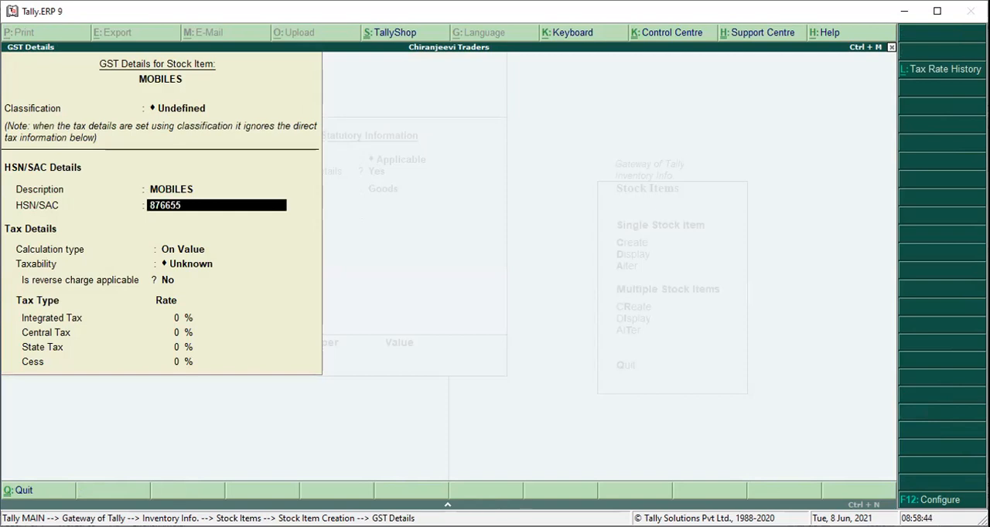
text(5)
key(Return)
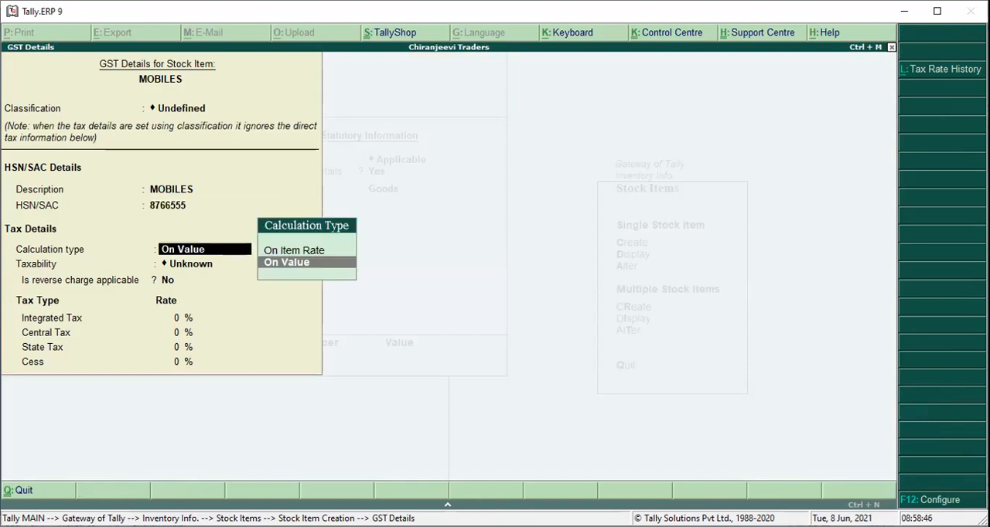
Keep the tax calculation type On Value, set the item's taxability to Exempt, and accept the GST details.
key(Return)
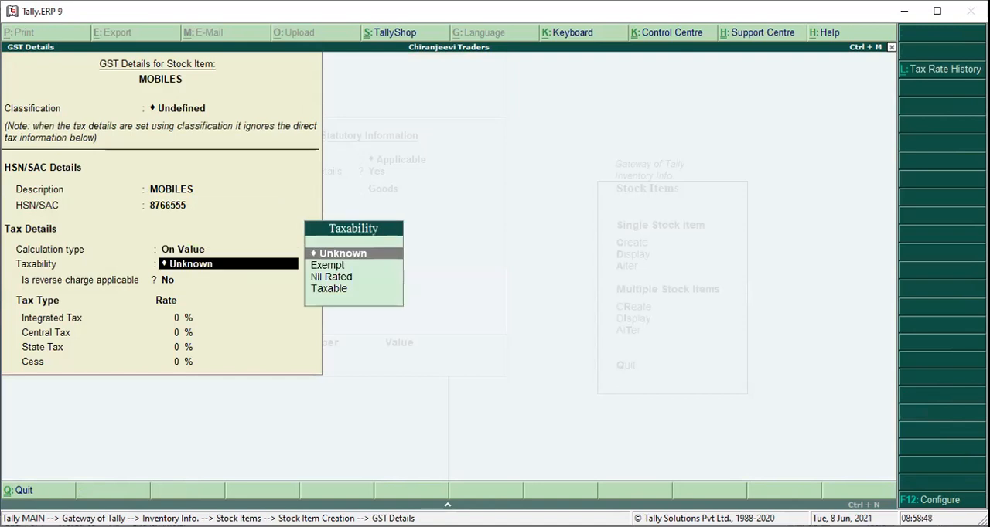
key(Down)
key(Return)
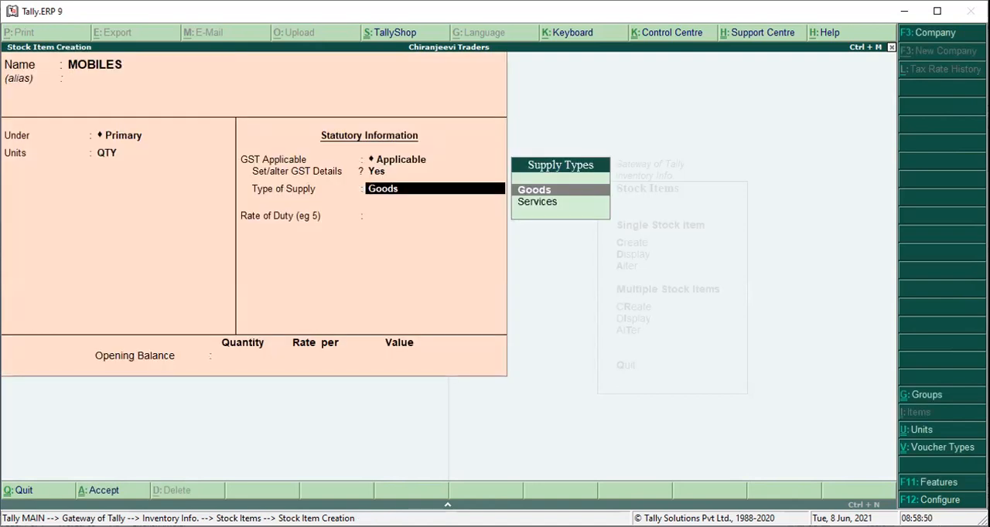
Keep Goods as the type of supply, save the MOBILES stock item and leave stock item creation.
key(Return)
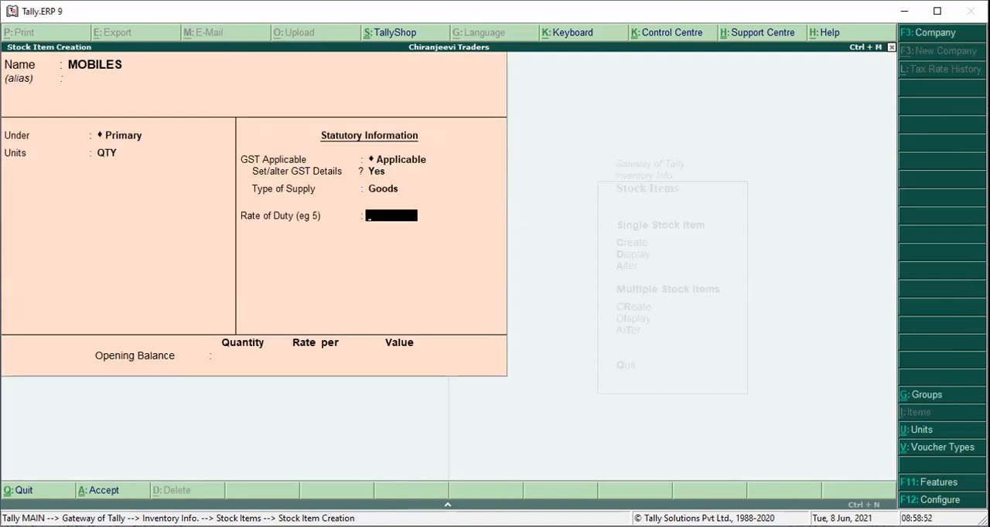
key(ctrl+a)
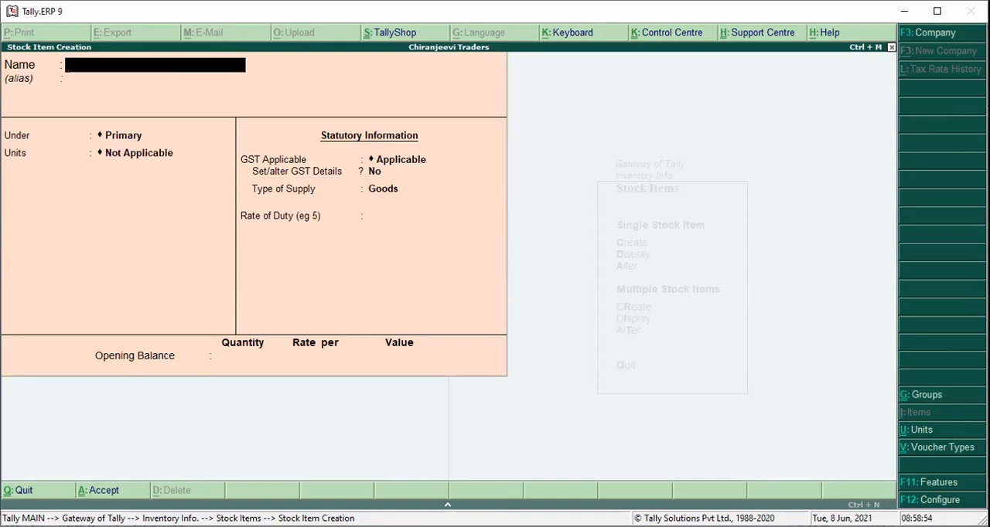
key(Escape)
key(Return)
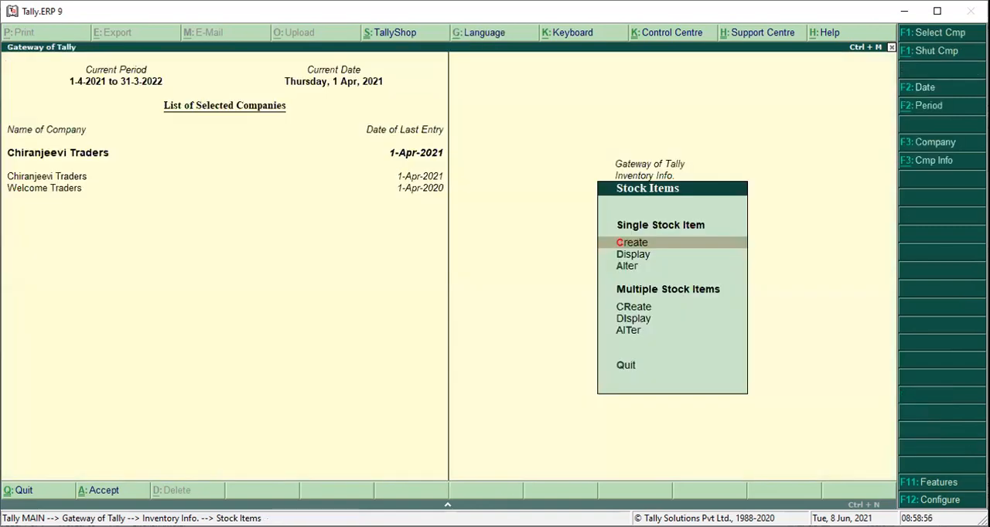
key(Escape)
key(Escape)
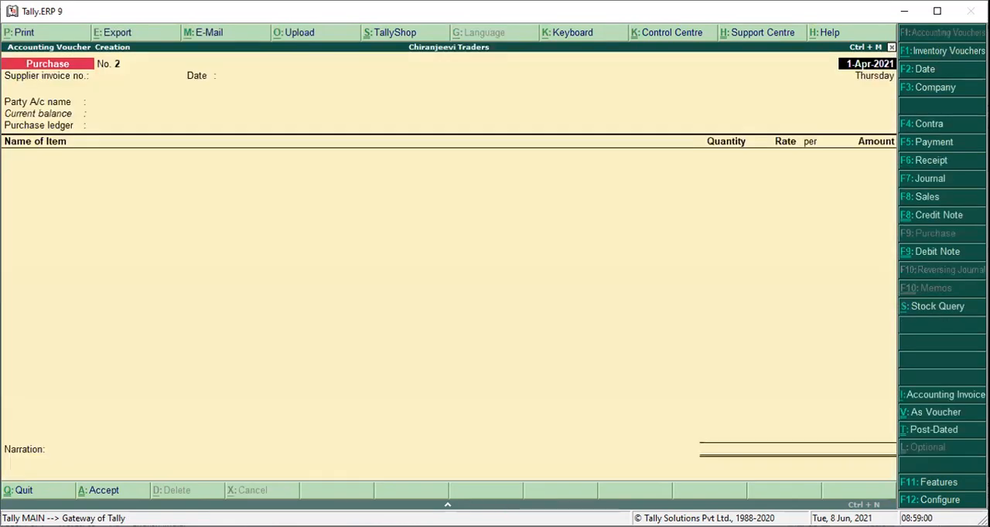
Start a sales voucher dated 1-Apr-2021 with 90 as the reference number.
key(v)
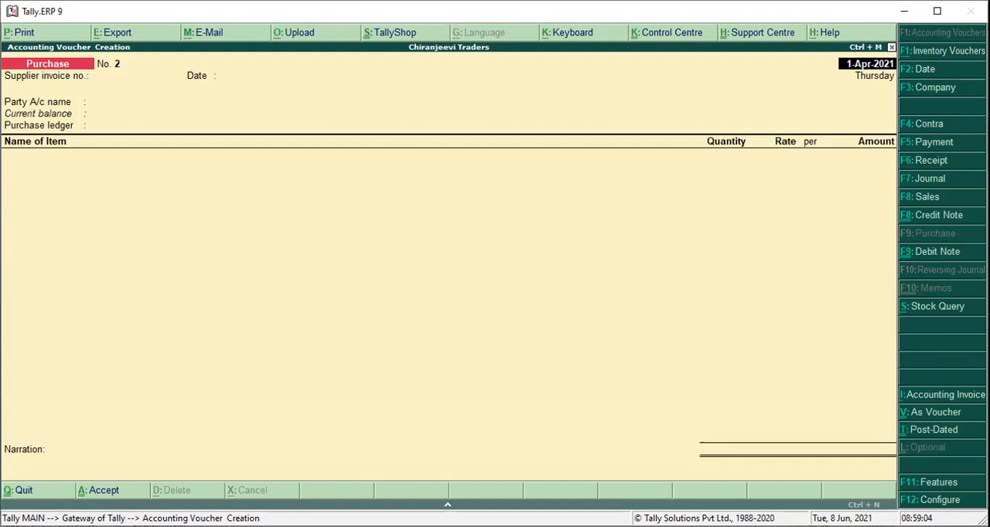
key(F8)
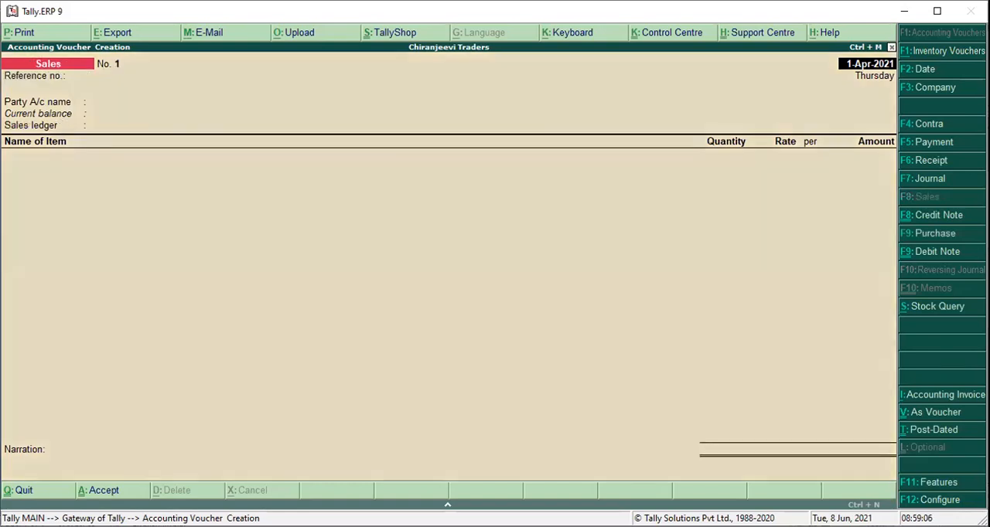
key(Return)
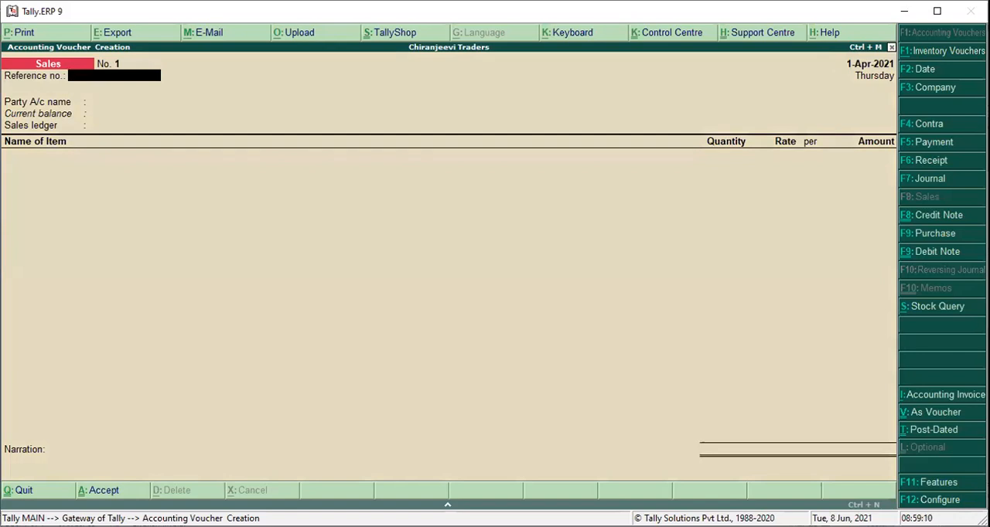
key(alt+Tab)
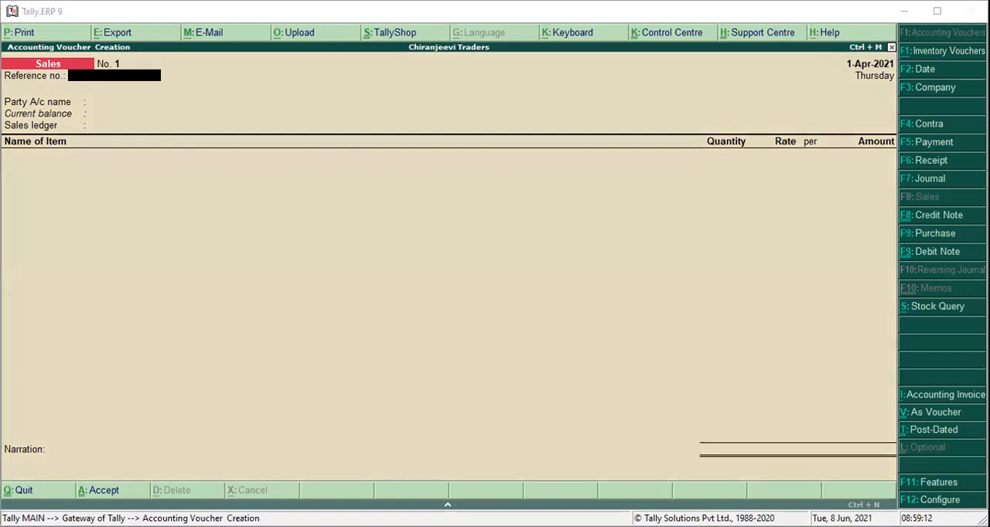
key(alt+Tab)
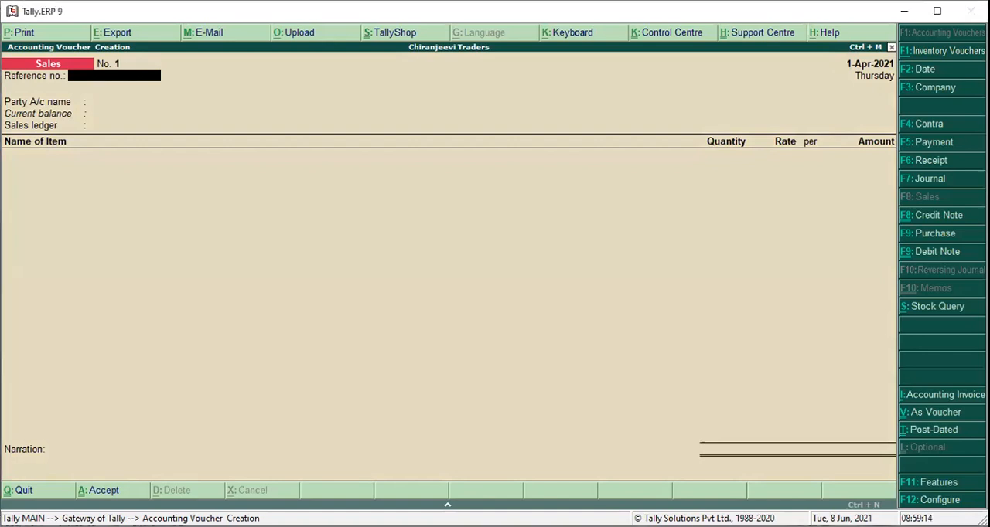
text(90)
key(Return)
Choose HCL TECHNOLOGIES as the party, accept its despatch and buyer details, and use SALES as the sales ledger.
key(Down)
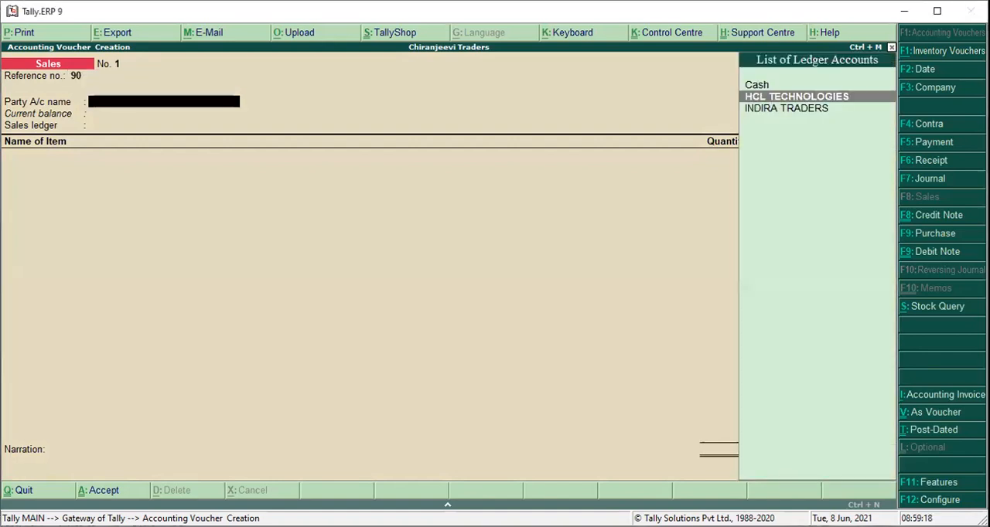
key(Return)
key(Return)
key(Return)
key(Return)
key(Return)
key(Return)
key(Return)
key(Return)
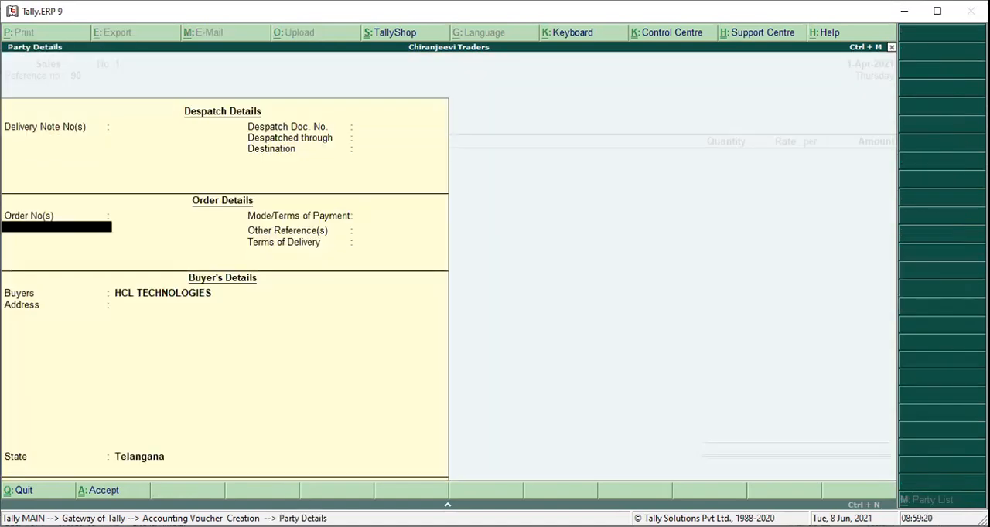
key(Return)
key(Return)
key(Return)
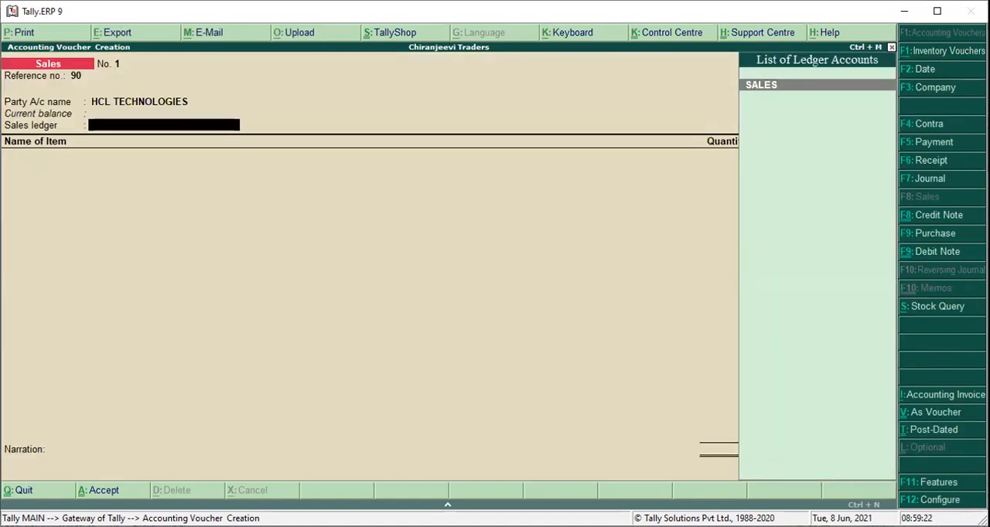
key(Return)
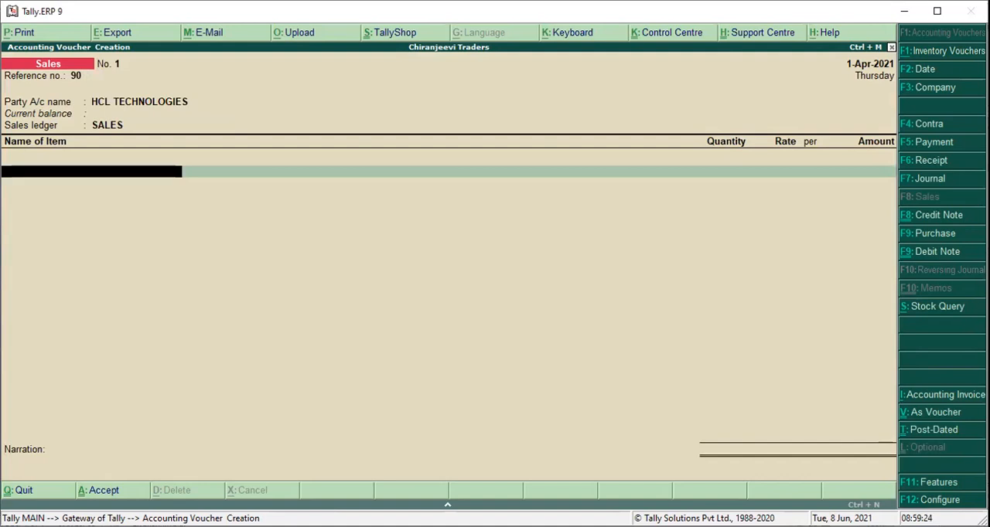
Add MOBILES to the sales voucher with a quantity of 10.
text(M)
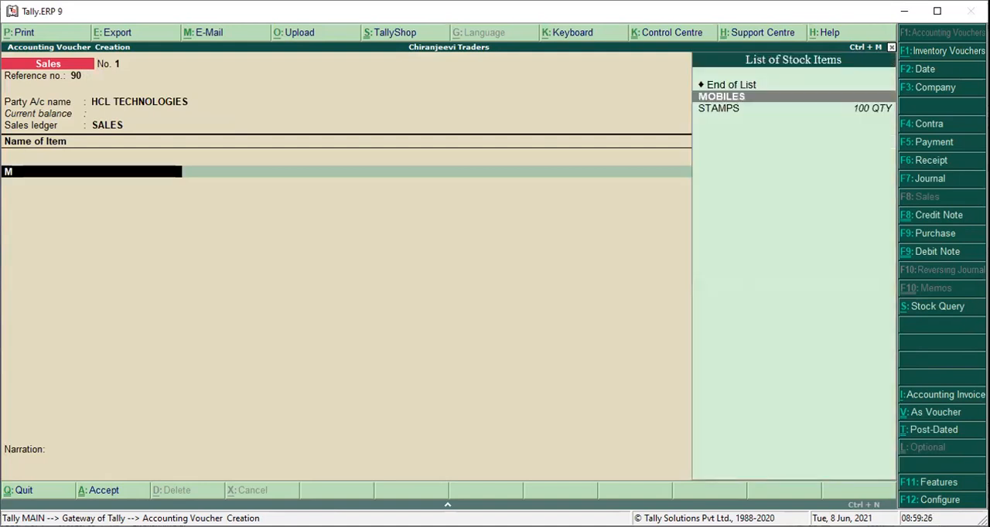
key(Return)
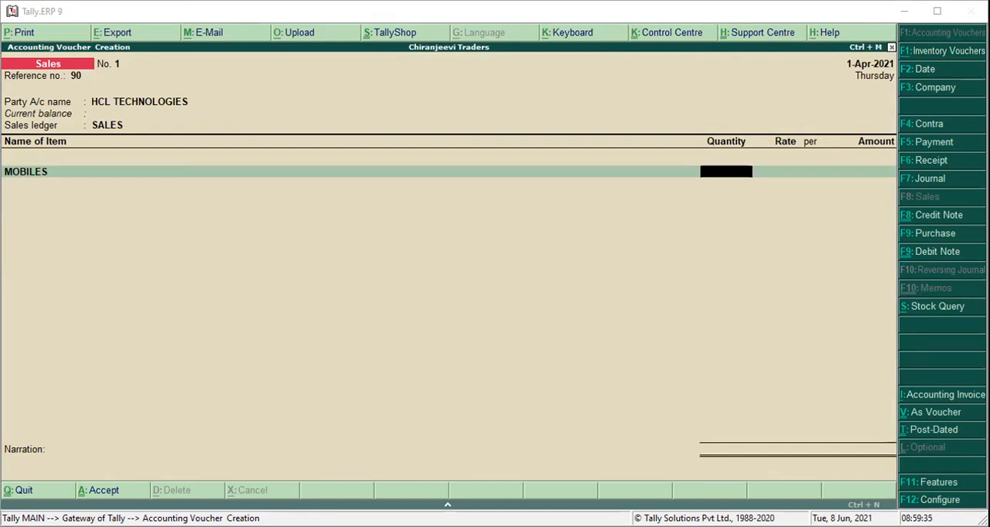
text(110)
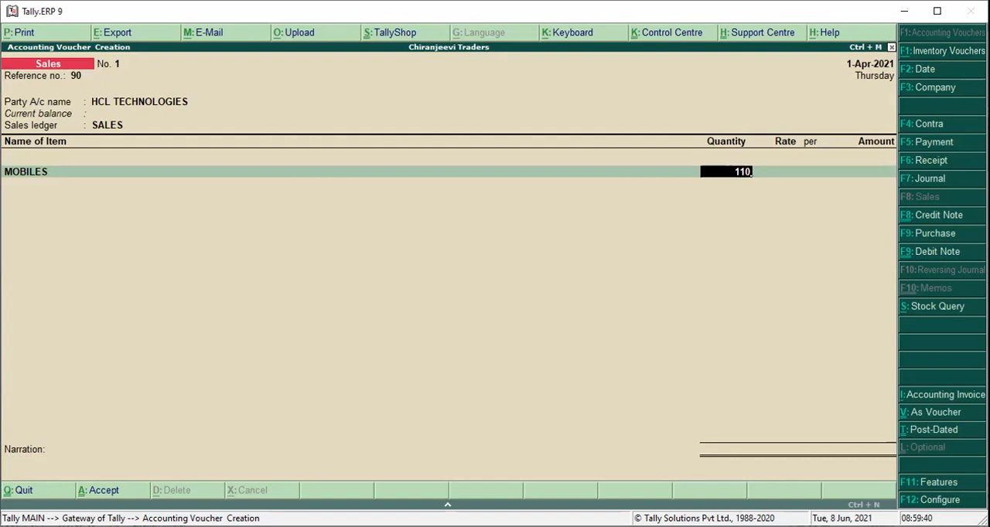
key(BackSpace)
key(BackSpace)
text(0)
key(Return)
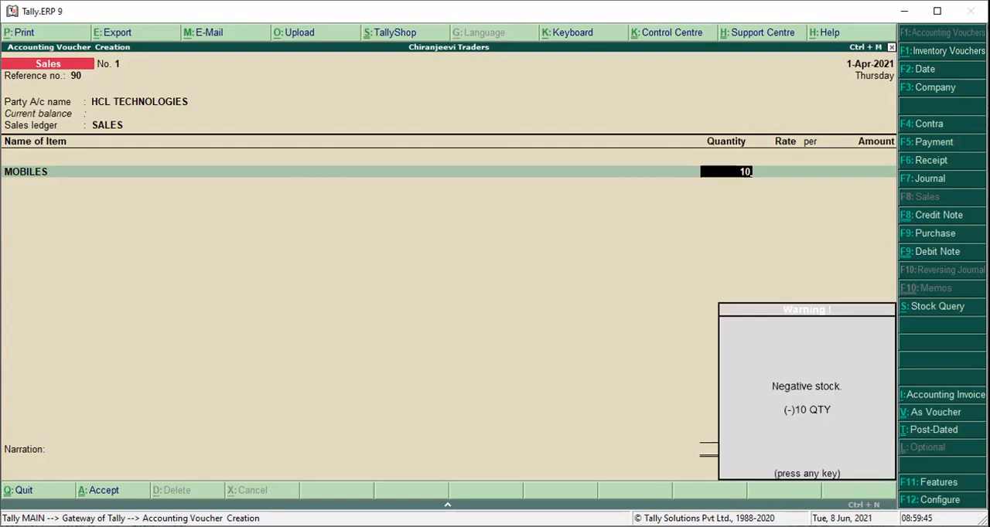
key(Return)
Set the MOBILES rate to 6,500 per QTY, save the sales voucher and quit voucher entry.
text(6,500)
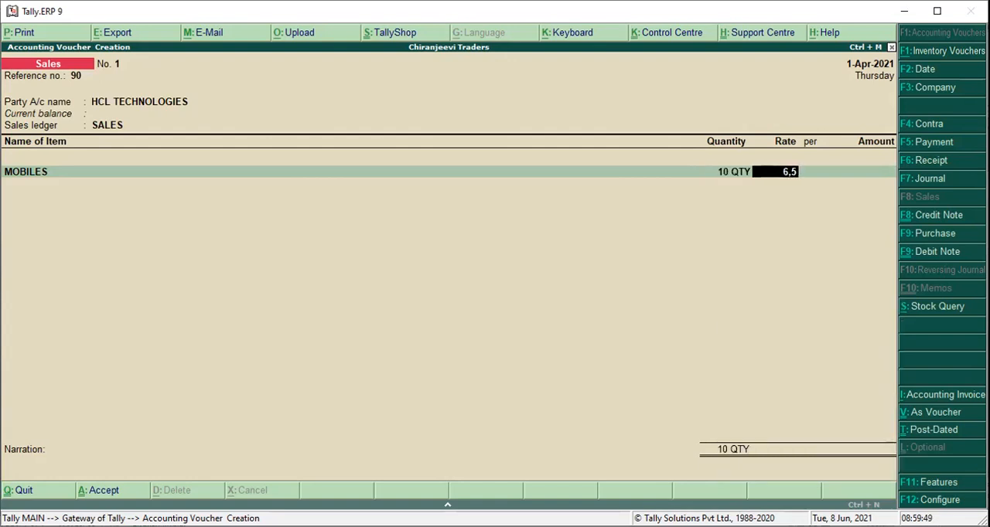
key(Return)
key(Return)
key(Return)
key(Return)
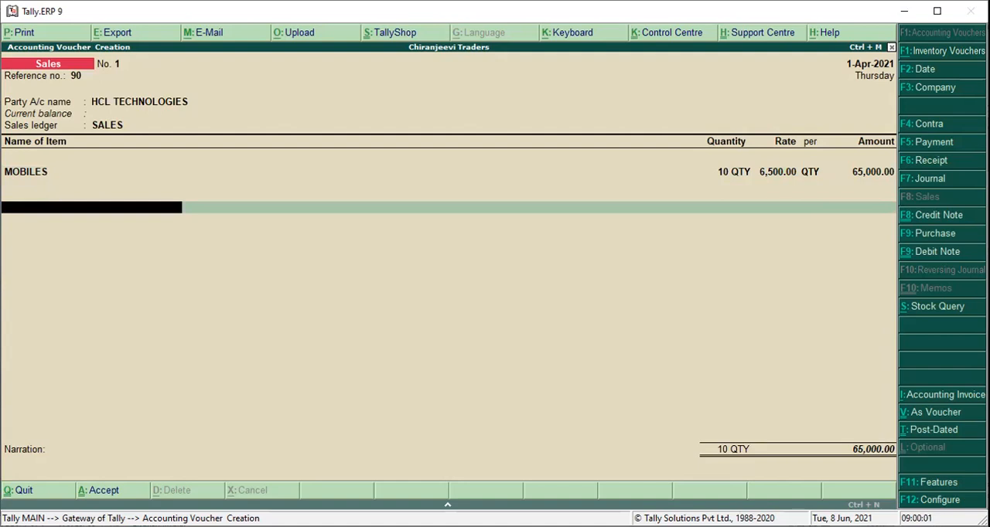
key(ctrl+a)
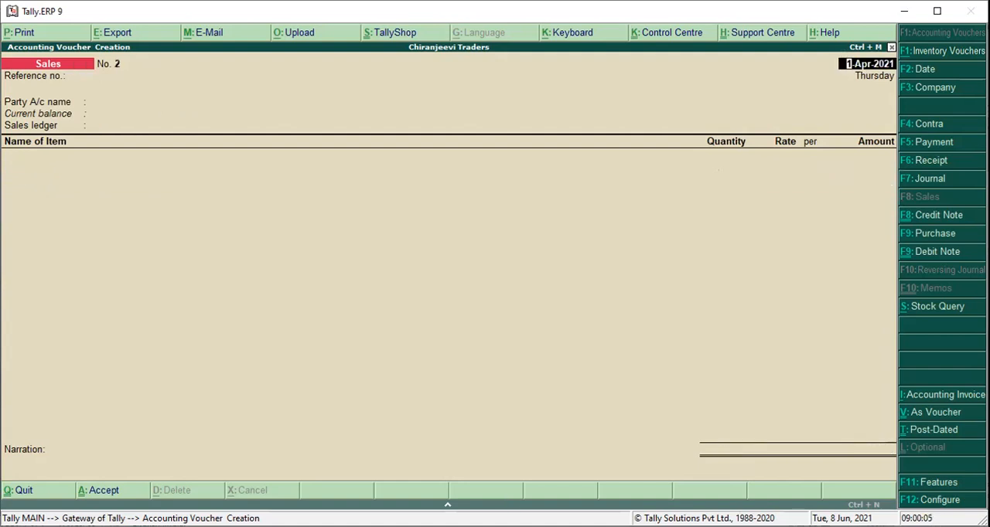
key(Escape)
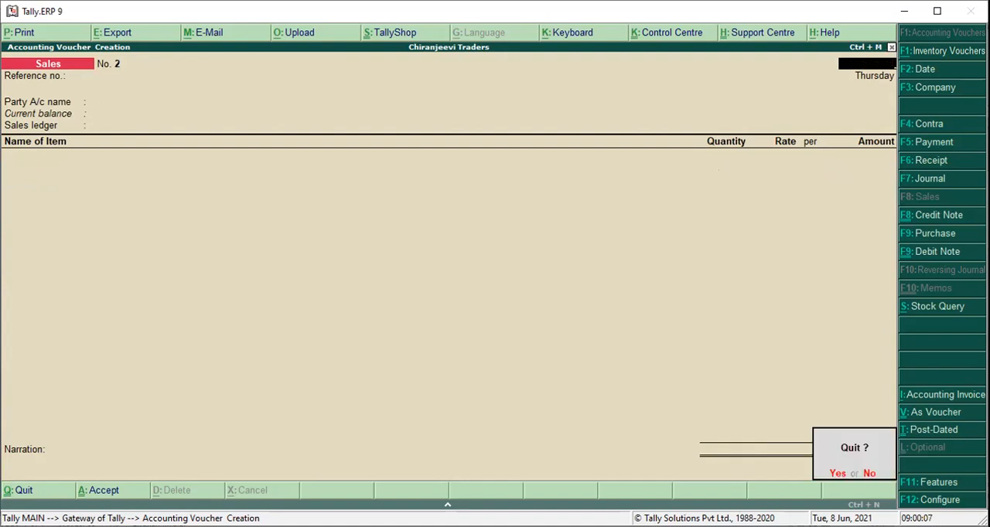
key(y)
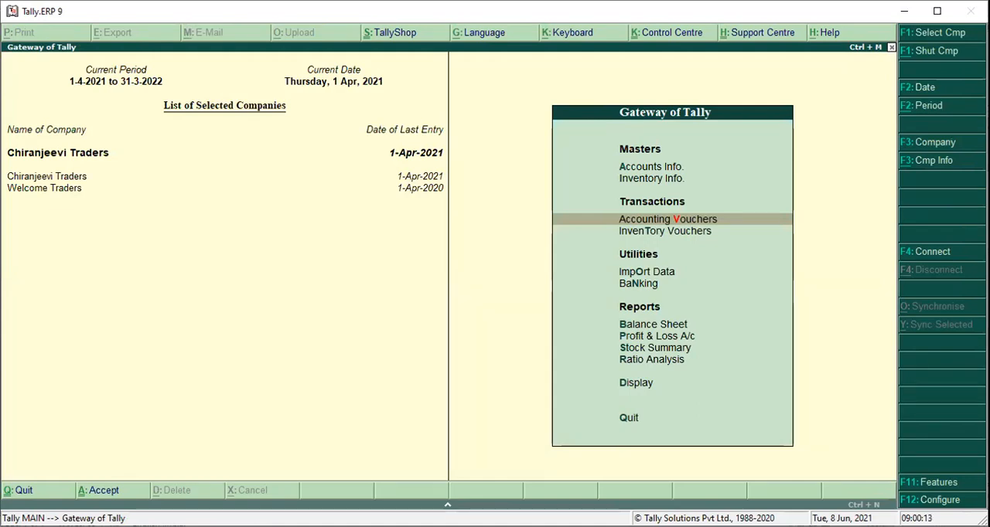
Open the GSTR-1 report, examine its returns summary and invoice categories, and return to the Gateway of Tally.
key(d)
key(u)
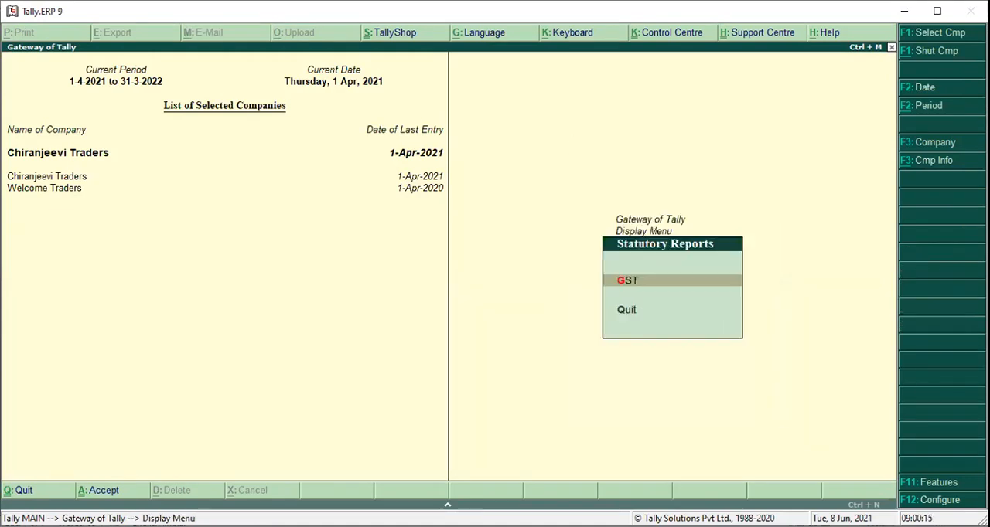
key(g)
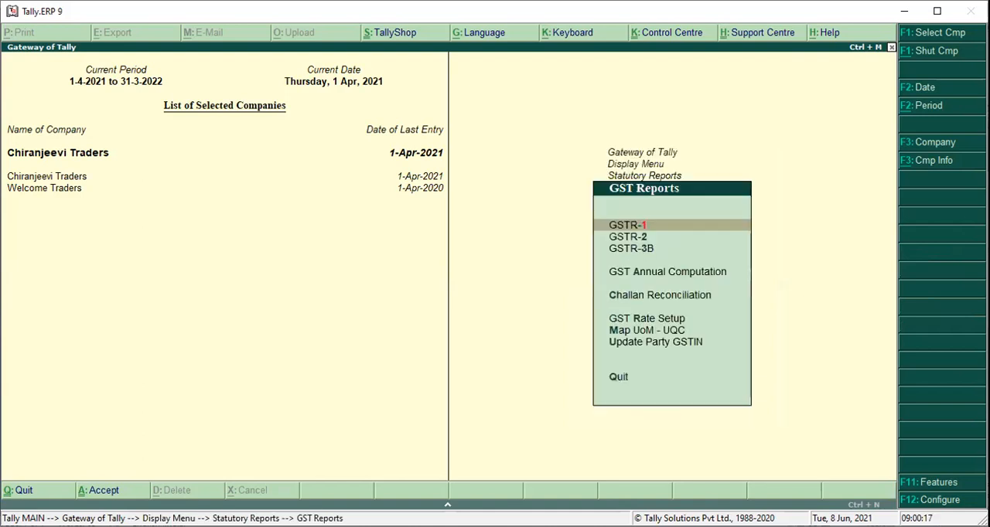
key(1)
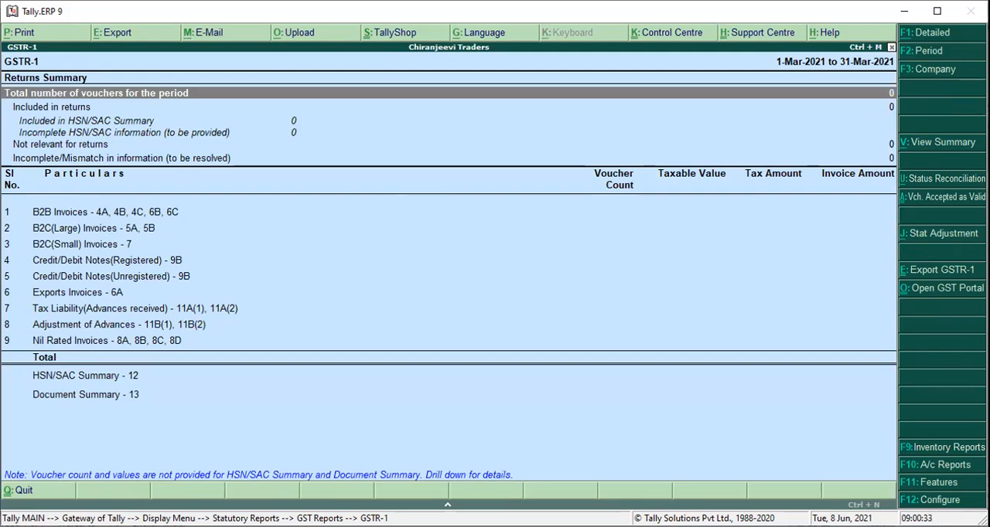
key(Down)
key(Down)
key(Down)
key(Down)
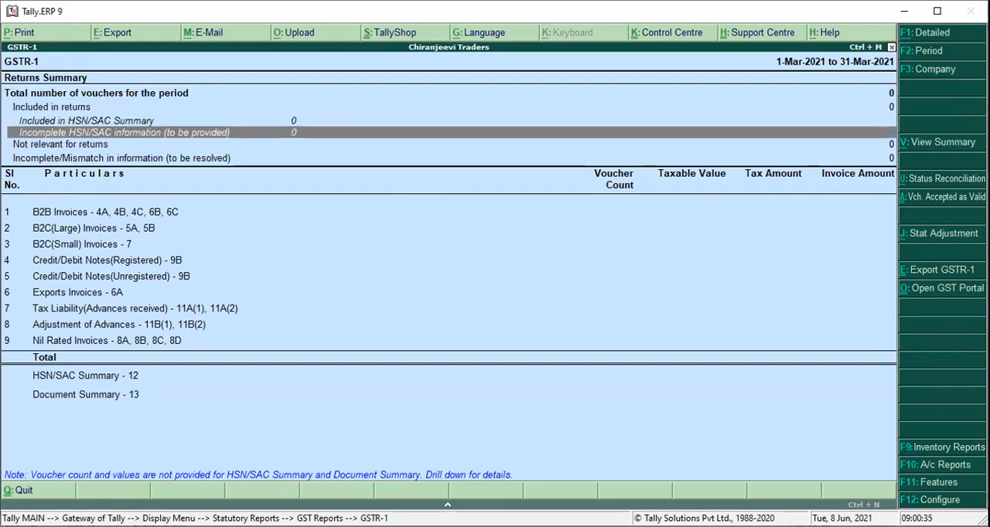
key(Down)
key(Down)
key(Down)
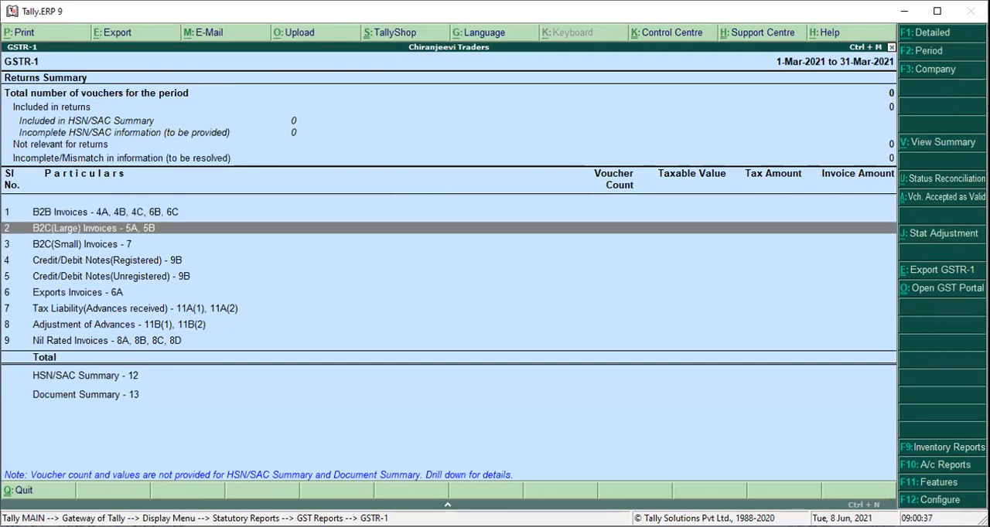
key(Down)
key(Down)
key(Down)
key(Down)
key(Down)
key(Down)
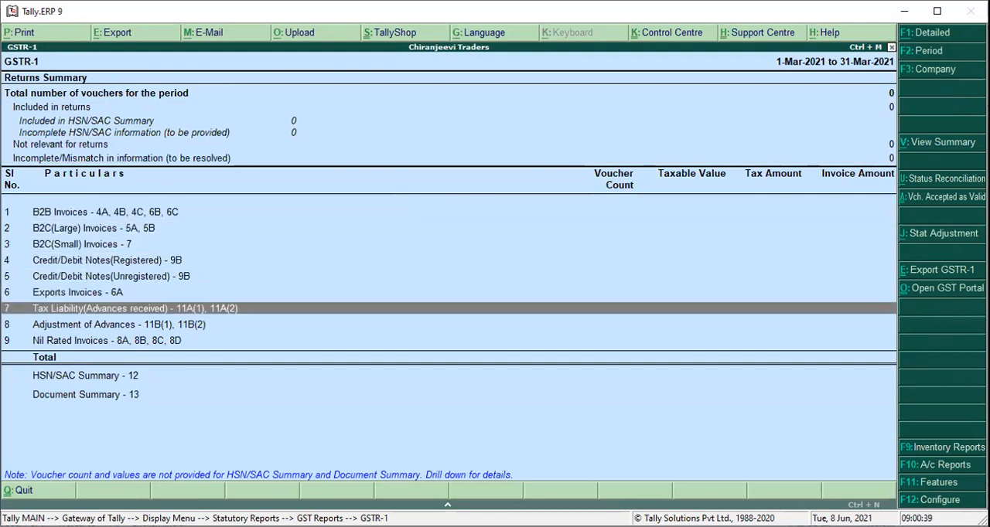
key(Down)
key(Down)
key(Down)
key(Up)
key(Up)
key(Up)
key(Up)
key(Up)
key(Up)
key(Up)
key(Up)
key(Up)
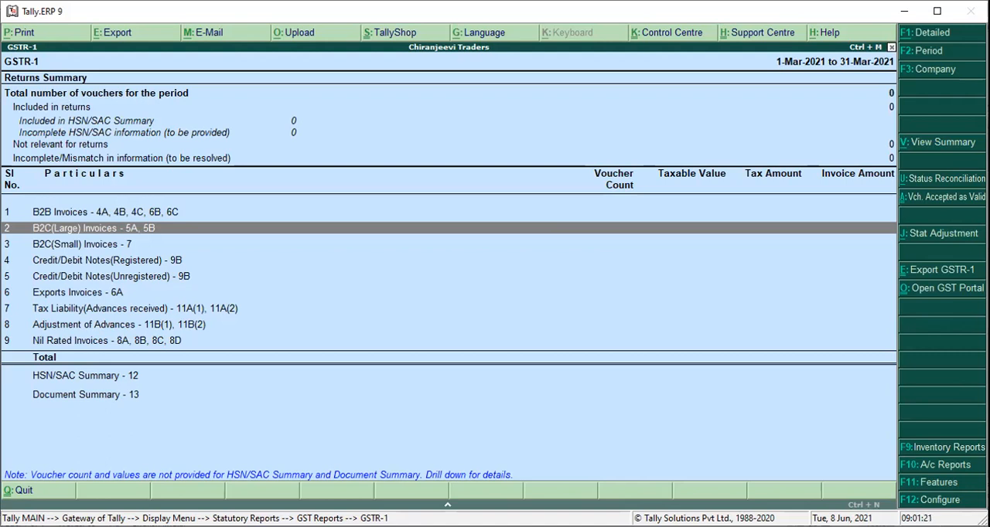
key(Escape)
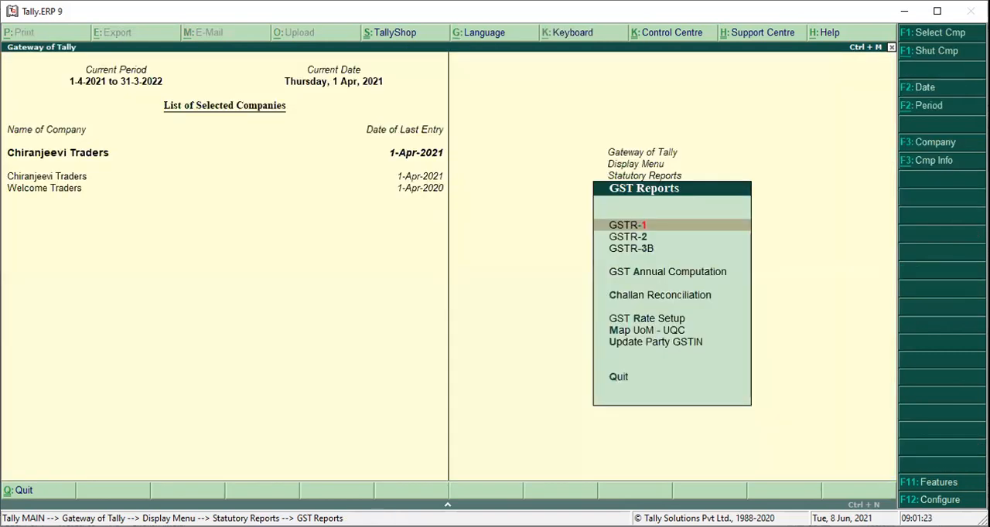
key(Escape)
key(Escape)
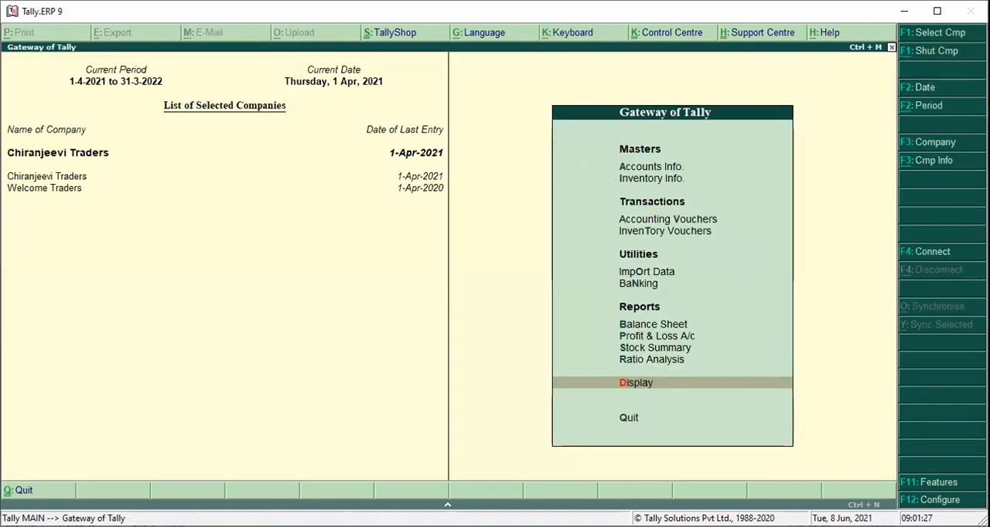
Open the PURCHASES ledger for alteration from the accounts masters.
key(a)
key(l)
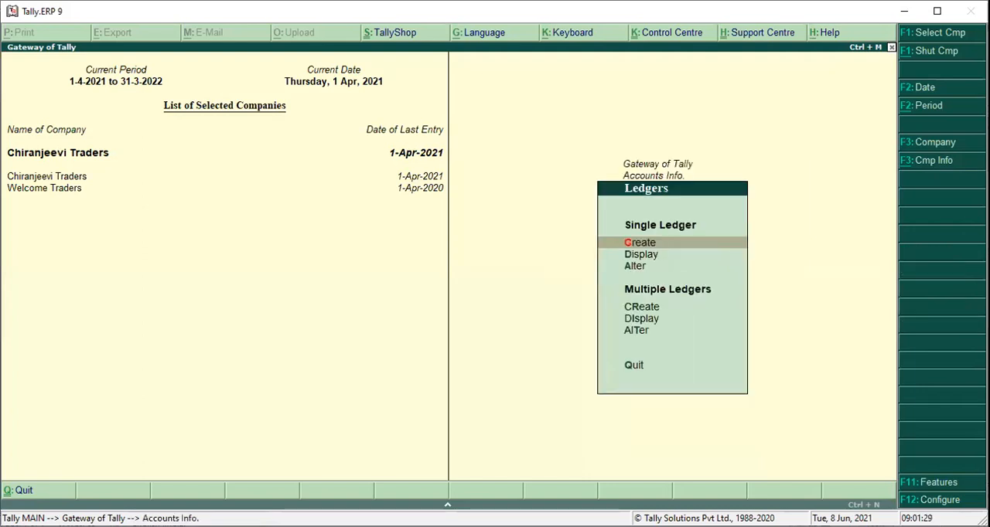
key(a)
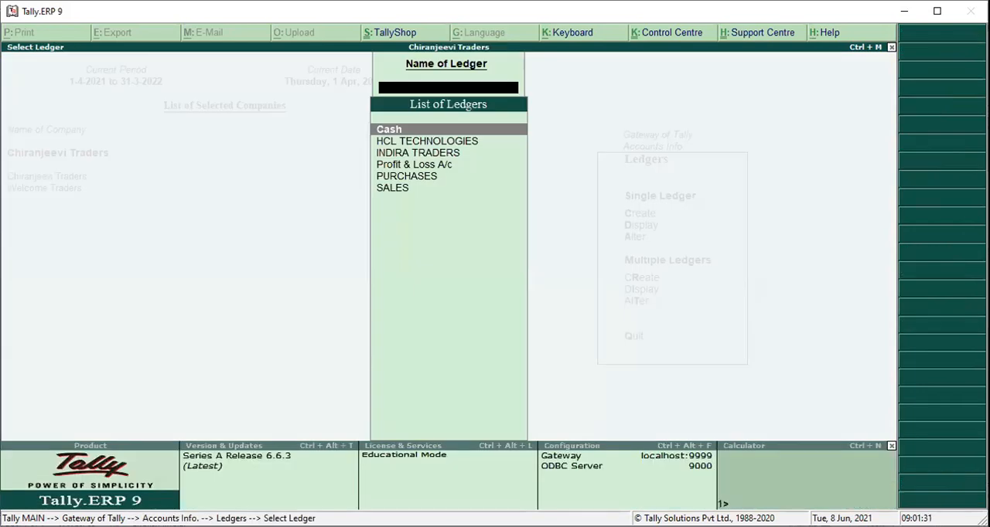
key(Down)
key(Down)
key(Down)
key(Down)
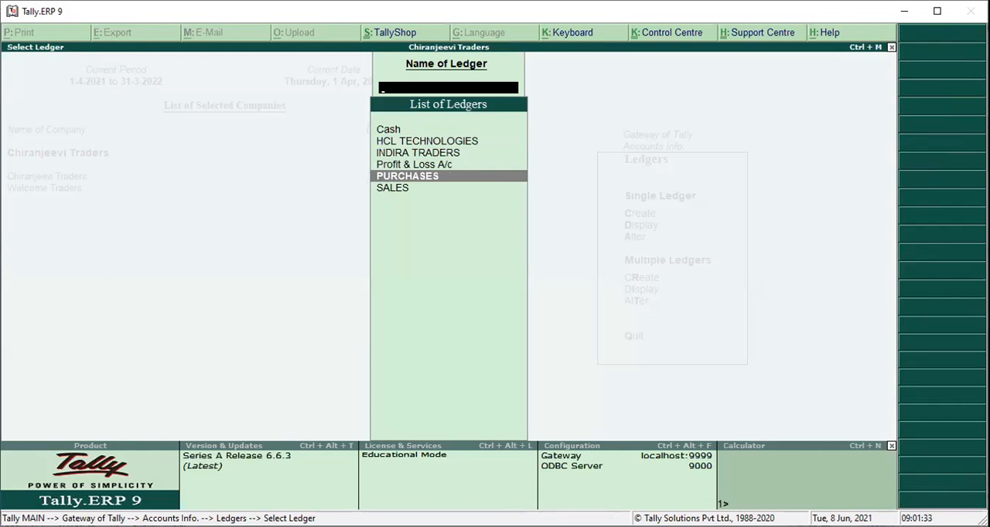
key(Return)
Set the PURCHASES ledger type to Not Applicable, keep GST applicable and turn on Set/alter GST Details.
key(Return)
key(Return)
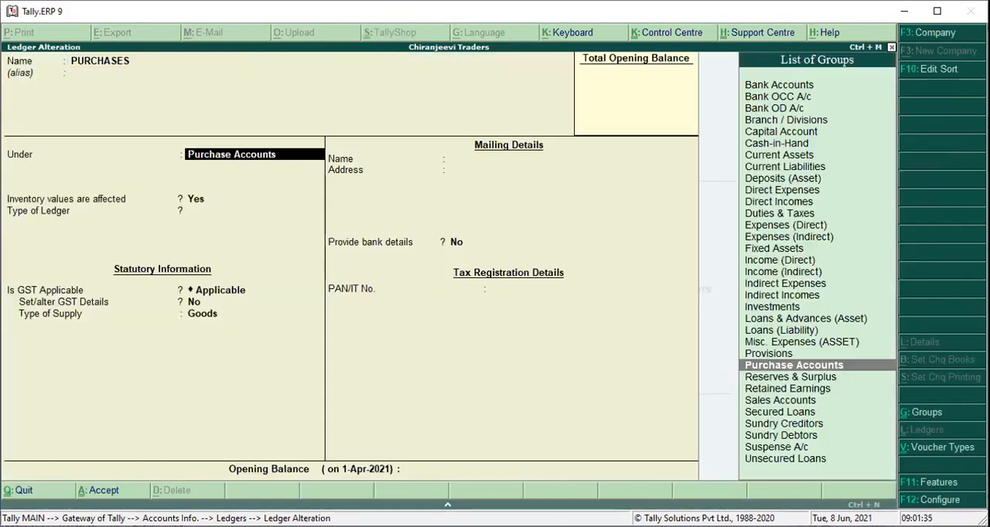
key(Return)
key(Return)
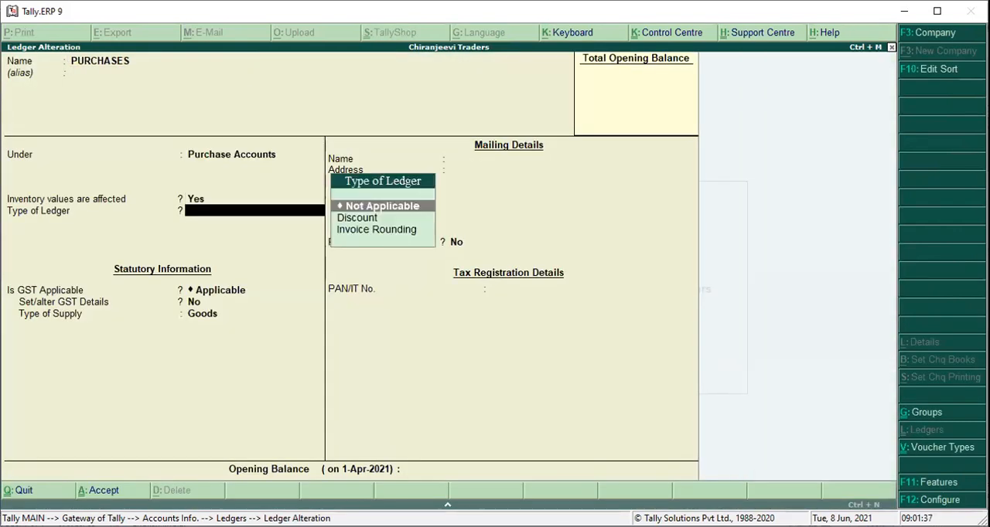
key(Return)
key(Return)
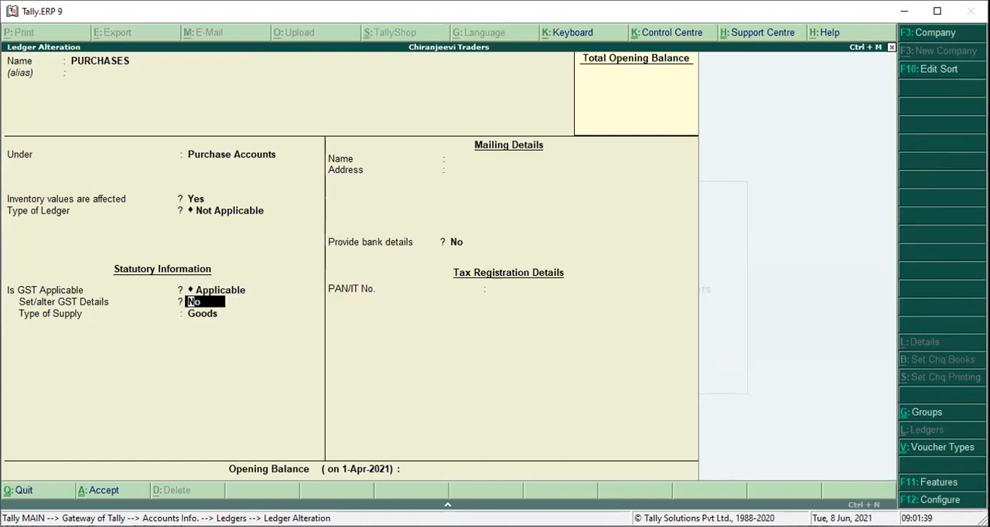
key(y)
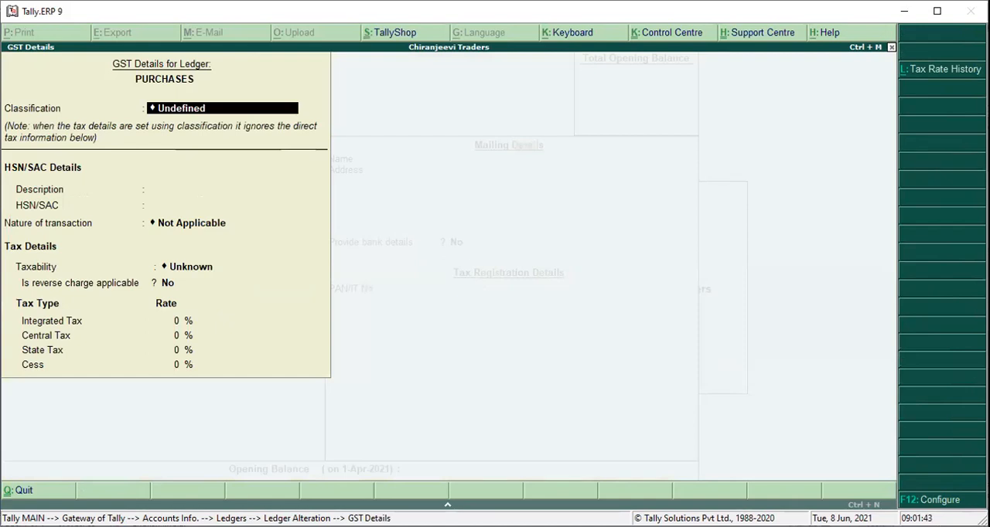
Enter STAMPS as the description and 1234546 as the HSN/SAC in the PURCHASES ledger's GST details.
key(Return)
text(SRTAM)
key(BackSpace)
key(BackSpace)
key(BackSpace)
key(BackSpace)
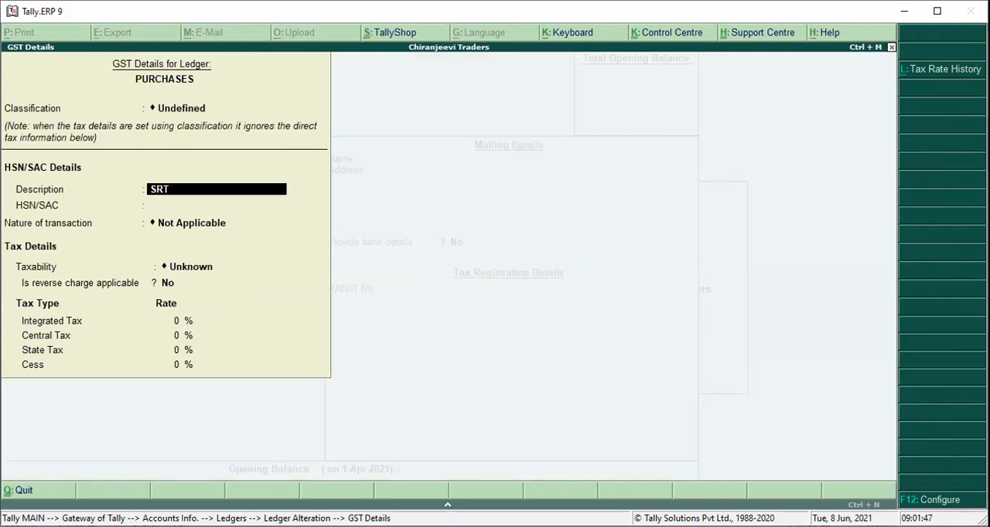
text(TAMPS)
key(Return)
text(1234546)
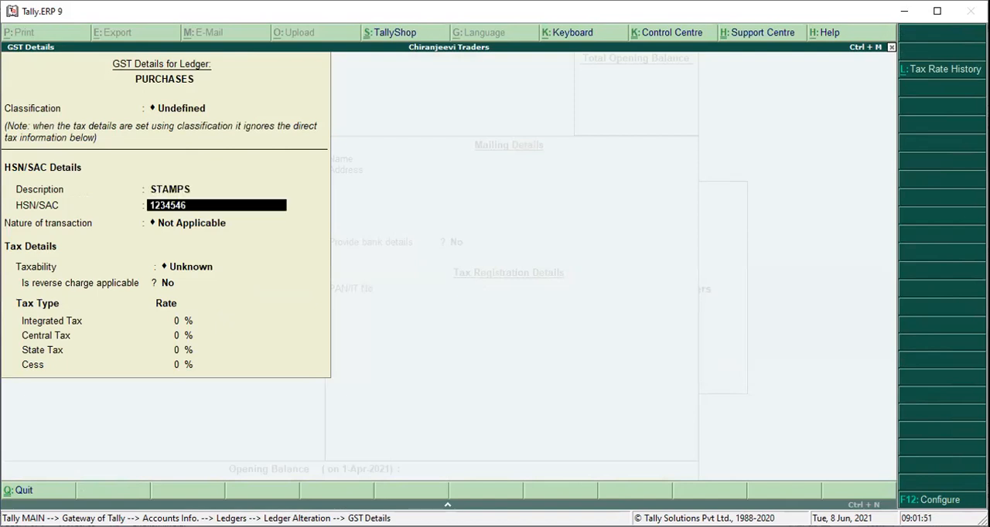
key(Return)
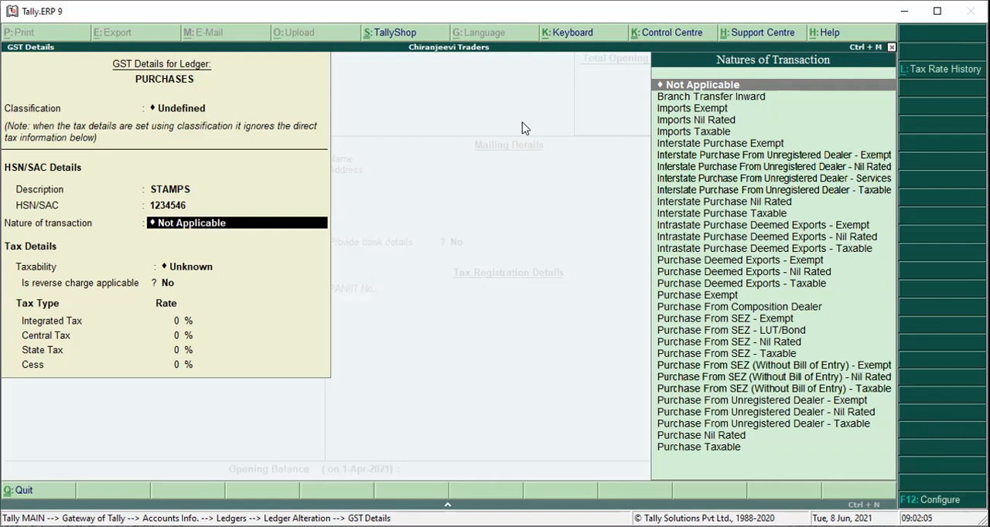
Choose a purchase nature of transaction, accept the GST details, and save the PURCHASES ledger with Goods as the type of supply.
key(Down)
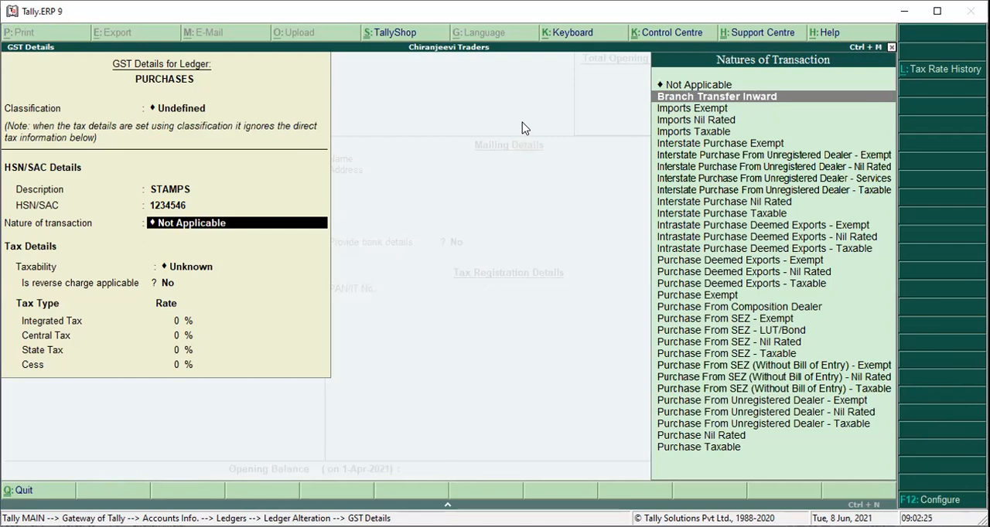
key(Down)
key(Down)
key(Down)
key(Down)
key(Down)
key(Down)
key(Down)
key(Down)
key(Down)
key(Down)
key(Down)
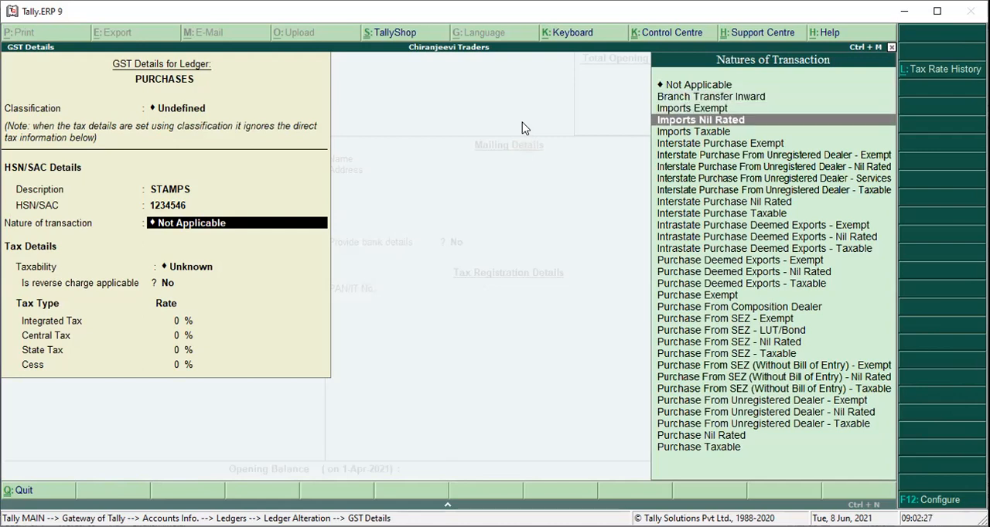
key(Down)
key(Down)
key(Down)
key(Down)
key(Down)
key(Down)
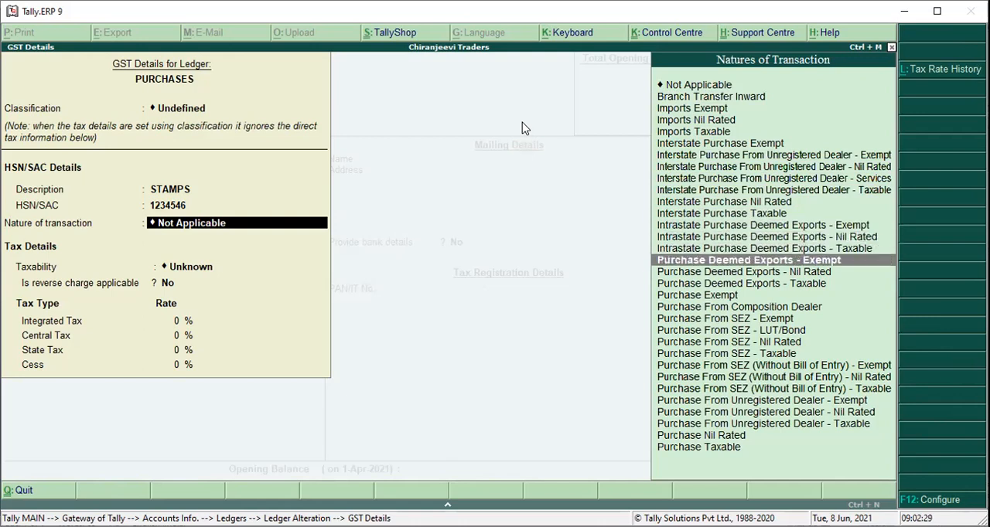
key(ctrl+a)
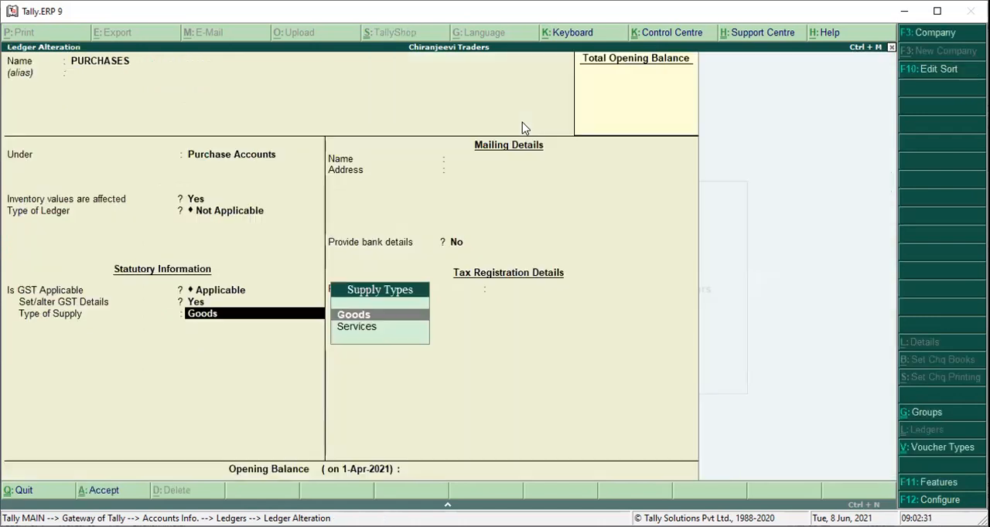
key(Return)
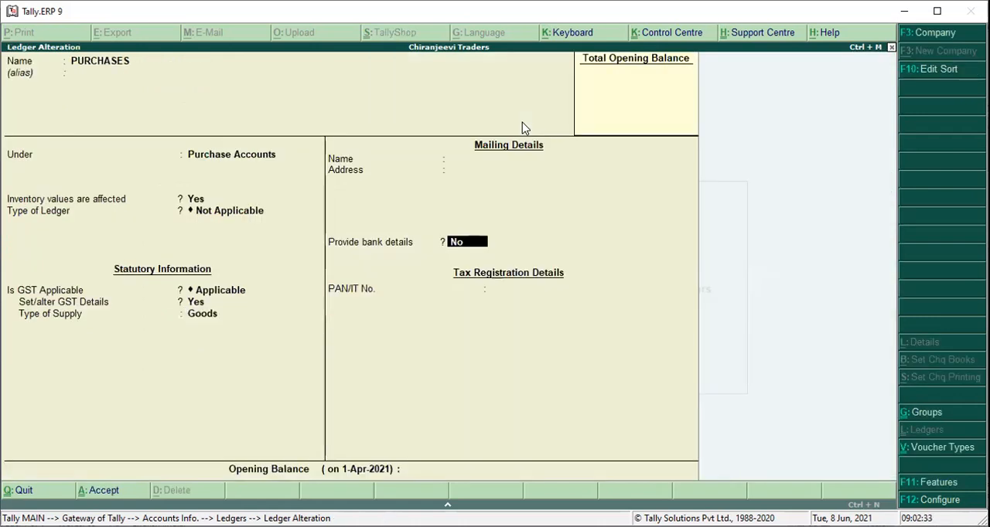
key(ctrl+a)
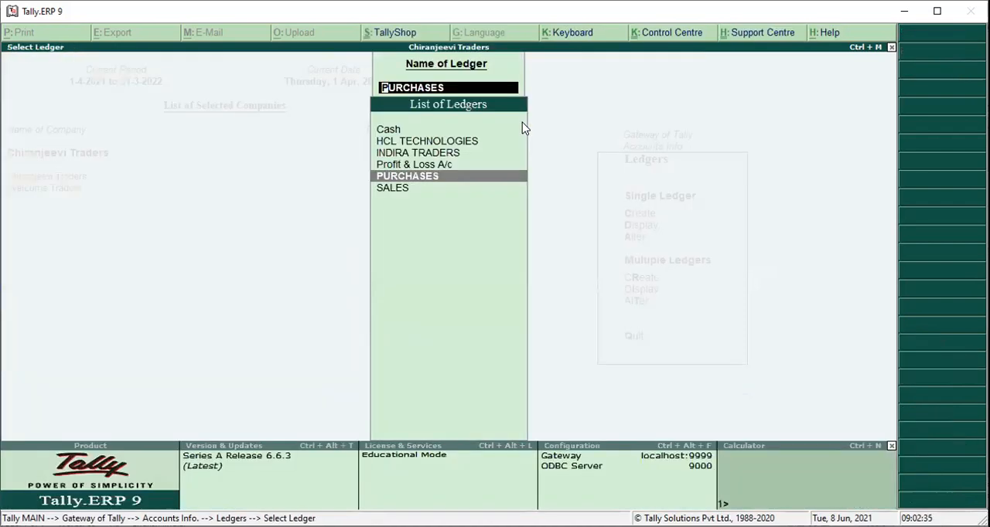
Open the SALES ledger for alteration, keeping its existing name.
key(Down)
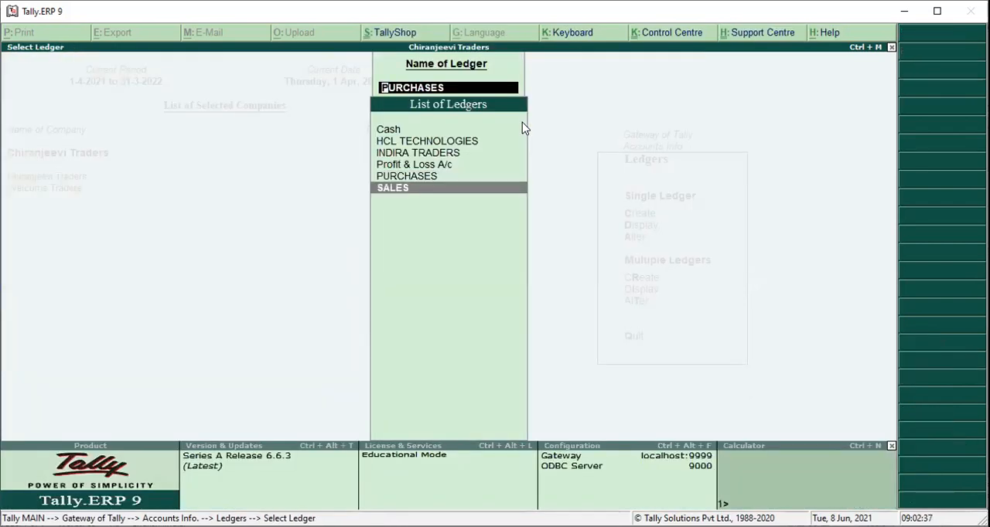
key(Return)
Set the SALES ledger type to Not Applicable, keep GST applicable and turn on Set/alter GST Details.
key(Return)
key(Return)
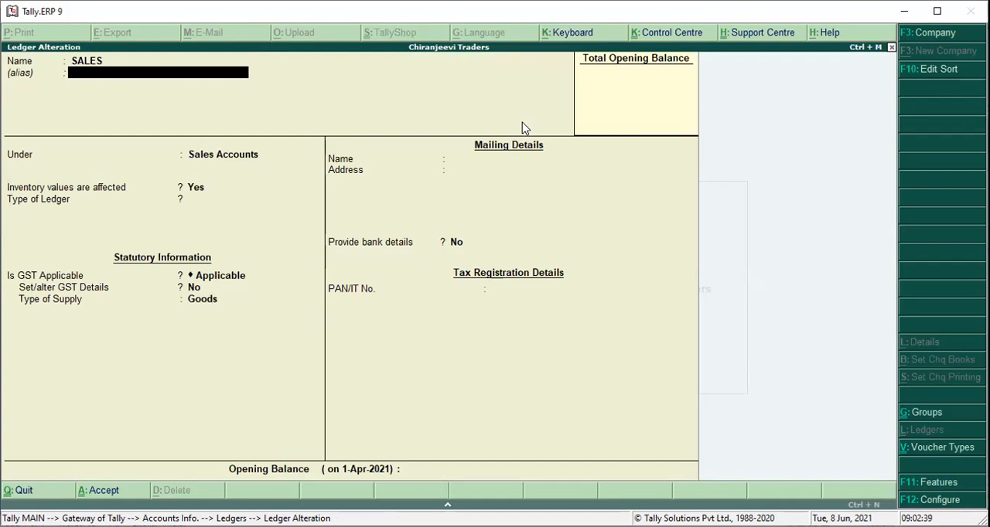
key(Return)
key(Return)
key(Return)
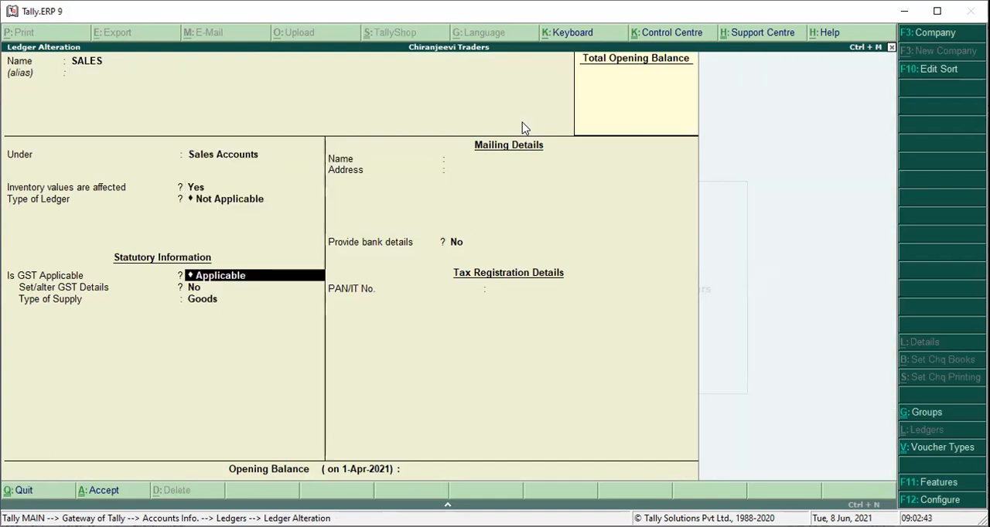
key(Return)
text(y)
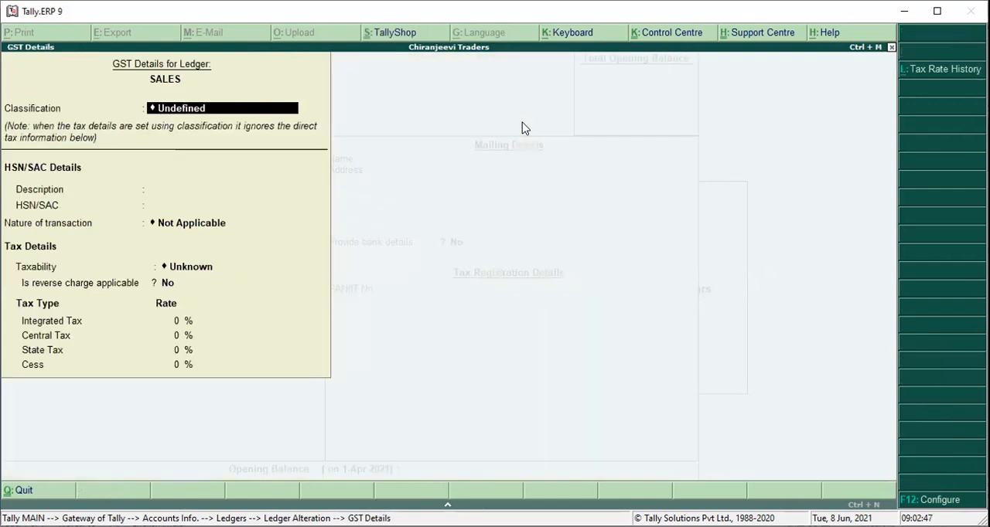
Enter MOBILES as the description in the SALES ledger's GST details and leave the HSN/SAC blank.
key(Return)
text(MOBILES)
key(Return)
key(Return)
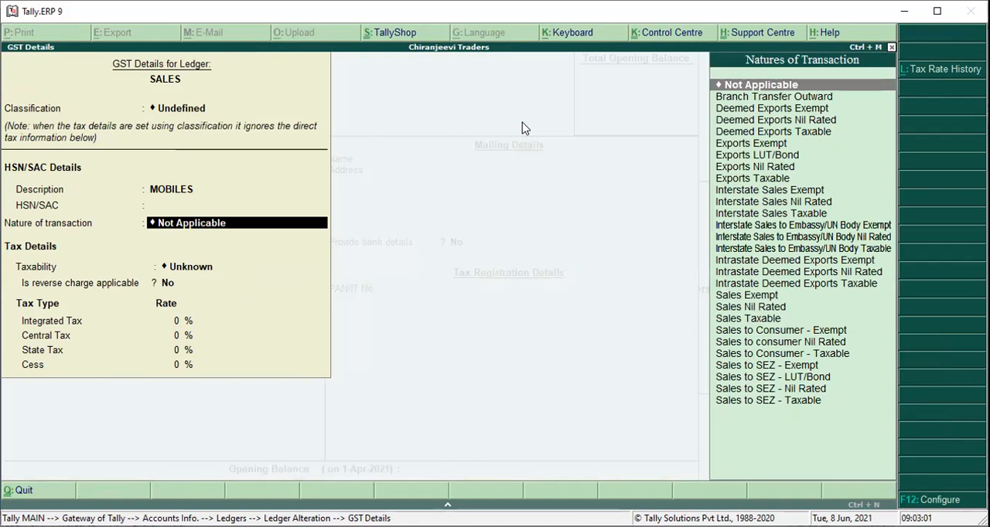
Choose the nature of transaction in the SALES ledger's GST details.
key(Down)
key(Down)
key(Down)
key(Down)
key(Down)
key(Down)
key(Down)
key(Down)
key(Down)
key(Down)
key(Down)
key(Down)
key(Down)
key(Down)
key(Down)
key(Down)
key(Down)
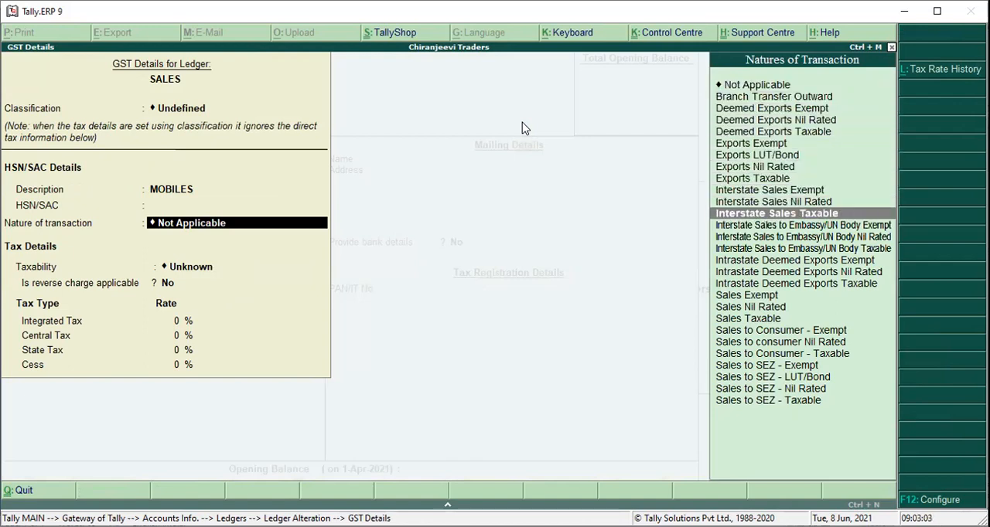
key(Down)
key(Down)
key(Down)
key(Down)
key(Down)
key(Down)
key(Down)
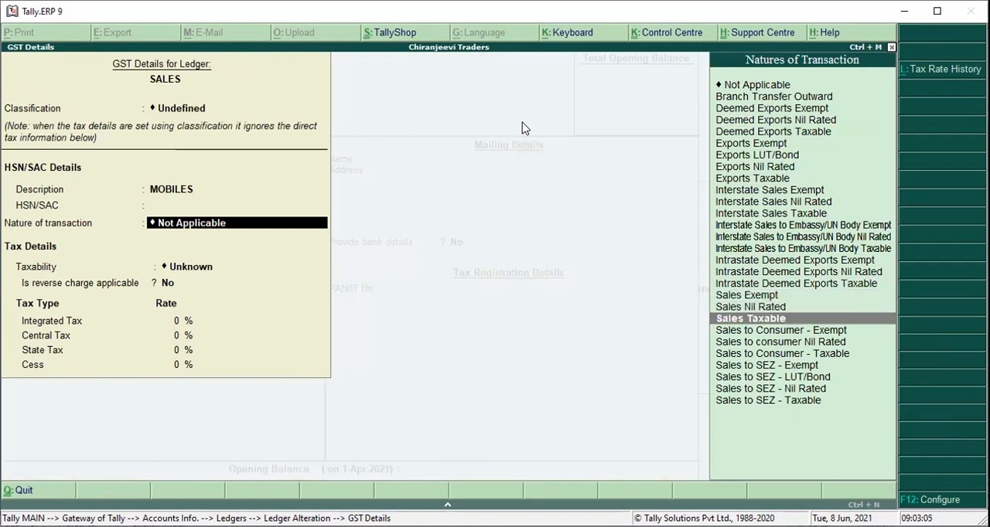
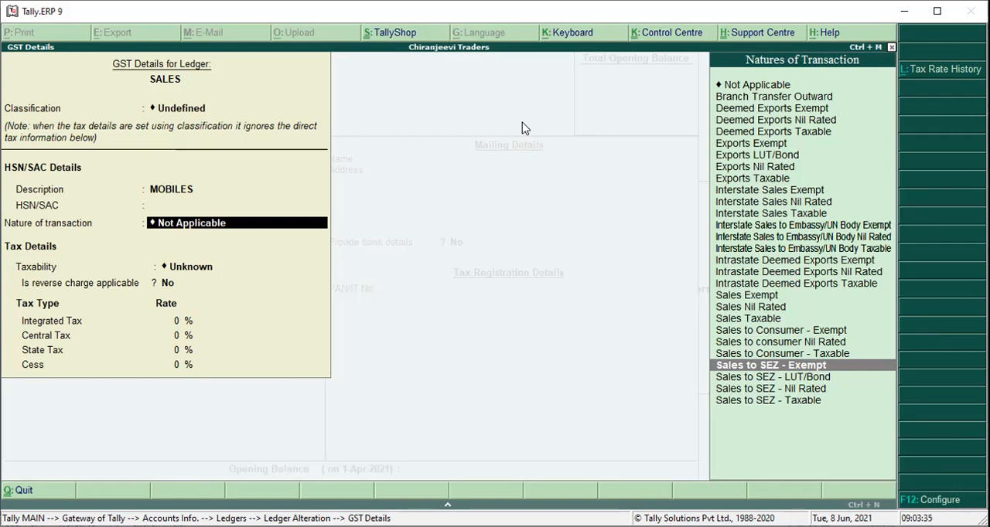
Review the Sales to SEZ natures of transaction, return to Sales to SEZ - Exempt and leave the SALES ledger's GST details.
key(Down)
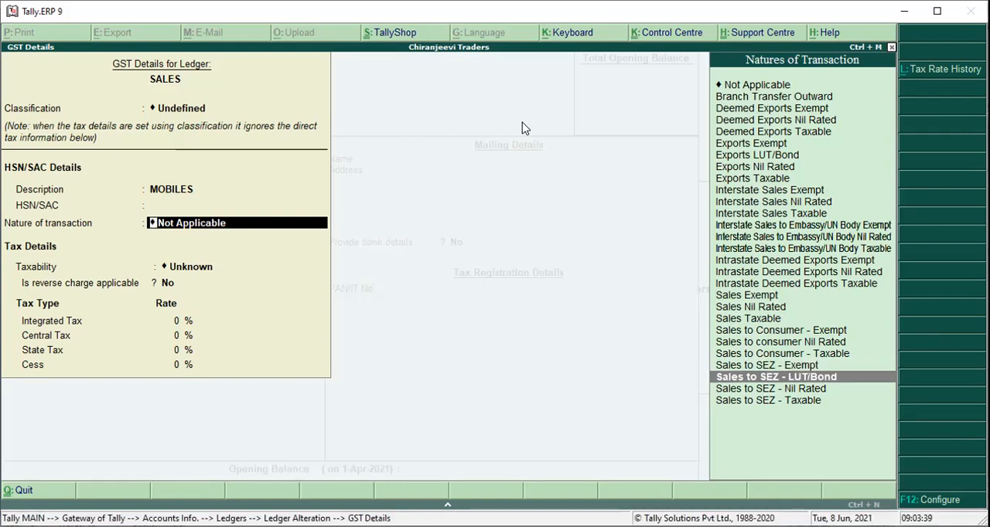
key(Down)
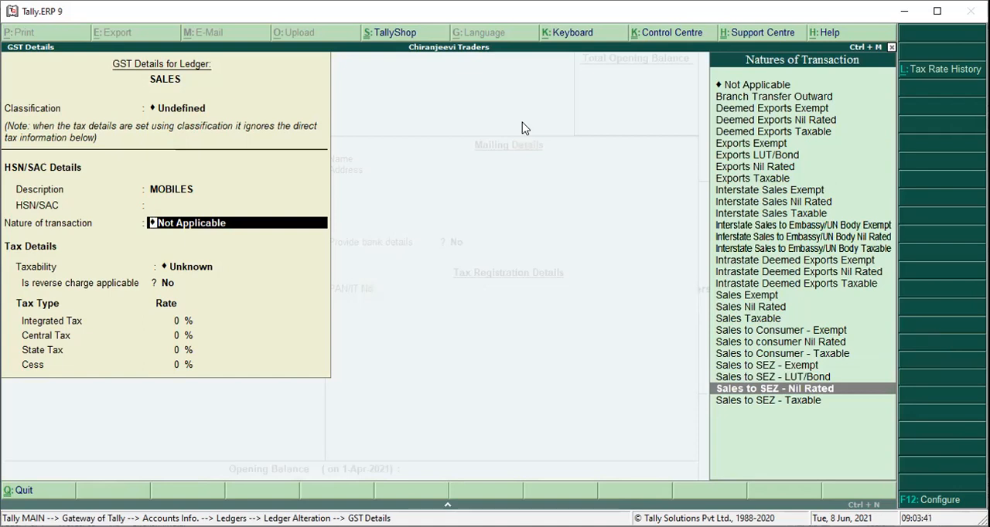
key(Down)
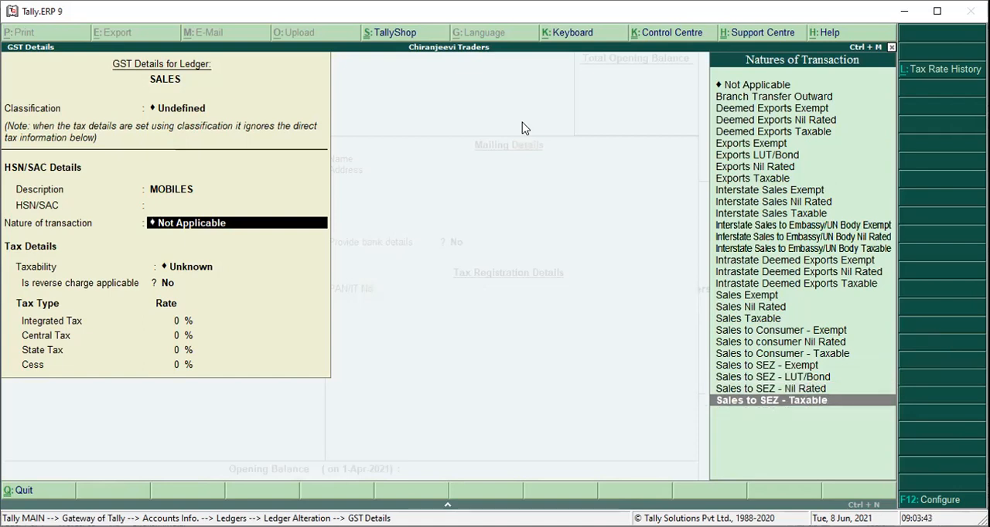
key(Up)
key(Up)
key(Up)
key(Escape)
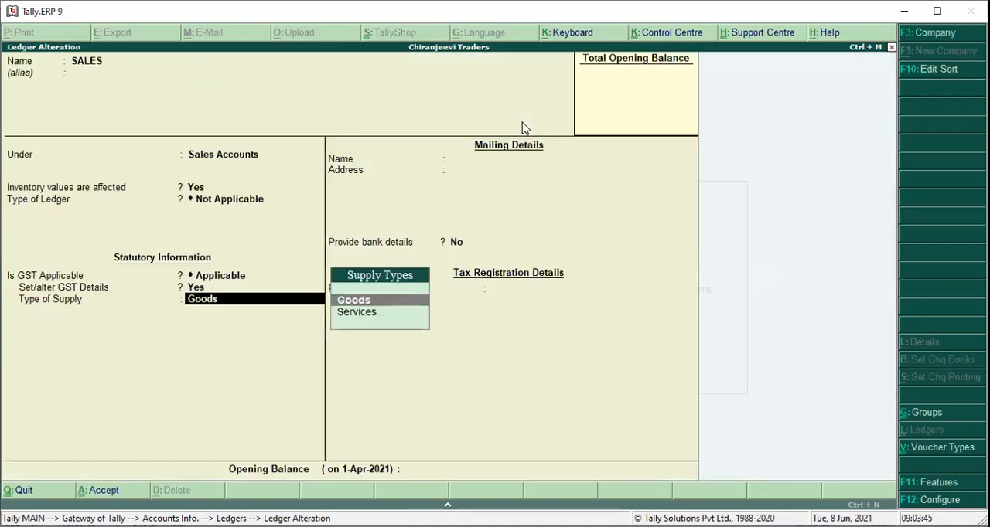
Keep Goods as the SALES ledger's type of supply, save the ledger and return to the Gateway of Tally.
key(Return)
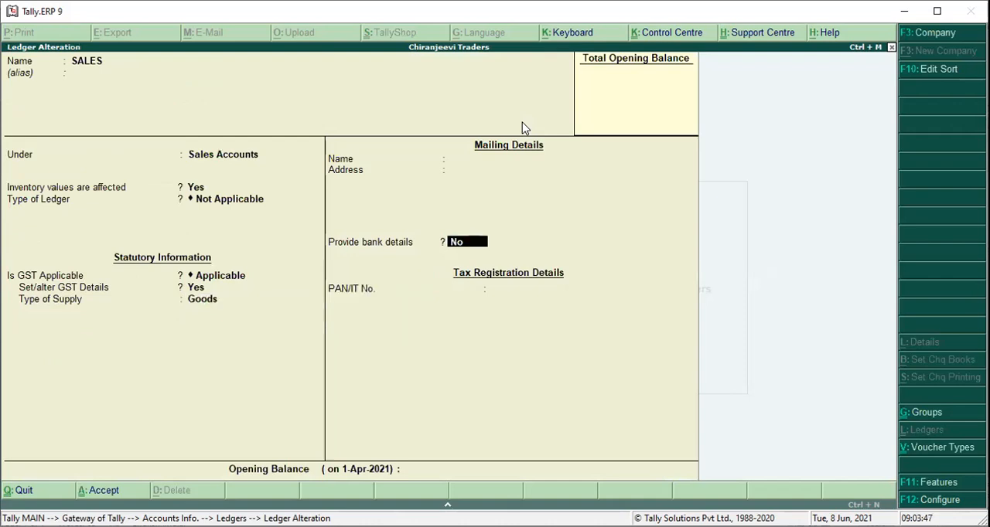
key(ctrl+a)
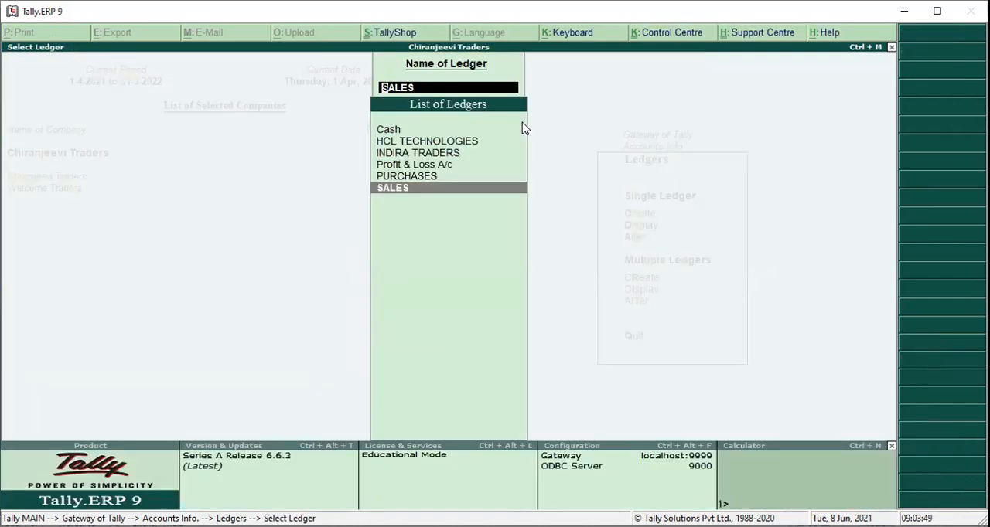
key(Escape)
key(Escape)
key(Escape)
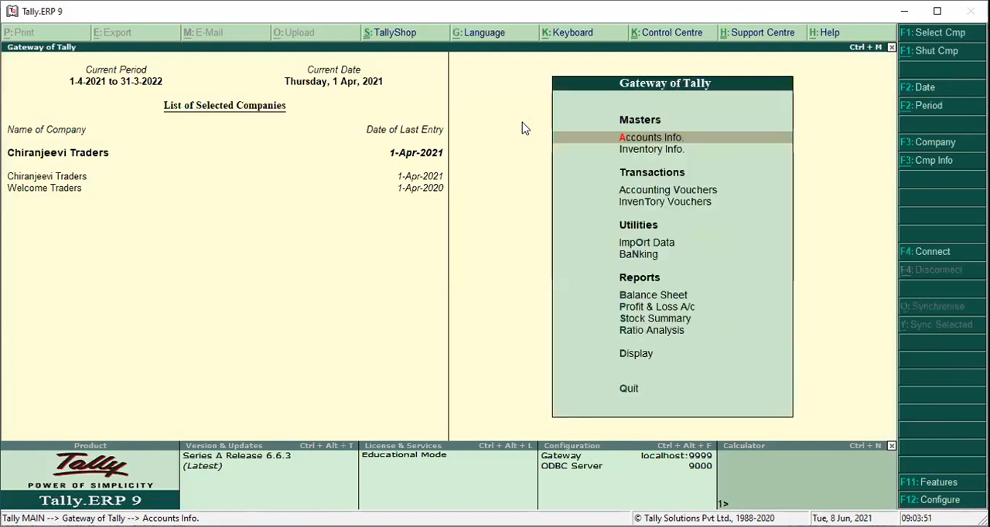
Check the GSTR-2 report among the statutory GST reports and close it.
key(d)
key(u)
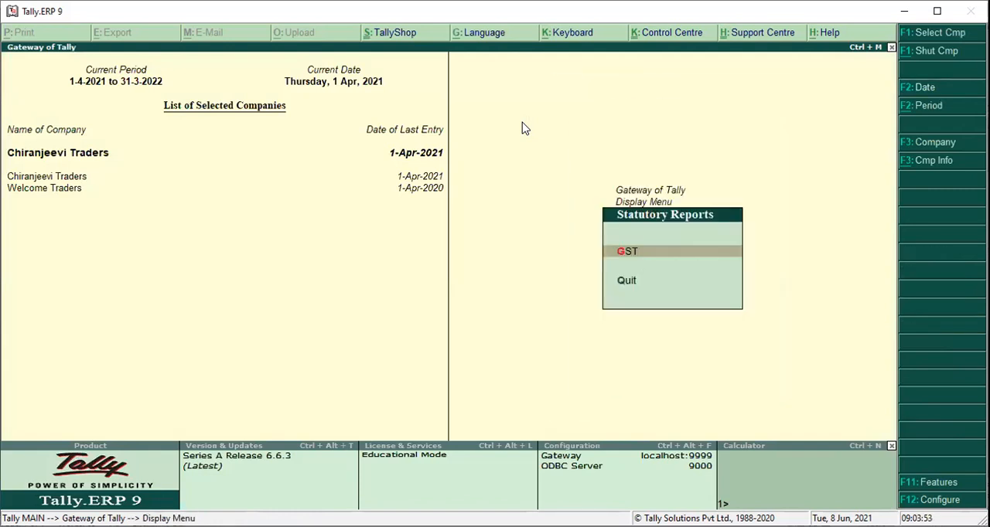
key(g)
key(Down)
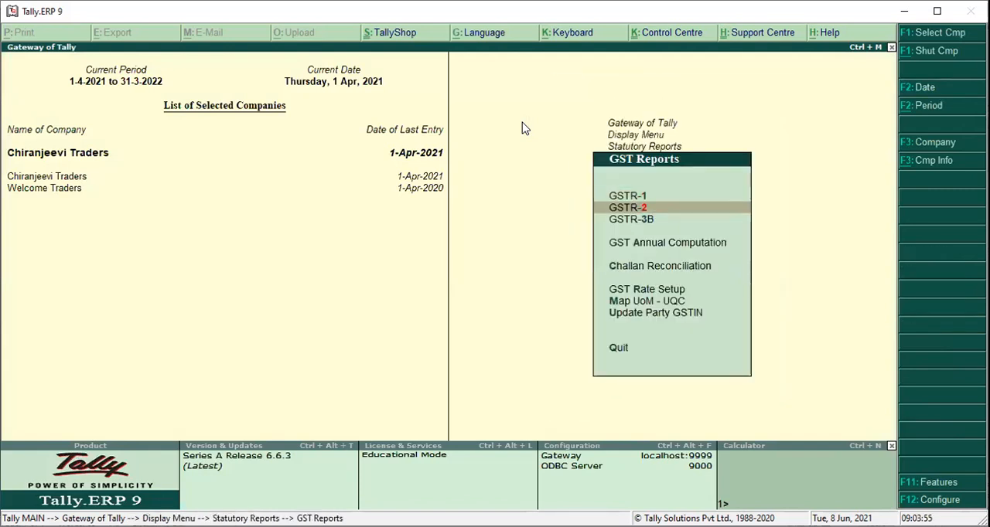
key(Return)
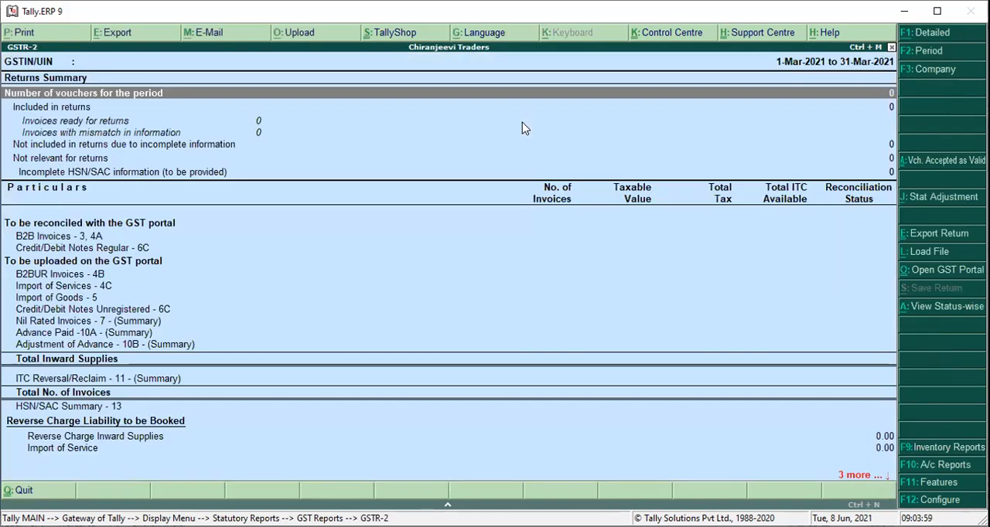
key(Escape)
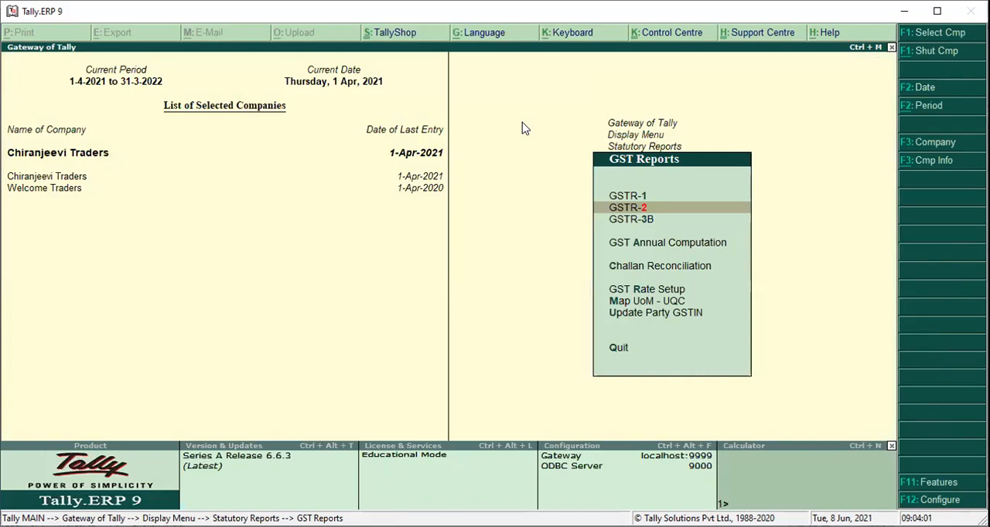
Check the GSTR-1 report, then return to the Gateway of Tally.
key(Up)
key(Return)
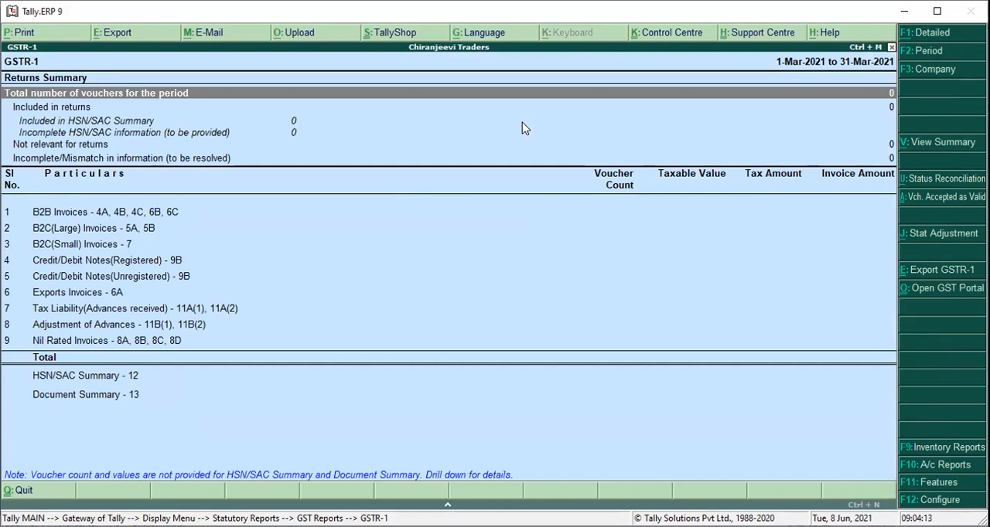
key(Escape)
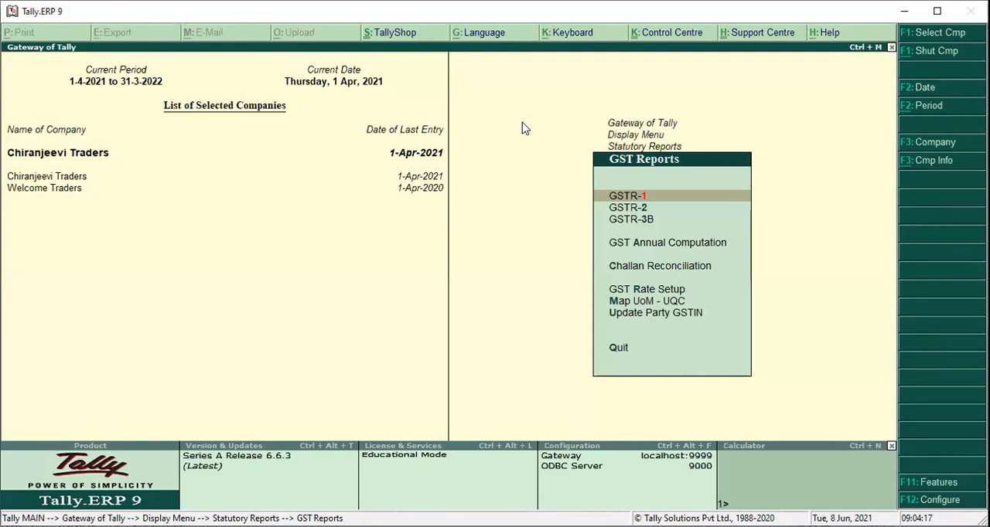
key(Escape)
key(Escape)
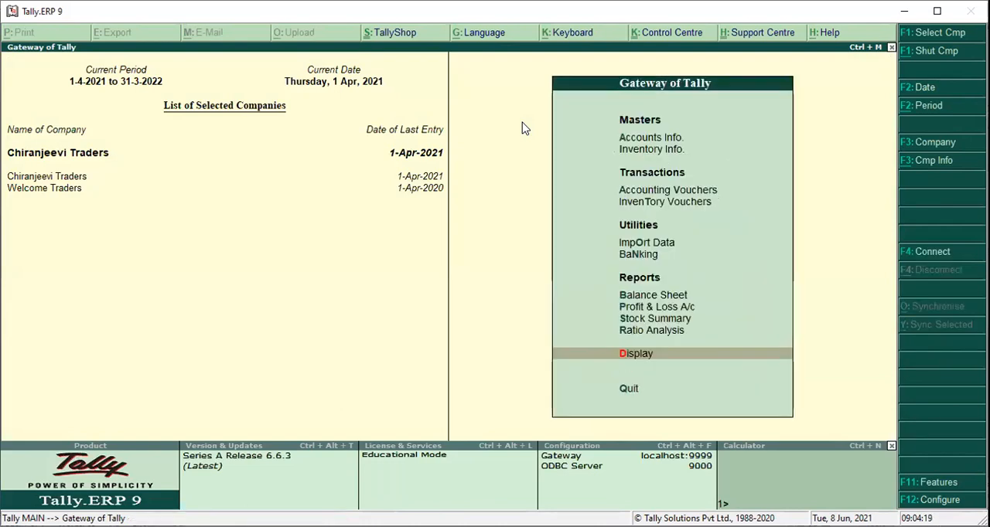
Open the HCL TECHNOLOGIES sales voucher from the Day Book for alteration and keep its reference, party and buyer's details.
key(Return)
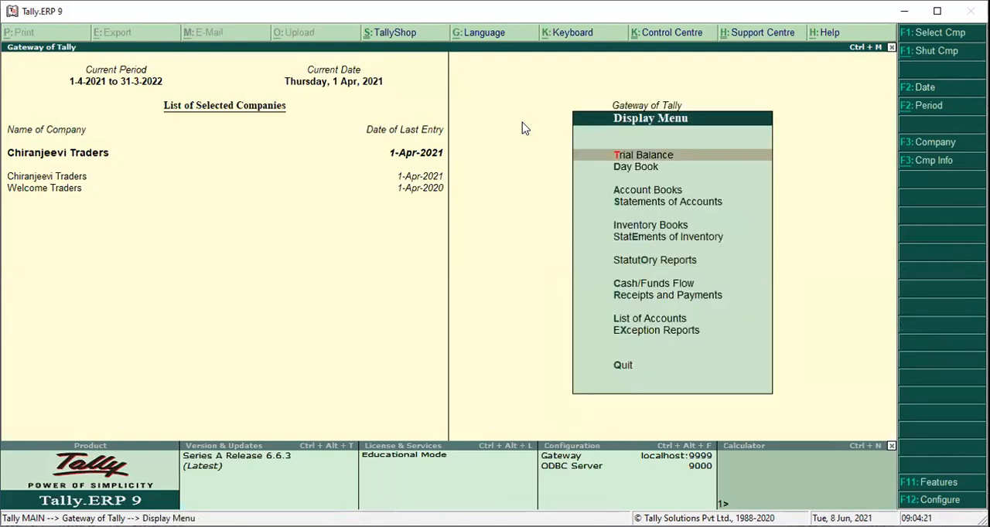
key(d)
key(Return)
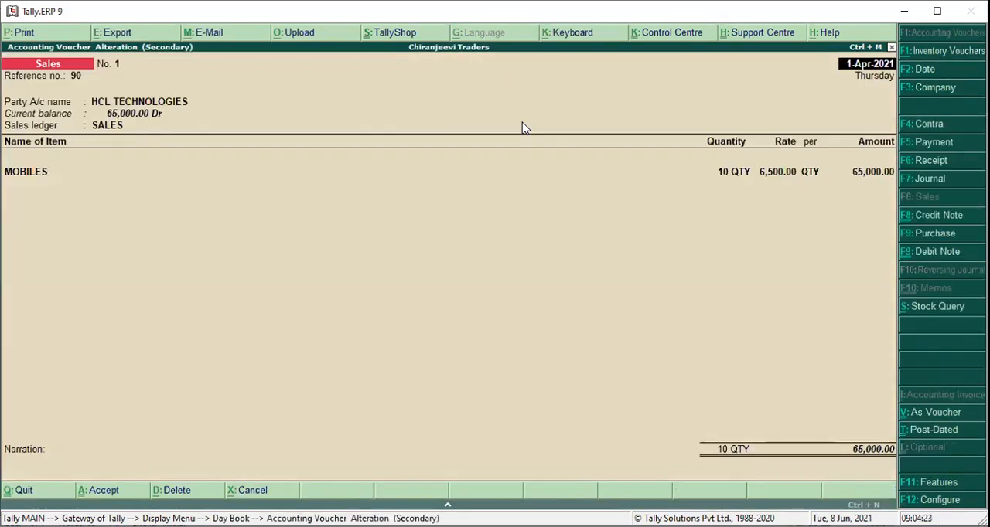
key(Return)
key(Return)
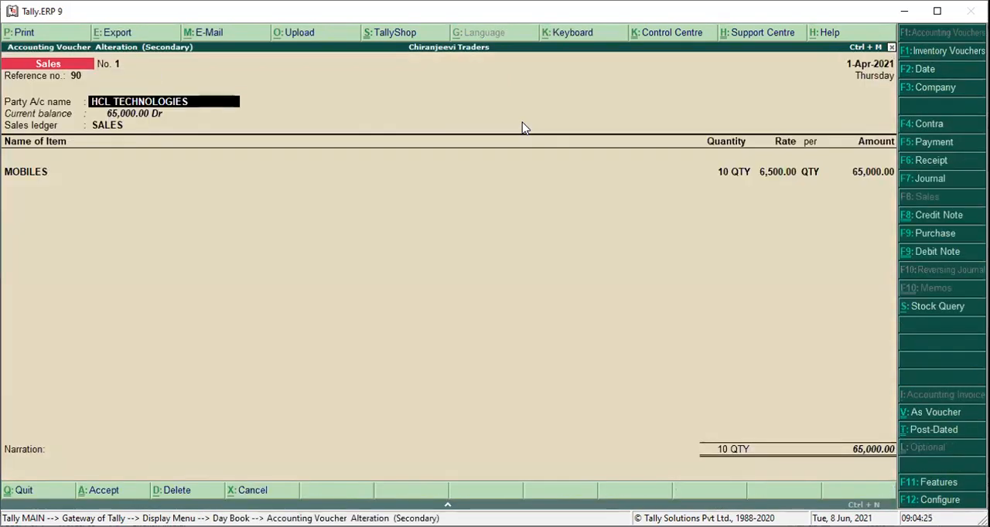
key(Return)
key(Return)
key(Return)
key(Return)
key(Return)
key(Return)
key(Return)
key(Return)
key(Return)
key(Return)
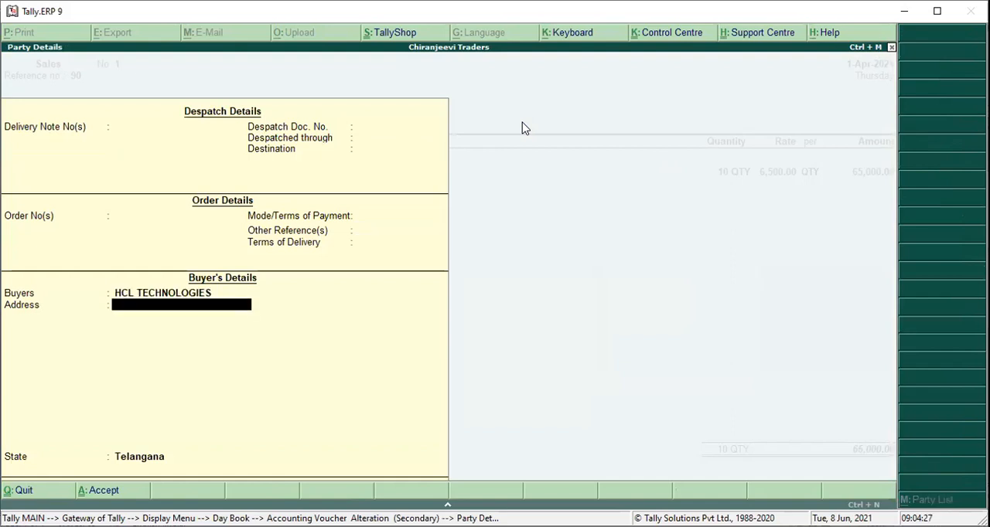
key(Return)
key(Return)
key(Return)
key(Return)
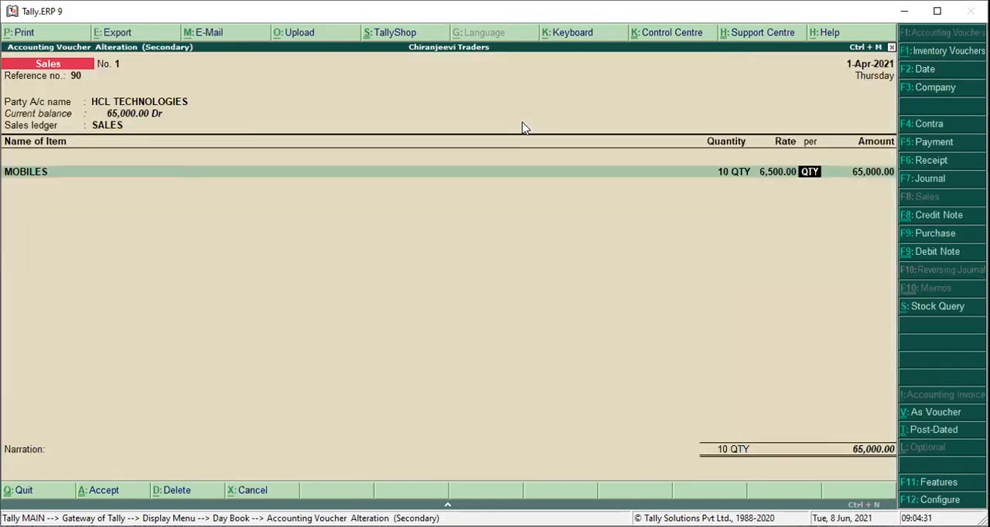
Keep the MOBILES item line in the HCL TECHNOLOGIES sales voucher and save the voucher again.
key(Return)
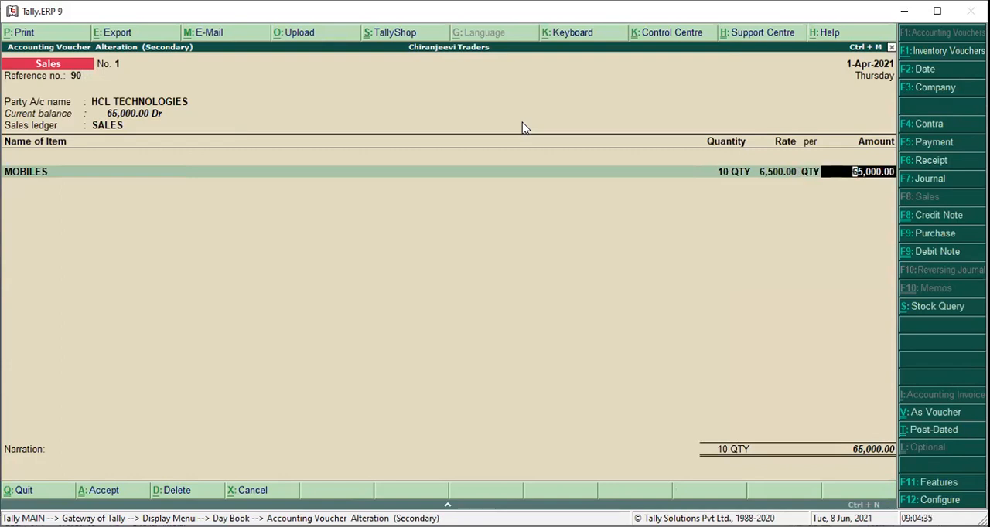
key(Return)
key(Return)
key(Return)
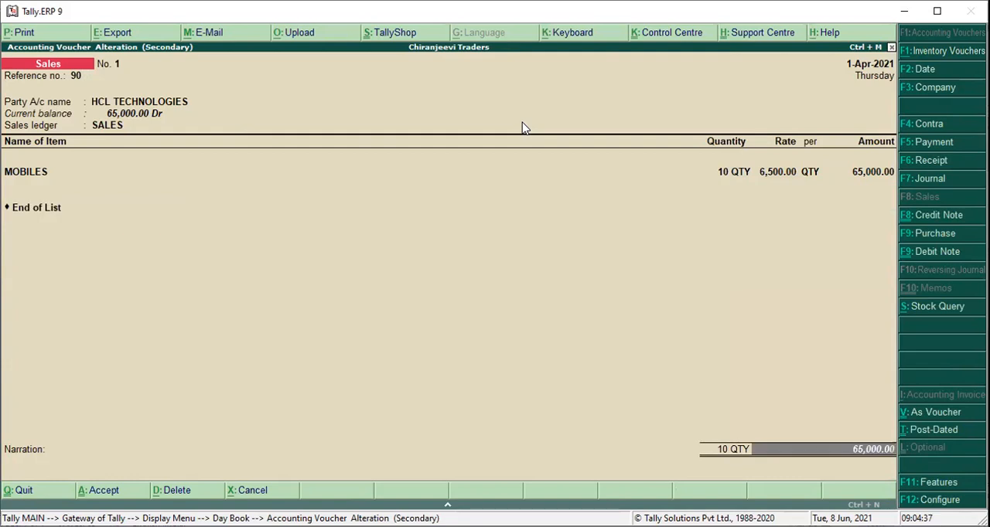
key(ctrl+a)
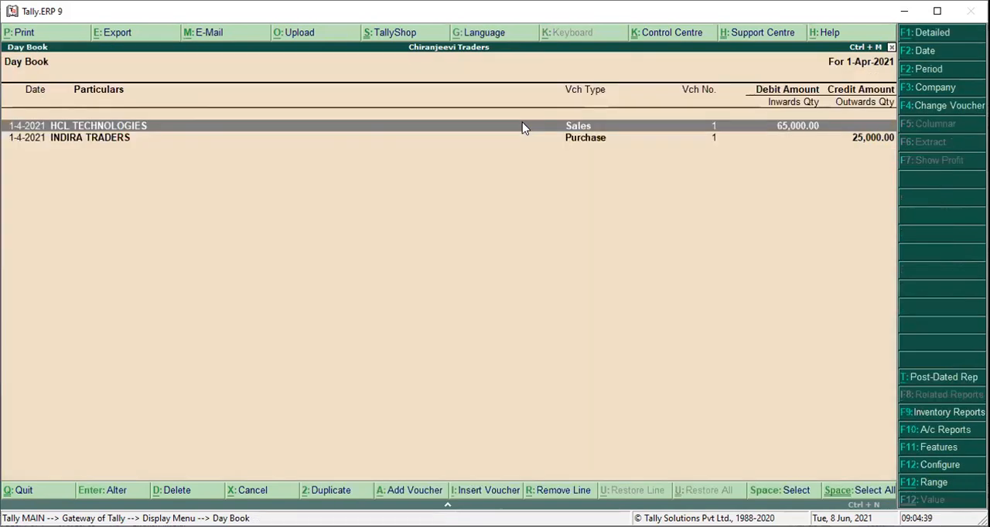
Open the INDIRA TRADERS purchase voucher from the Day Book for alteration and keep its invoice, party and supplier's details.
key(Down)
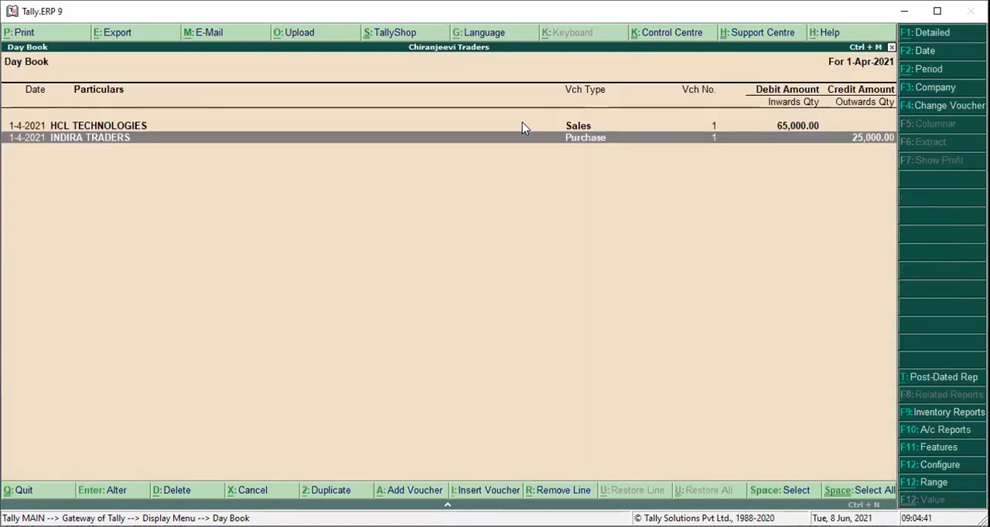
key(Return)
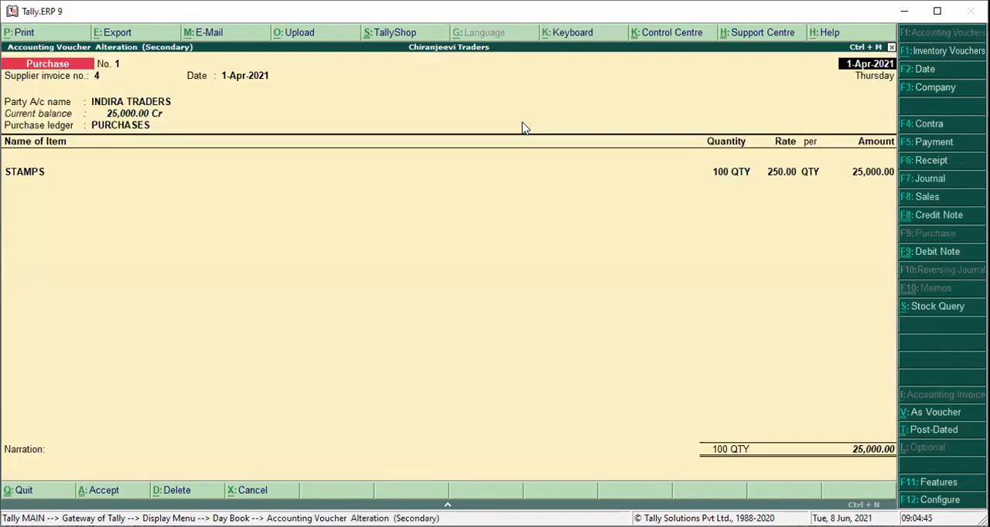
key(Return)
key(Return)
key(Return)
key(Return)
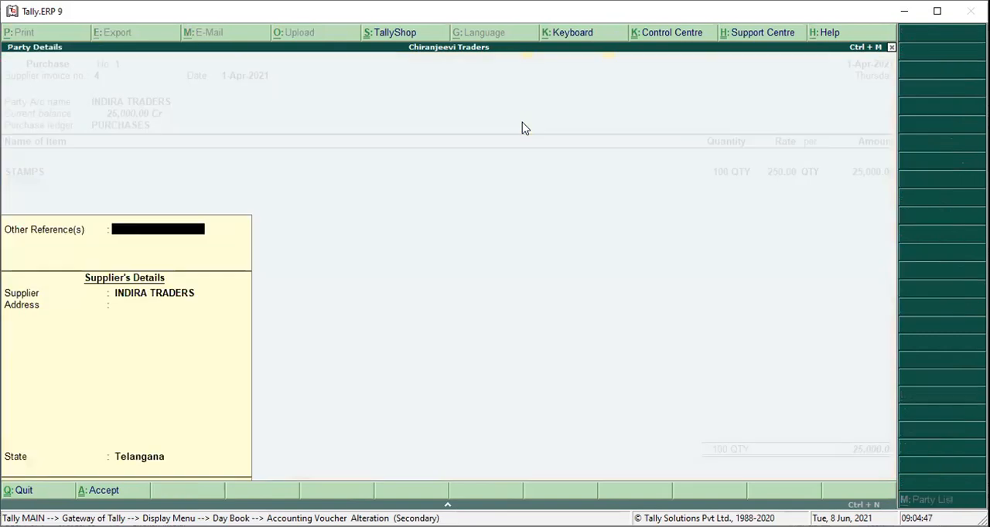
Keep the PURCHASES ledger, STAMPS line and blank narration, save the purchase voucher again and return to the Gateway of Tally.
key(Return)
key(Return)
key(Return)
key(Return)
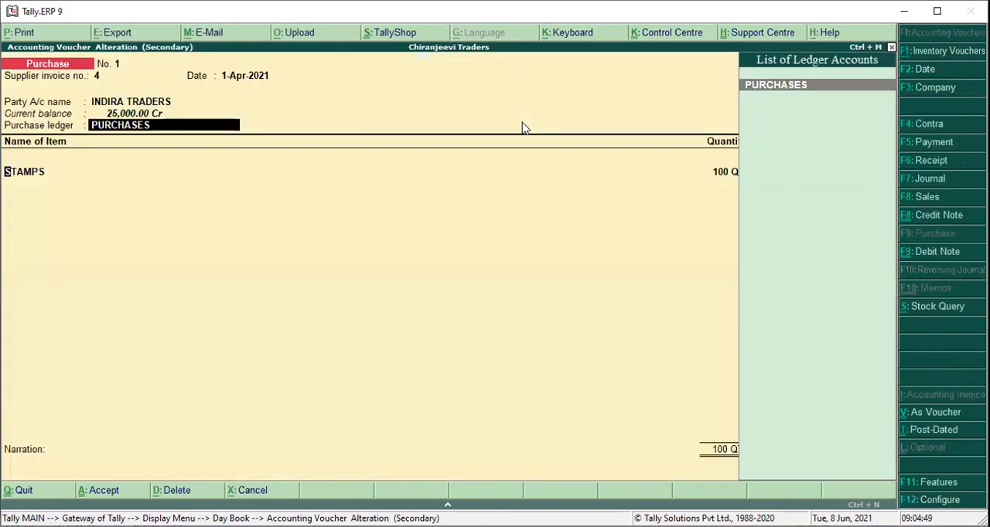
key(Return)
key(Return)
key(Return)
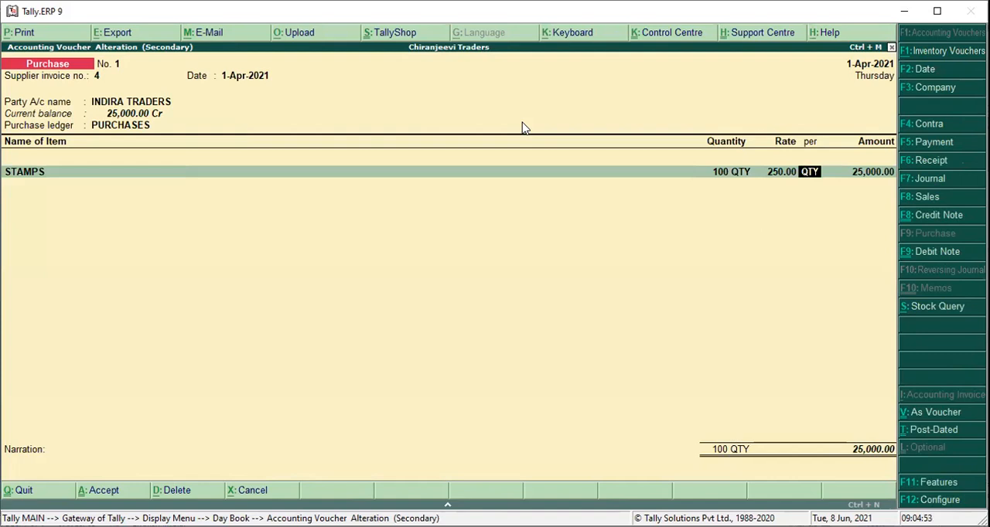
key(Return)
key(Return)
key(Return)
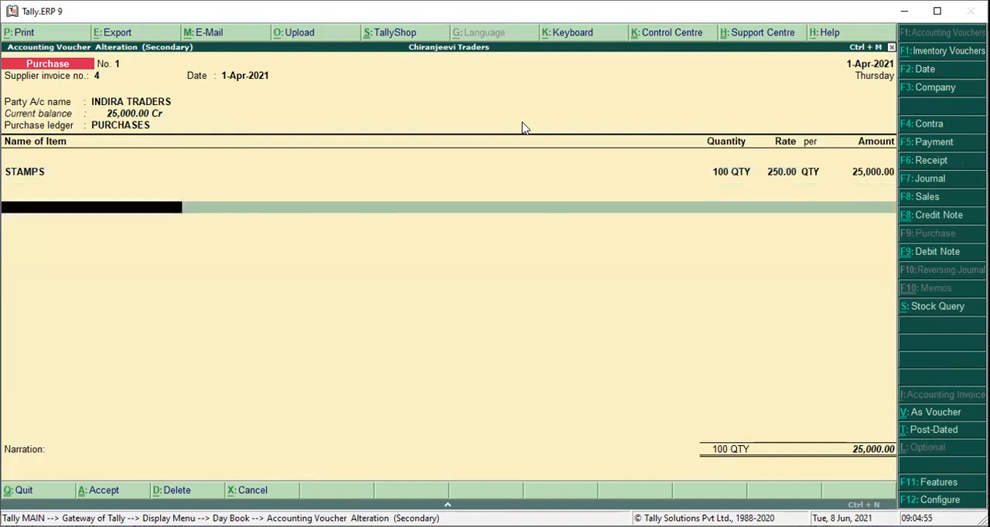
key(Return)
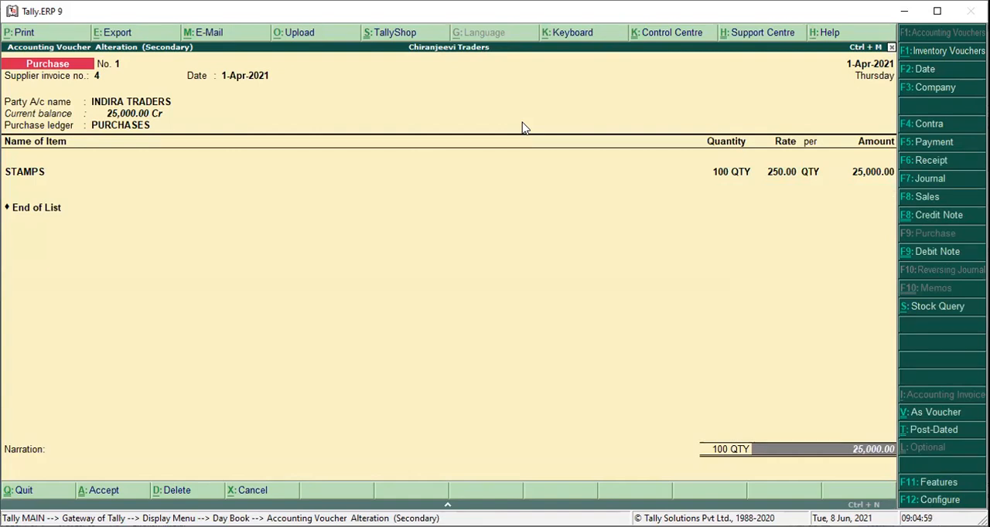
key(Return)
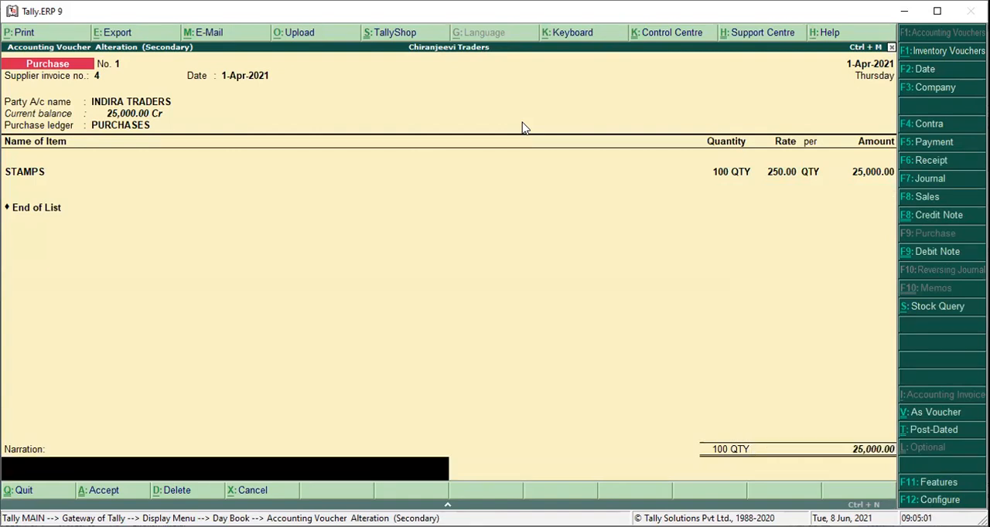
key(Return)
key(Return)
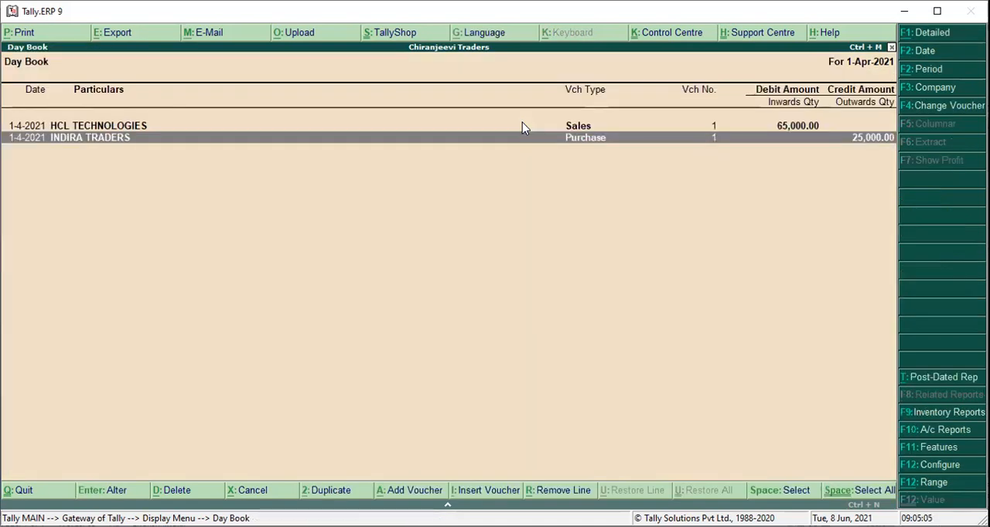
key(Escape)
key(Escape)
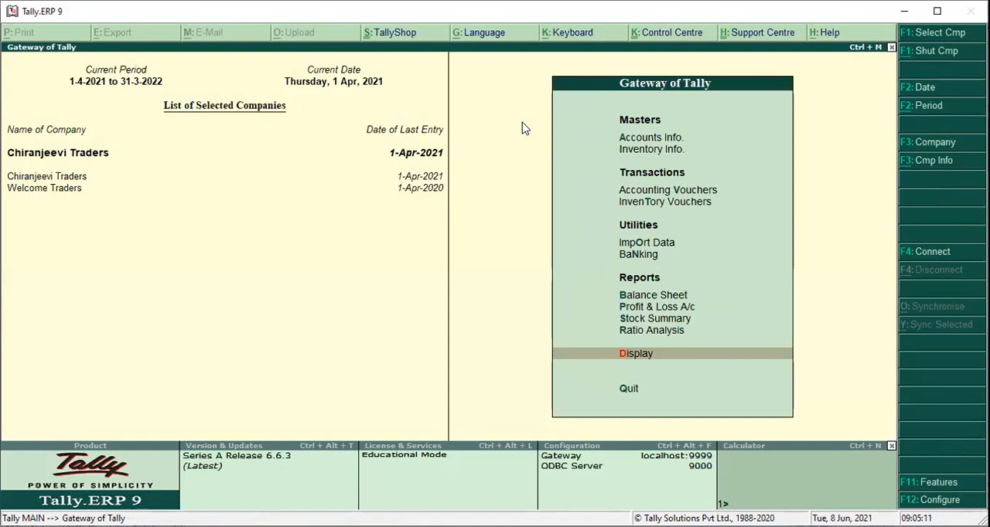
Open the GSTR-1 return report for Chiranjeevi Traders to check its returns summary.
key(d)
key(y)
key(g)
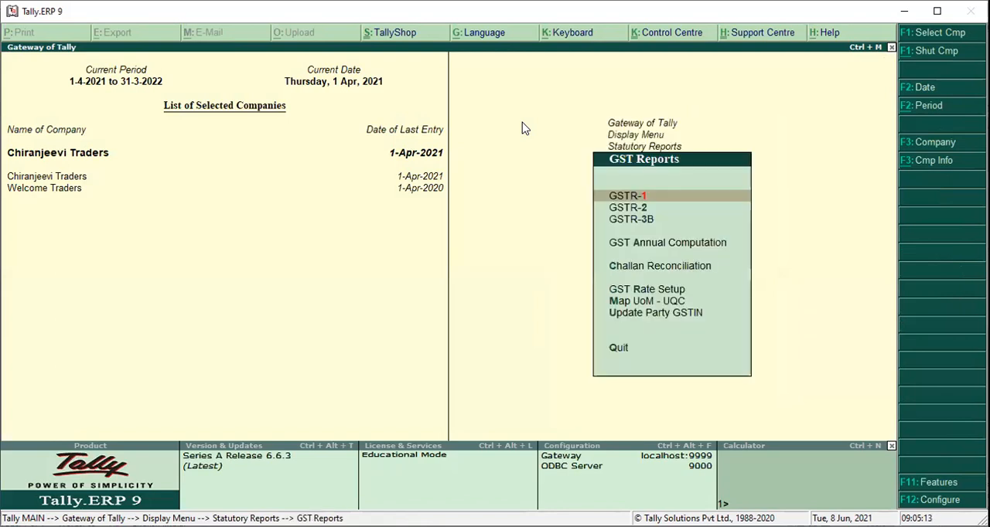
key(1)
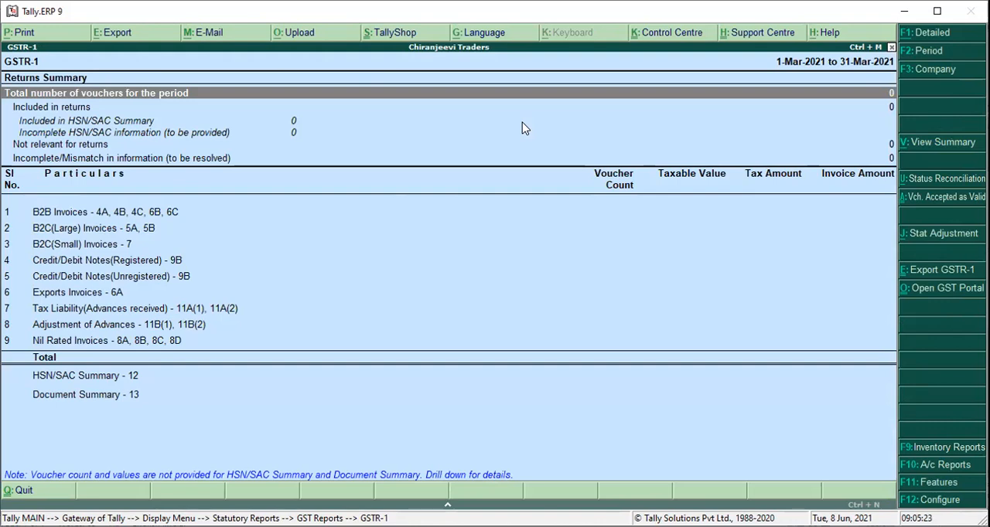
Try to change the GSTR-1 report period to start from 1-4-2021, and return to the Gateway of Tally.
key(F2)
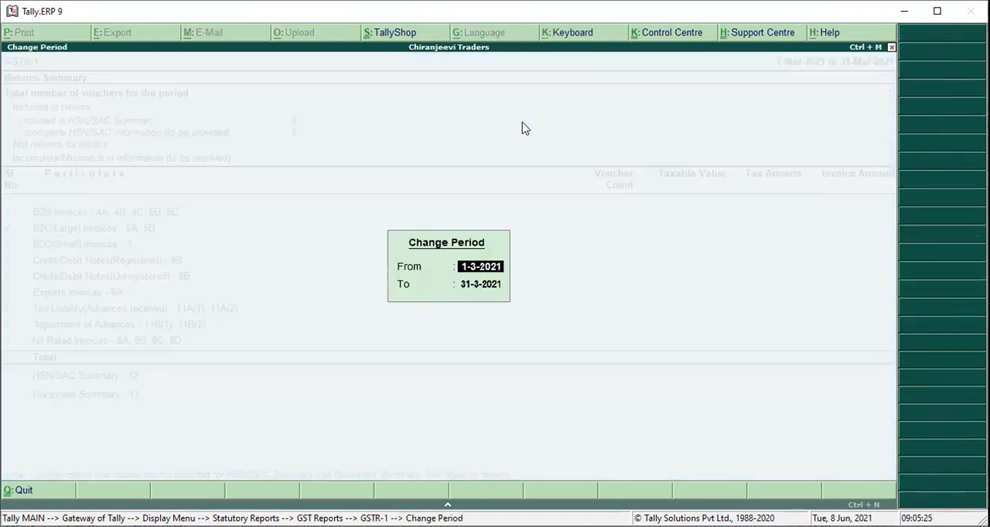
text(1-4-2021)
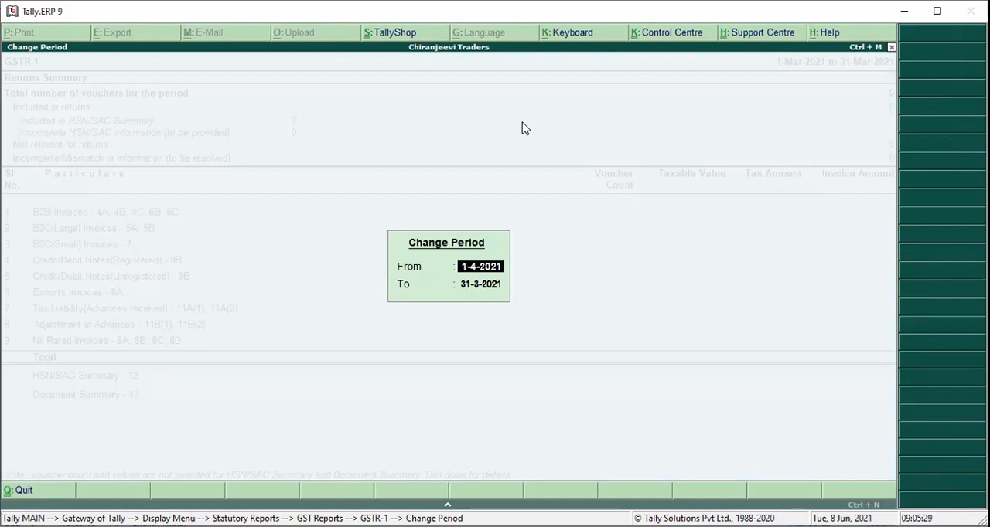
key(Return)
text(3)
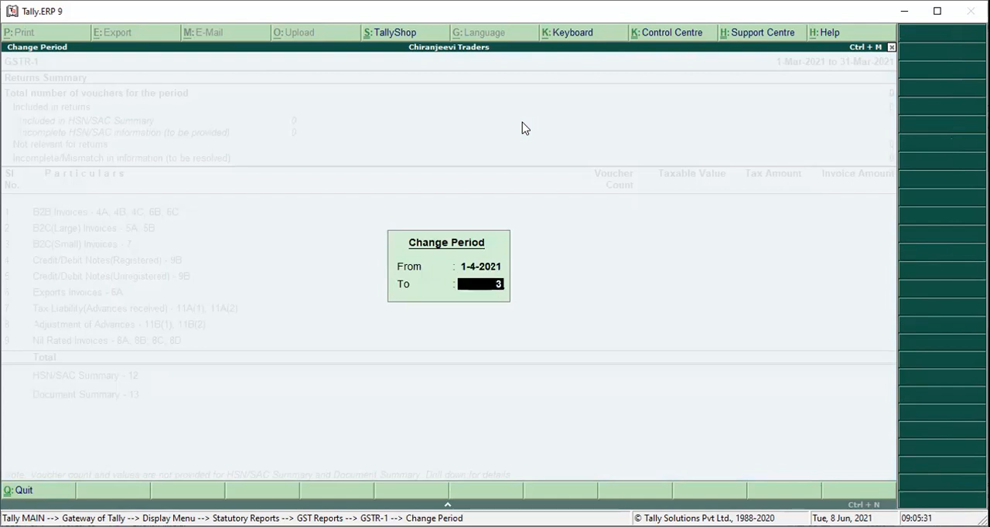
text(1-3-2021)
key(Delete)
text(4)
key(Delete)
text(0)
key(Escape)
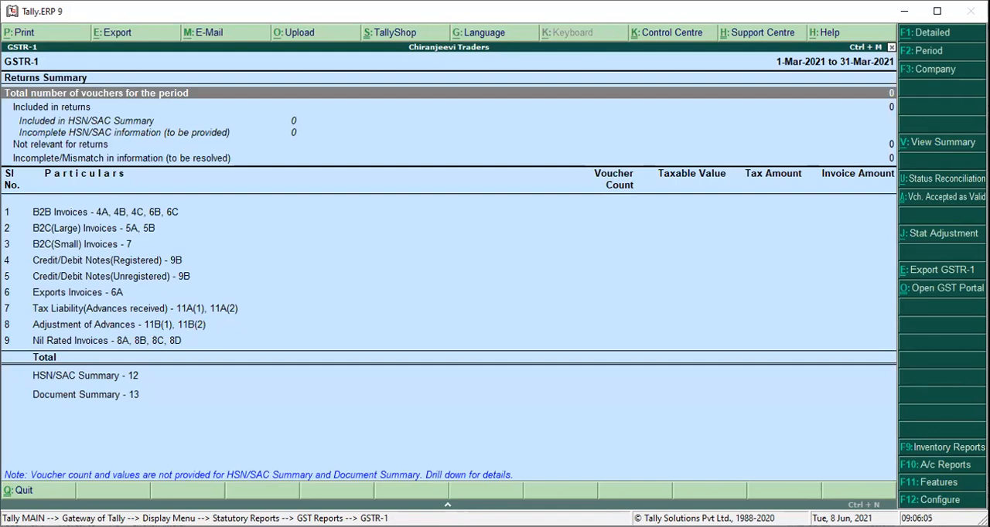
key(Escape)
key(Escape)
key(Escape)
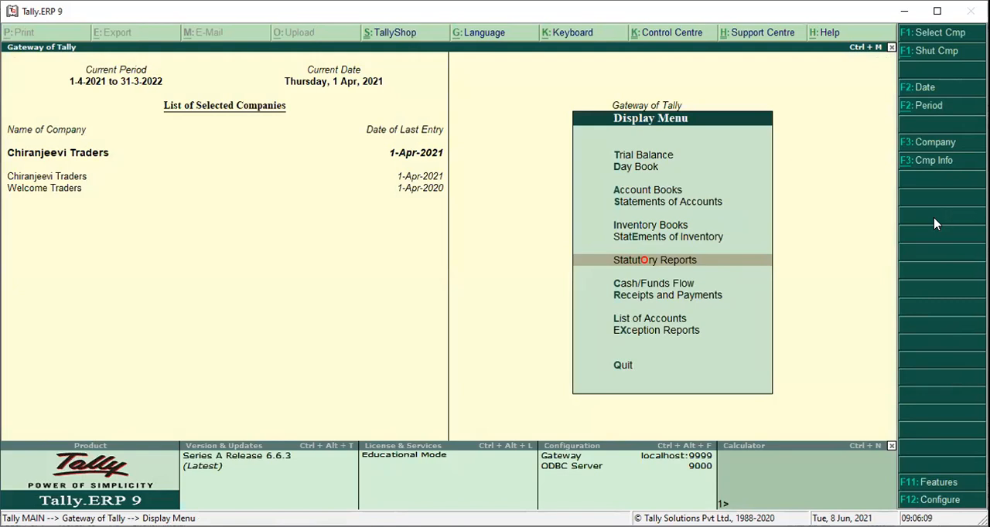
key(Escape)
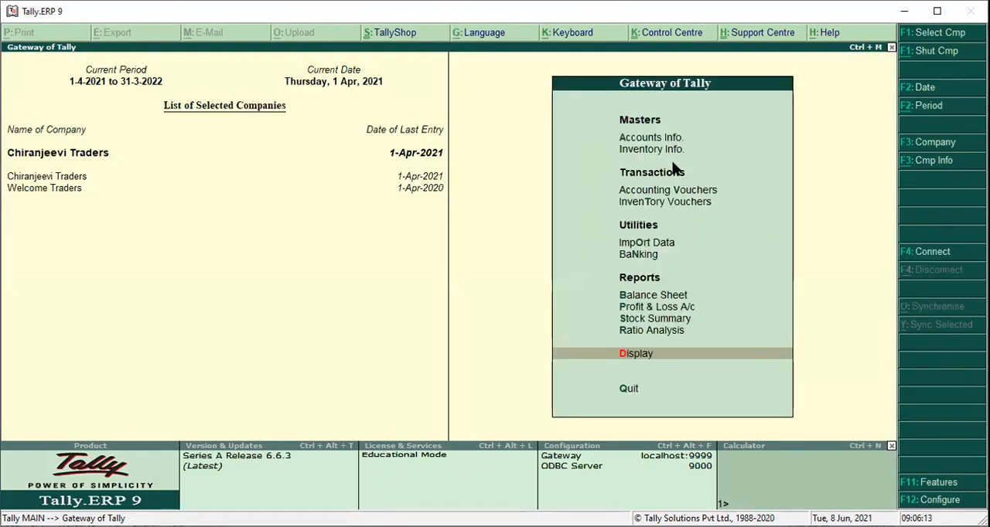
click(642, 136)
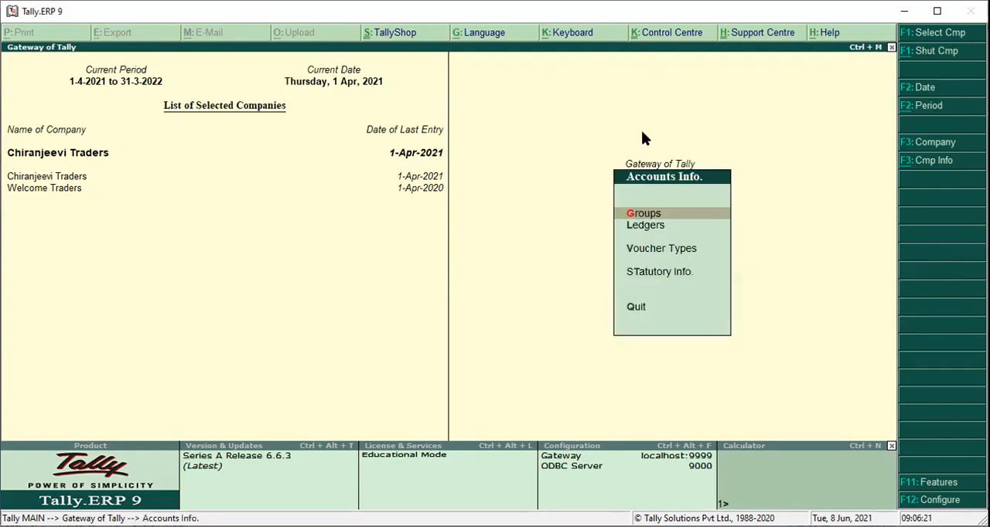
key(Escape)
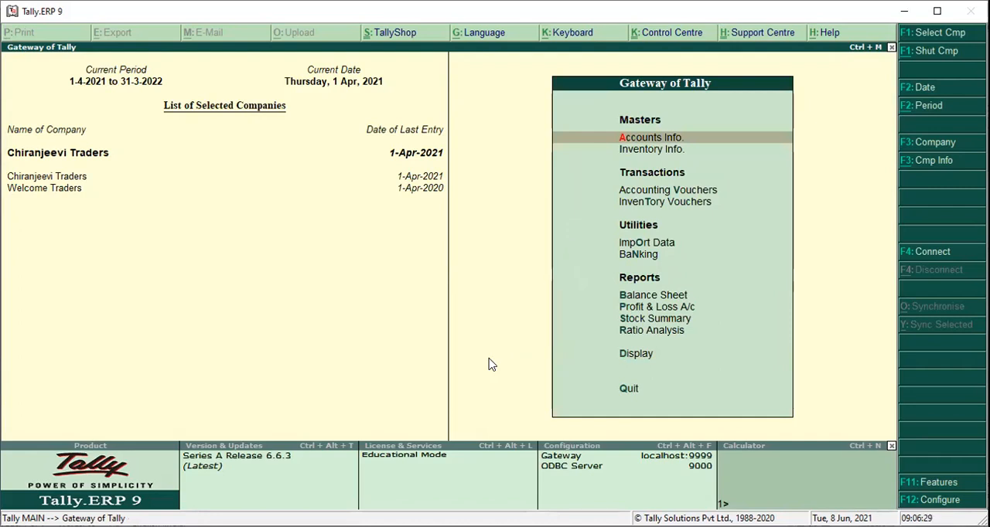
Open the company's GST details for alteration and keep the state, registration type, applicability date and blank GSTIN/UIN.
key(F11)
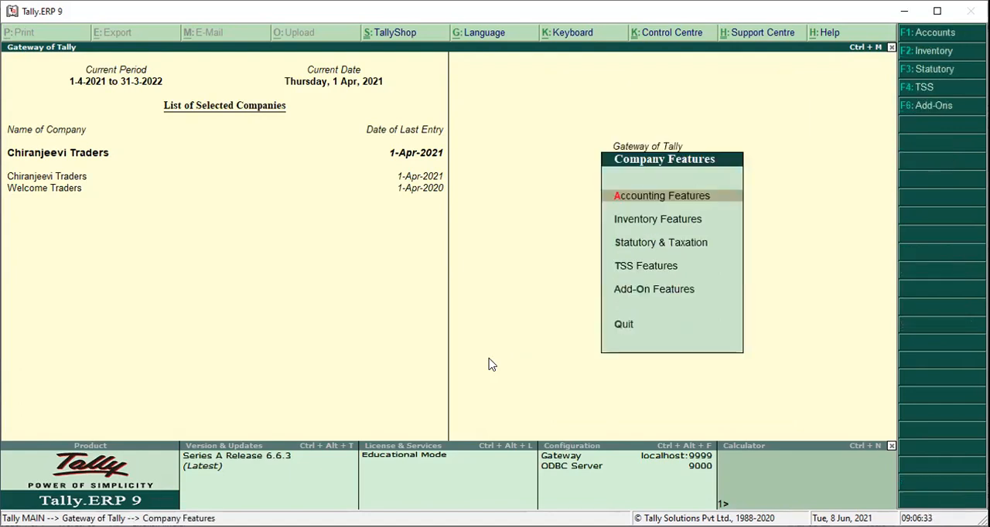
key(F3)
key(Return)
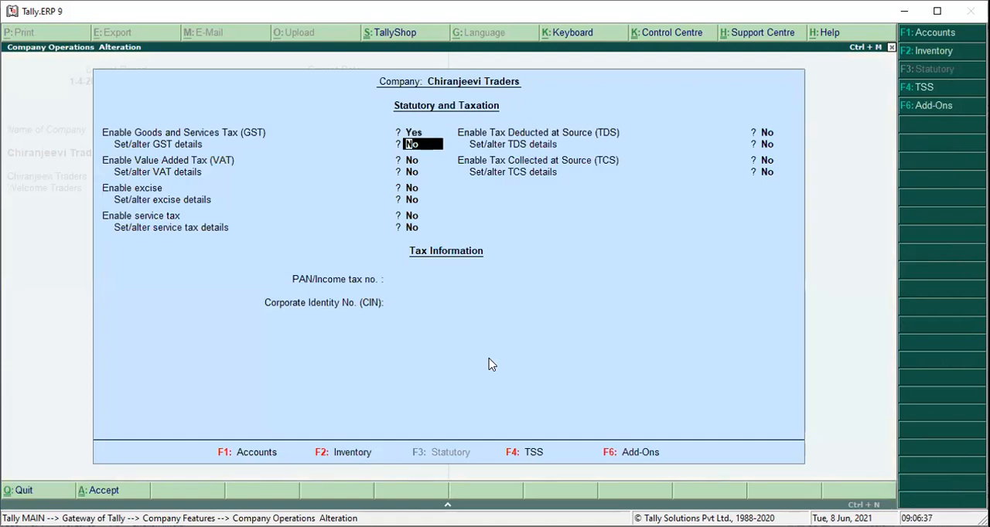
key(y)
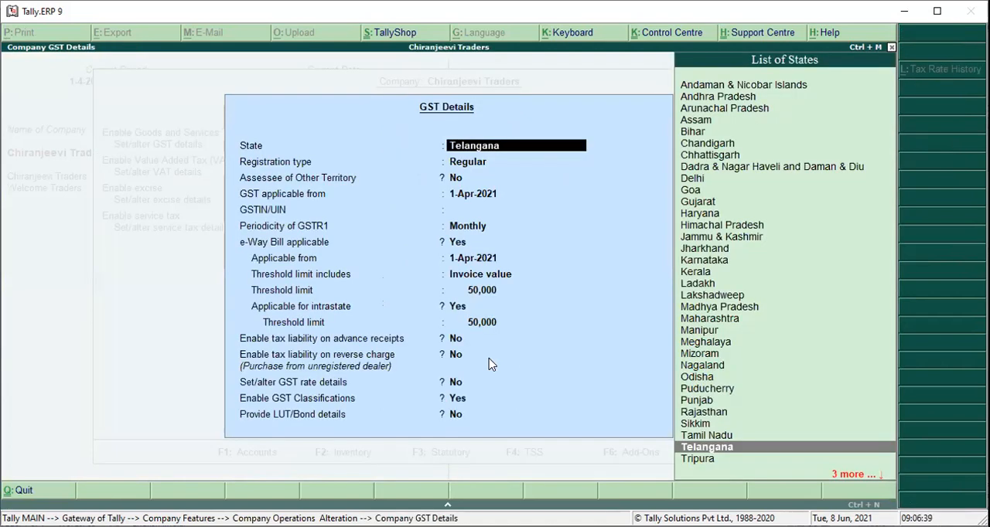
key(Return)
key(Return)
key(Return)
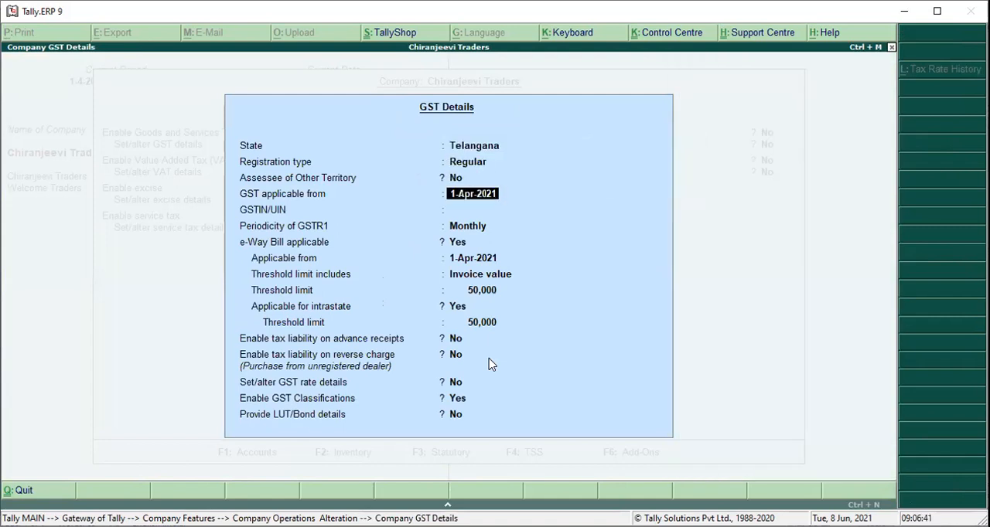
key(Return)
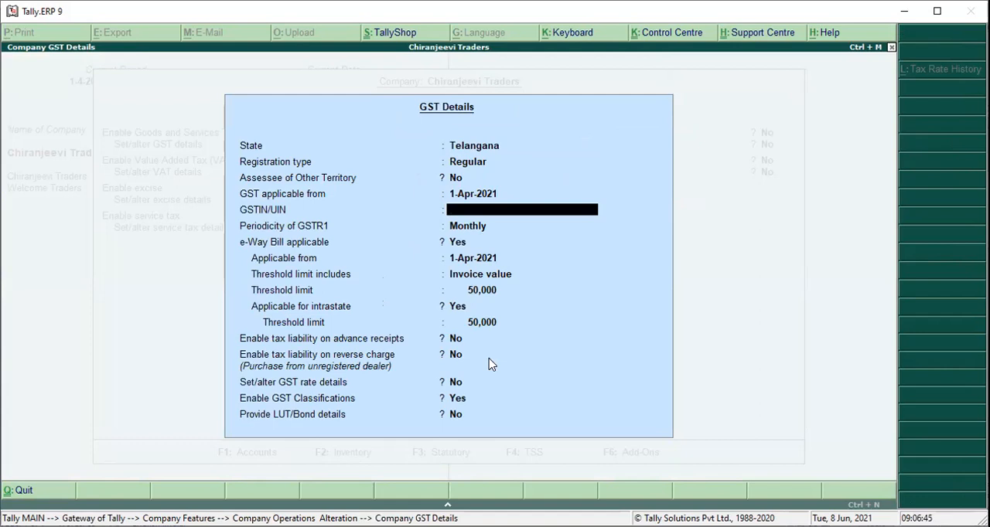
key(Return)
Set e-Way Bill applicable to No, keep the remaining GST options and save the company's statutory features.
key(Return)
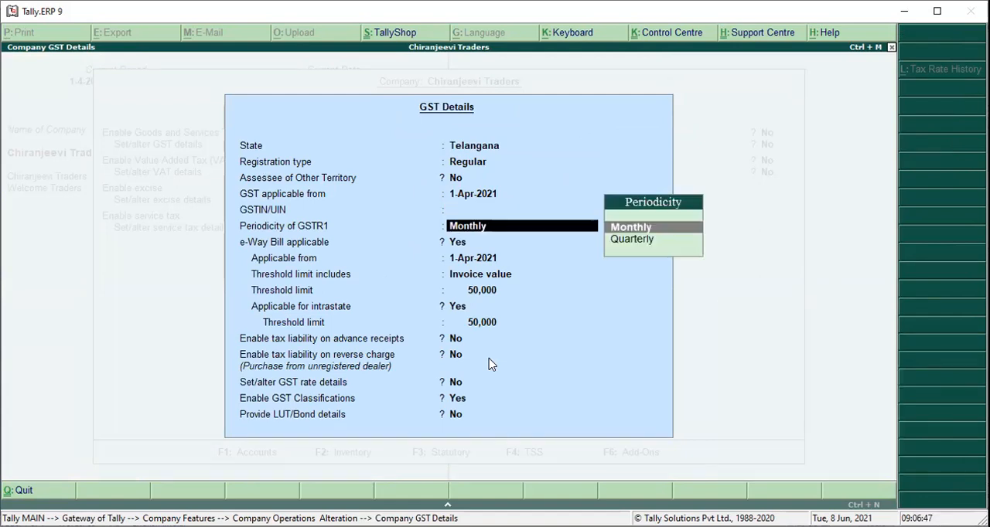
key(Return)
text(n)
key(Return)
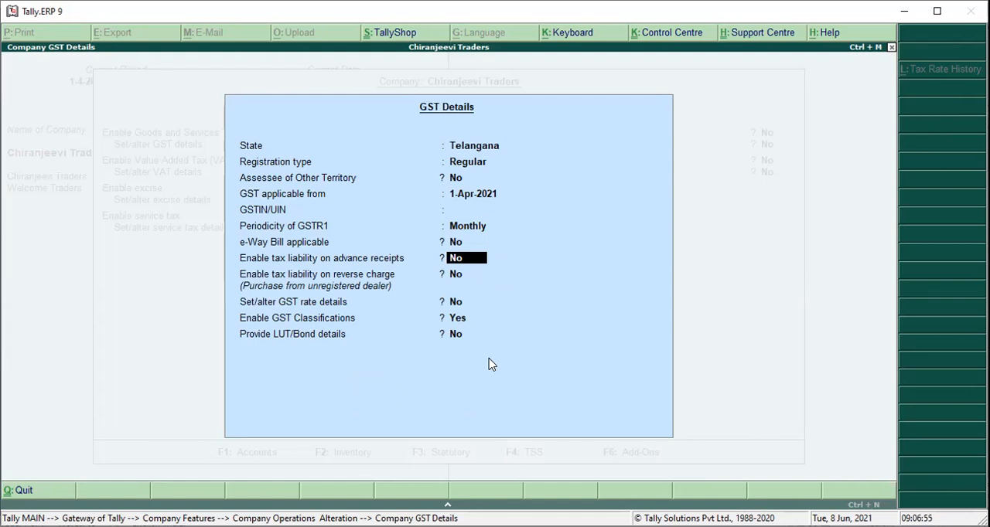
key(Return)
key(Return)
key(Return)
key(Return)
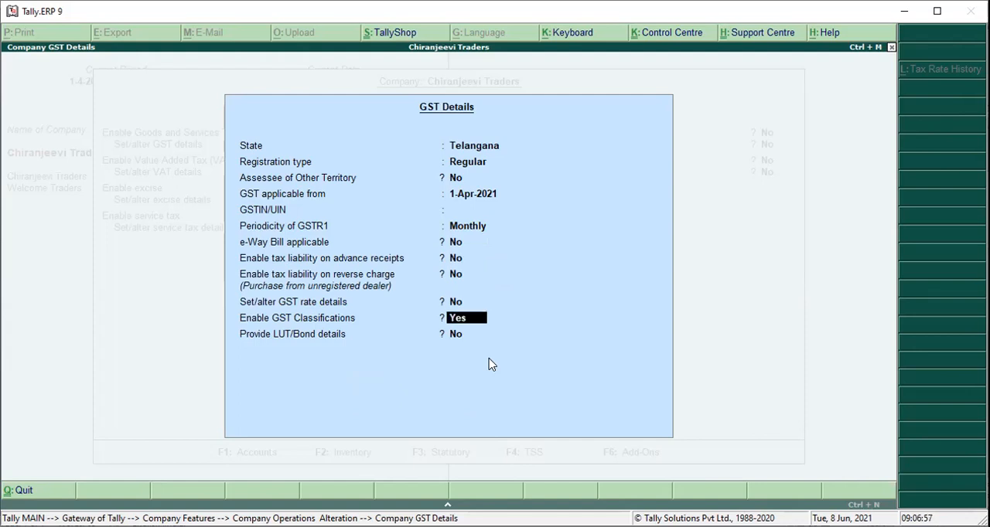
key(Return)
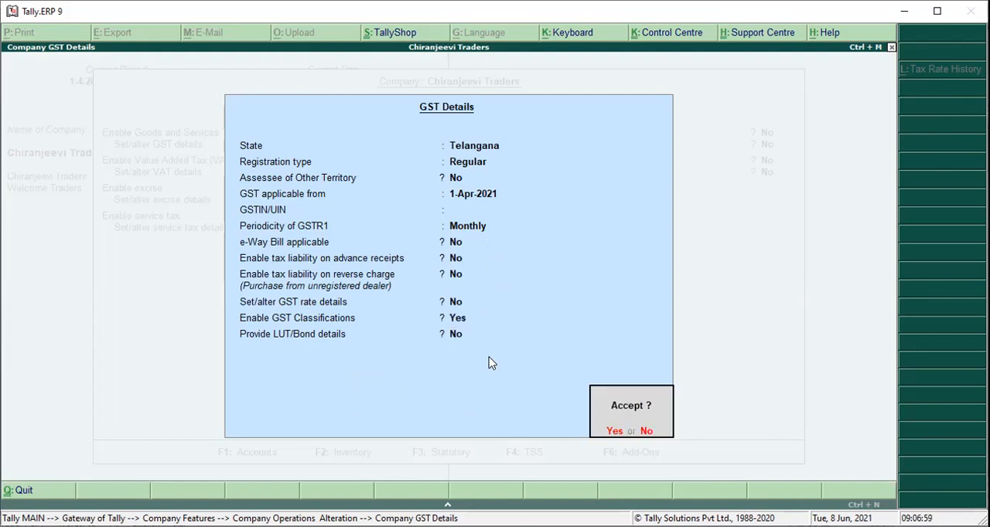
key(Return)
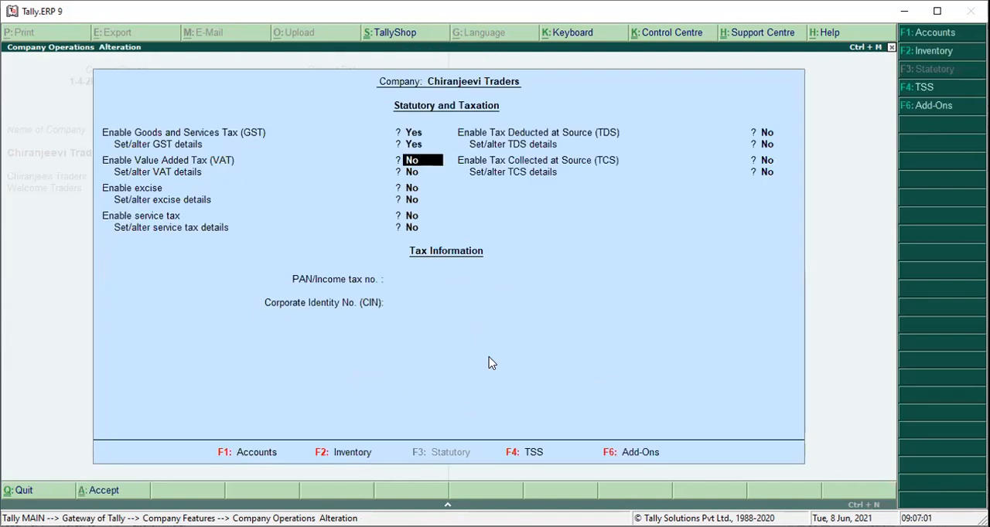
key(ctrl+a)
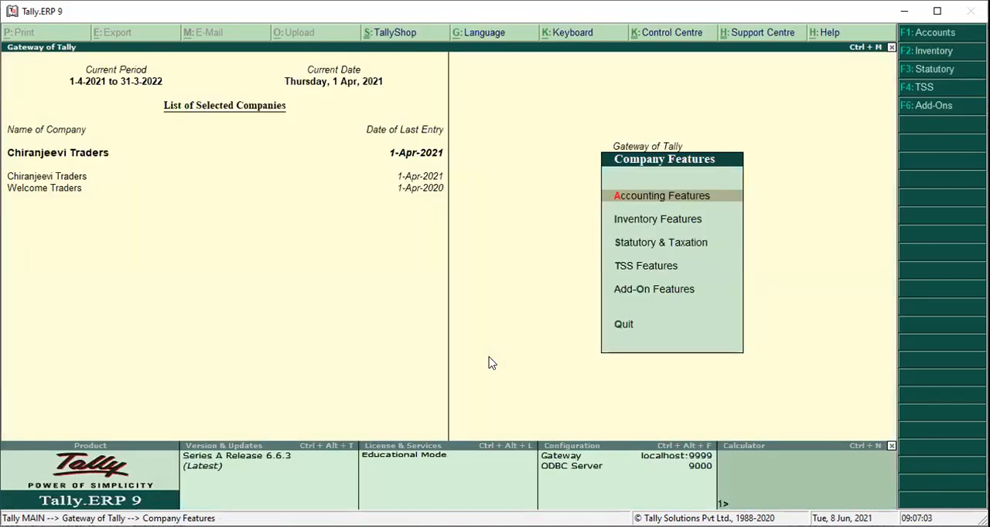
key(Escape)
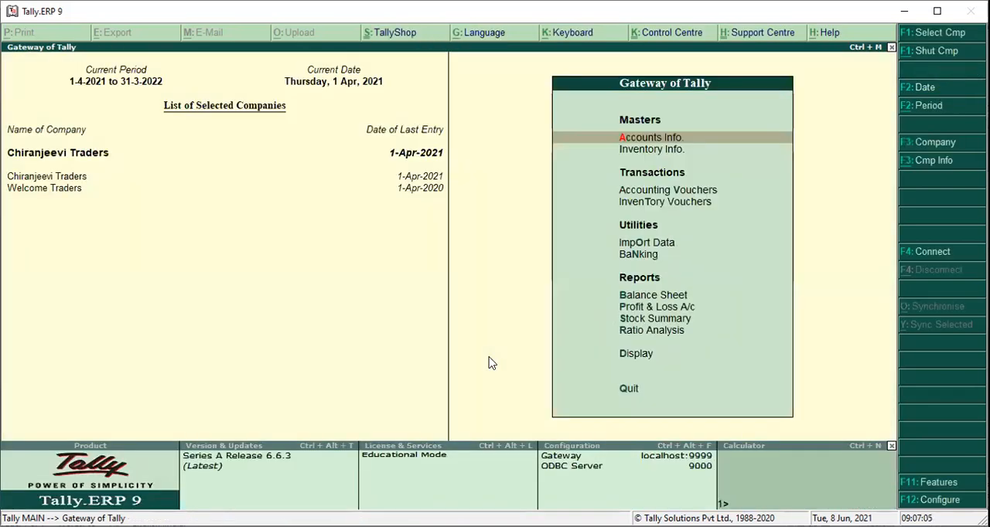
Open the GSTR-1 report and drill down to the list of vouchers with incomplete/mismatch in information.
key(d)
key(u)
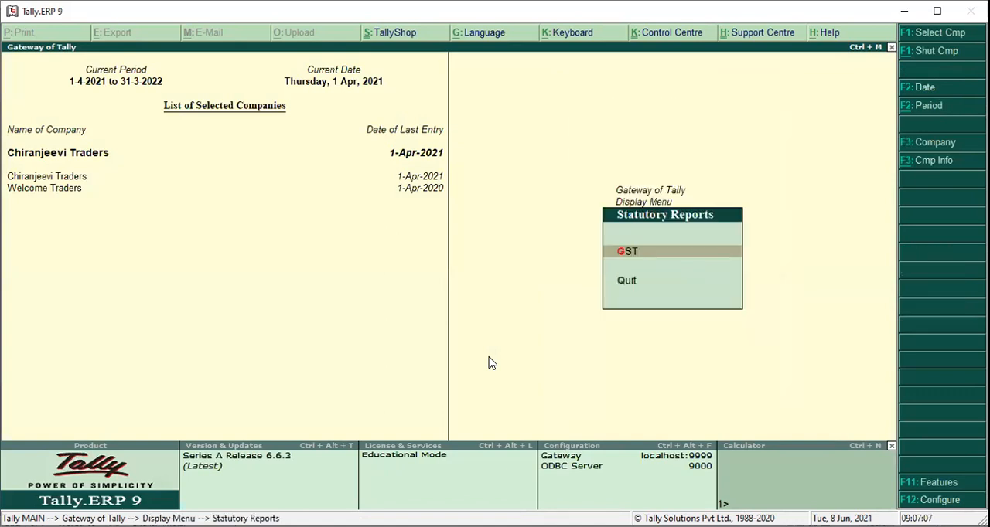
key(g)
key(Return)
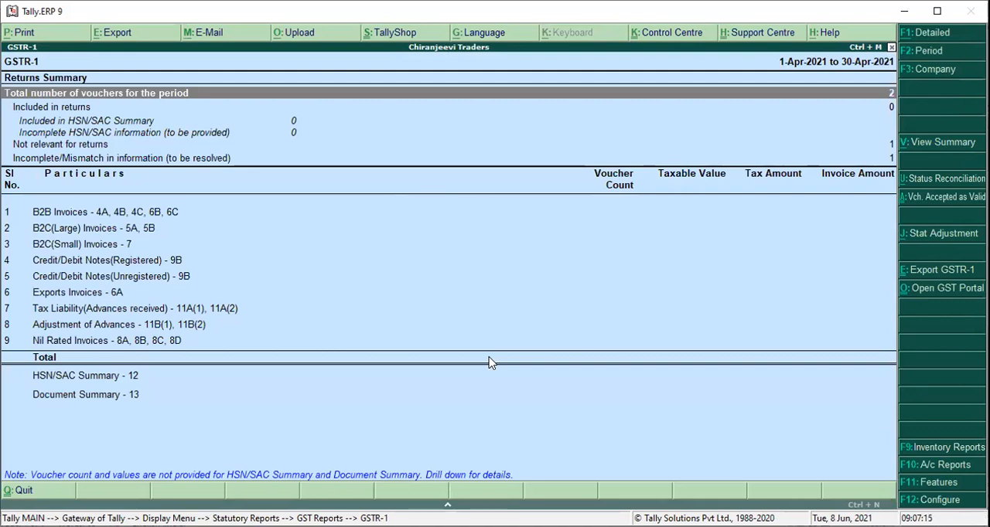
key(Down)
key(Down)
key(Down)
key(Down)
key(Down)
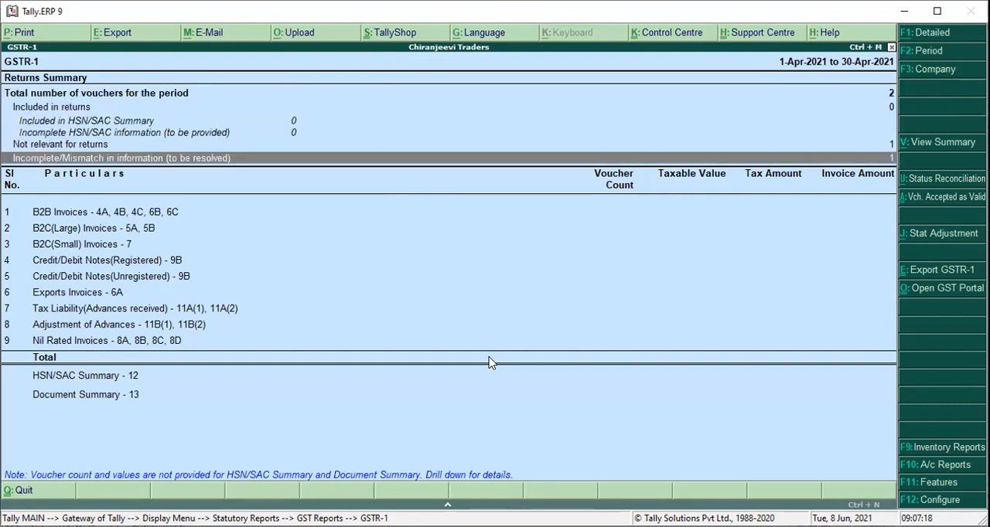
key(Return)
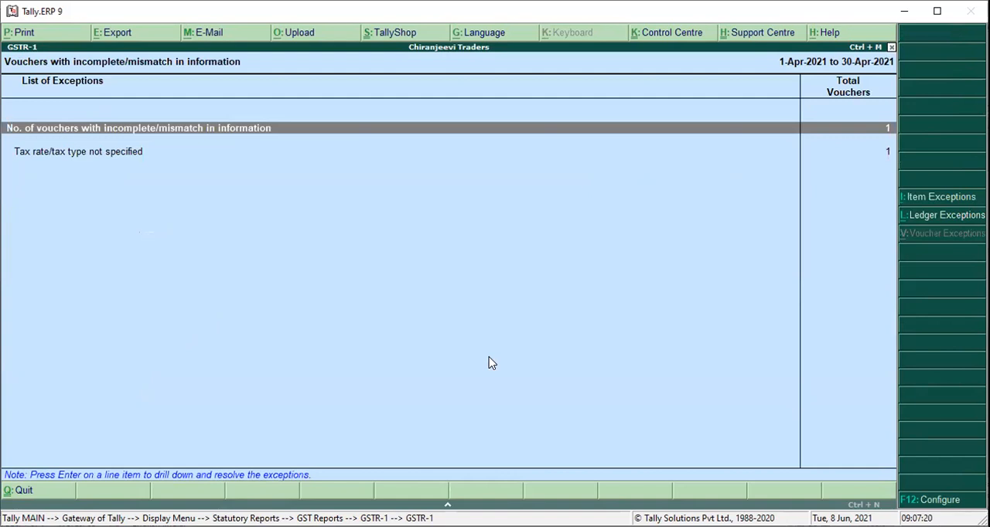
key(Return)
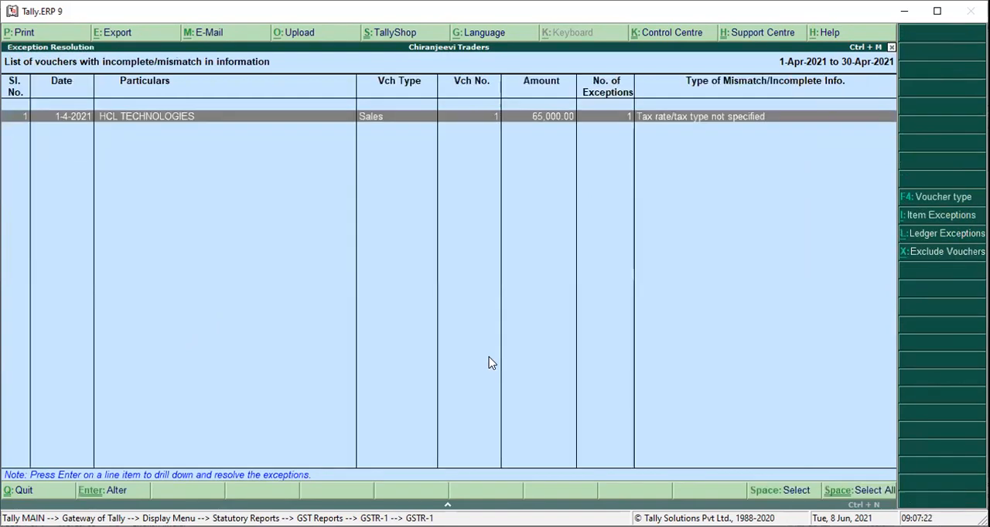
Open the HCL TECHNOLOGIES sales voucher exception and set the MOBILES nature of transaction to Sales to SEZ - Exempt.
key(Return)
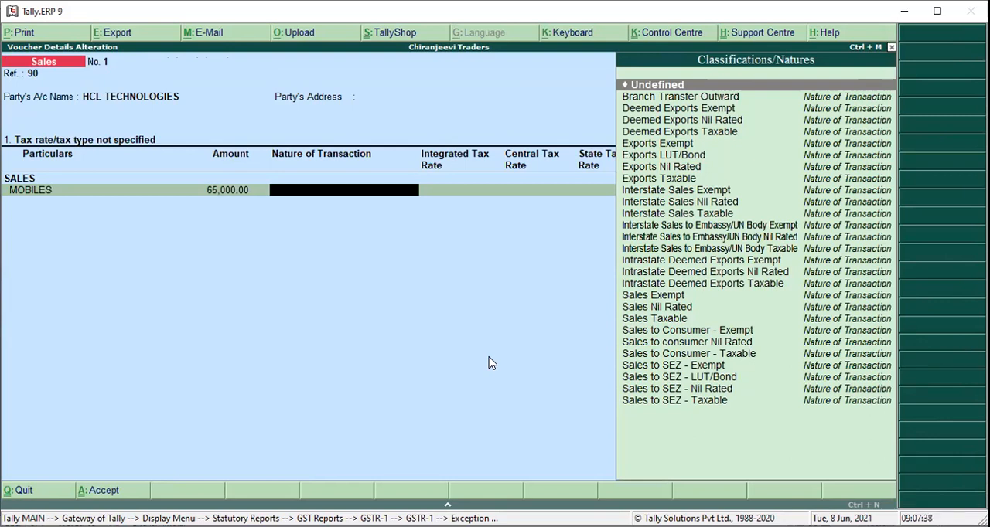
key(Down)
key(Down)
key(Down)
key(Down)
key(Down)
key(Down)
key(Down)
key(Down)
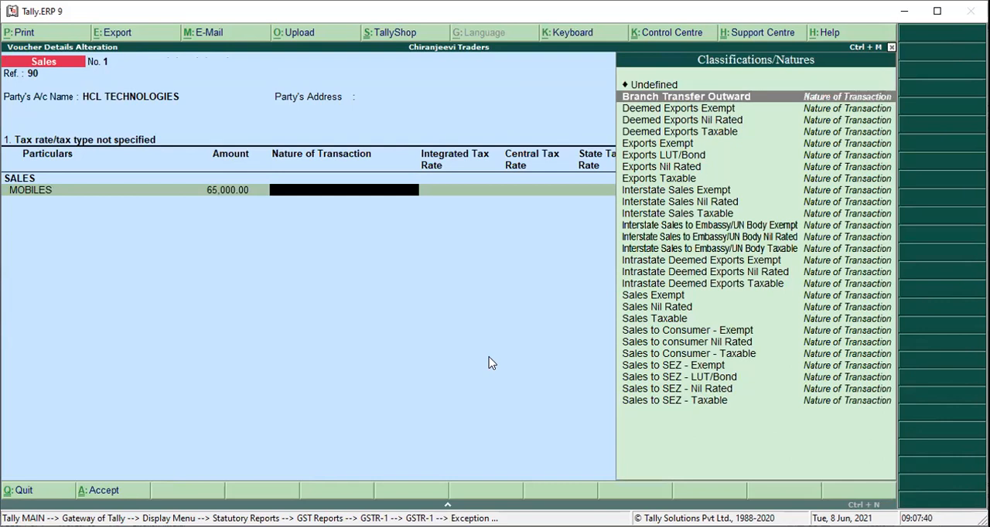
key(Down)
key(Down)
key(Down)
key(Down)
key(Down)
key(Down)
key(Down)
key(Down)
key(Down)
key(Down)
key(Down)
key(Down)
key(Down)
key(Down)
key(Down)
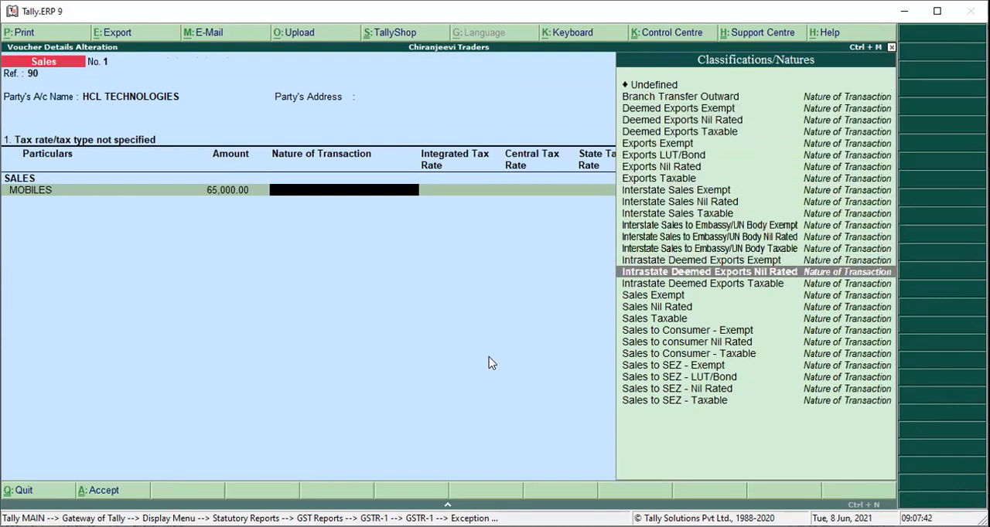
key(Down)
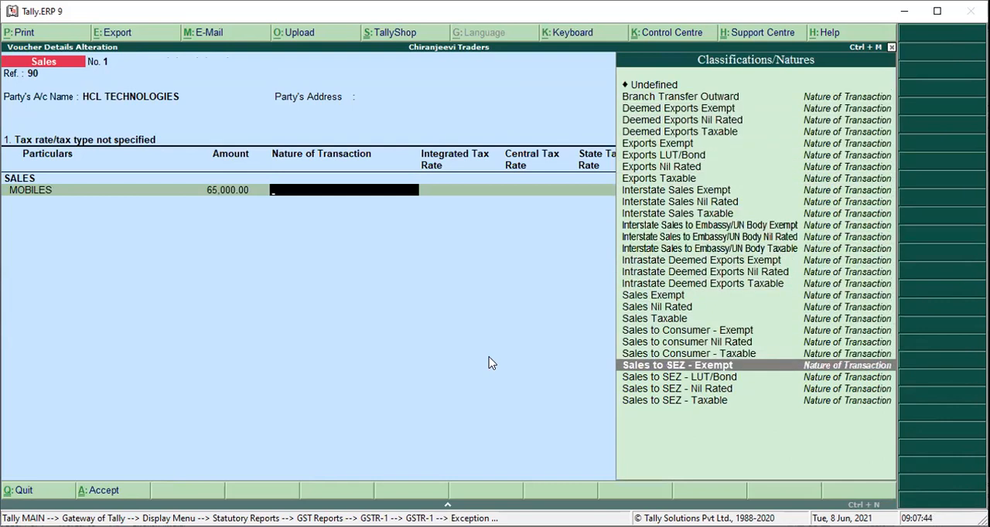
click(754, 367)
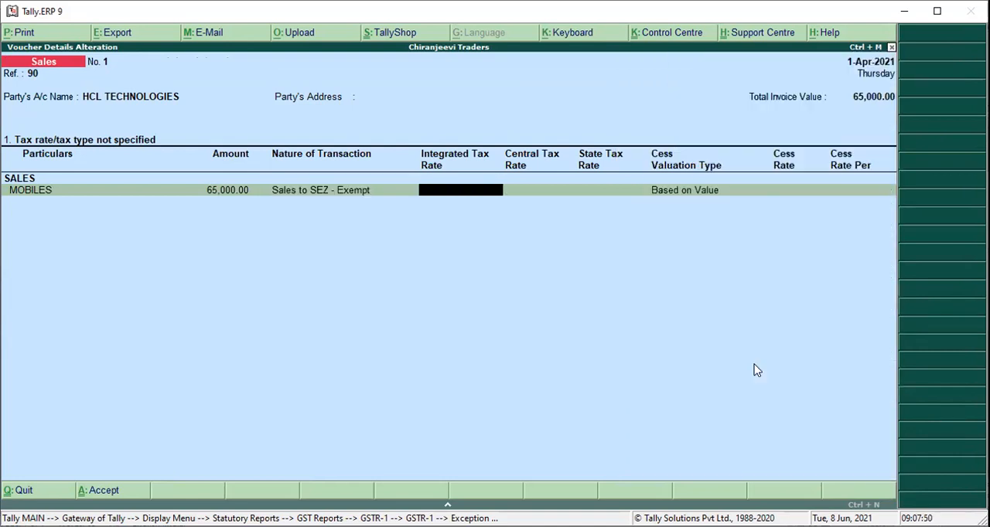
Leave the MOBILES tax and cess rates blank with cess valuation Based on Value, and accept the exception correction.
key(Return)
key(Return)
key(Return)
key(Return)
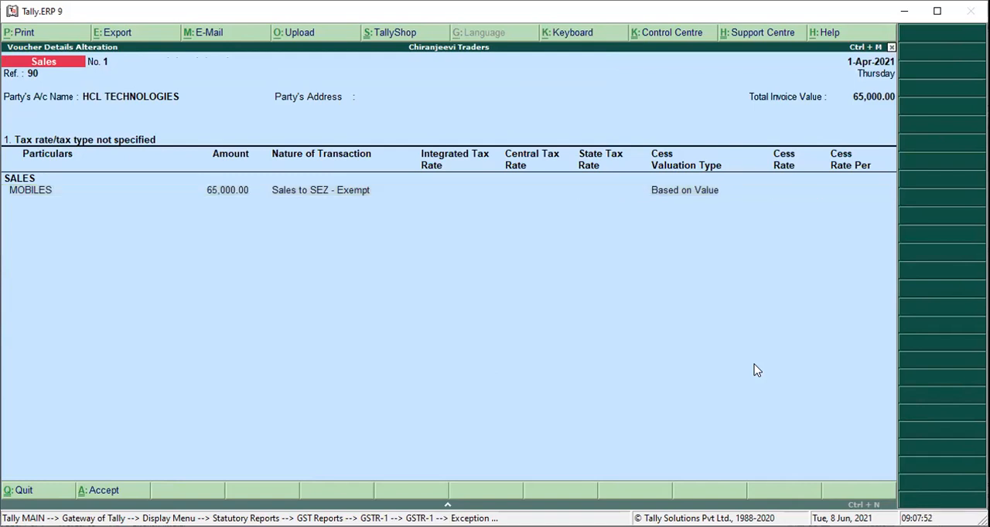
key(Return)
key(Return)
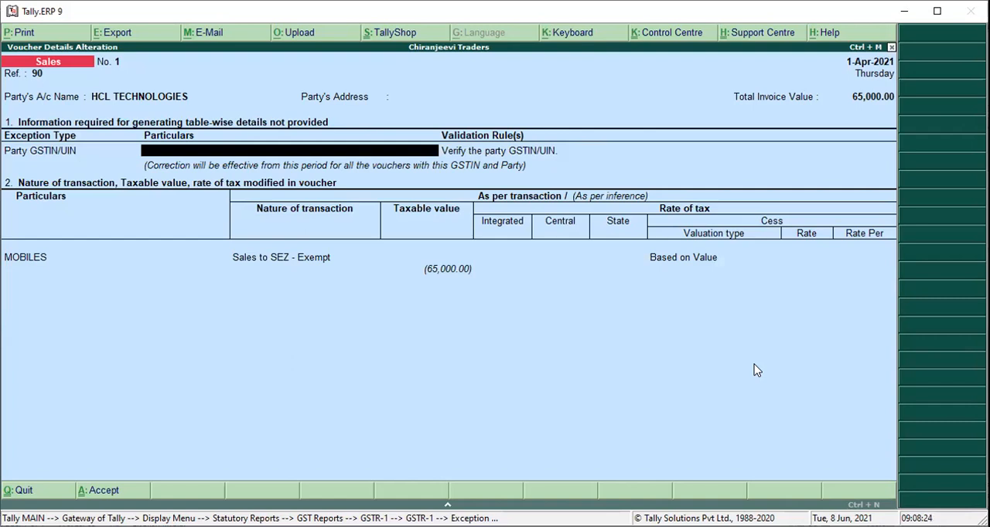
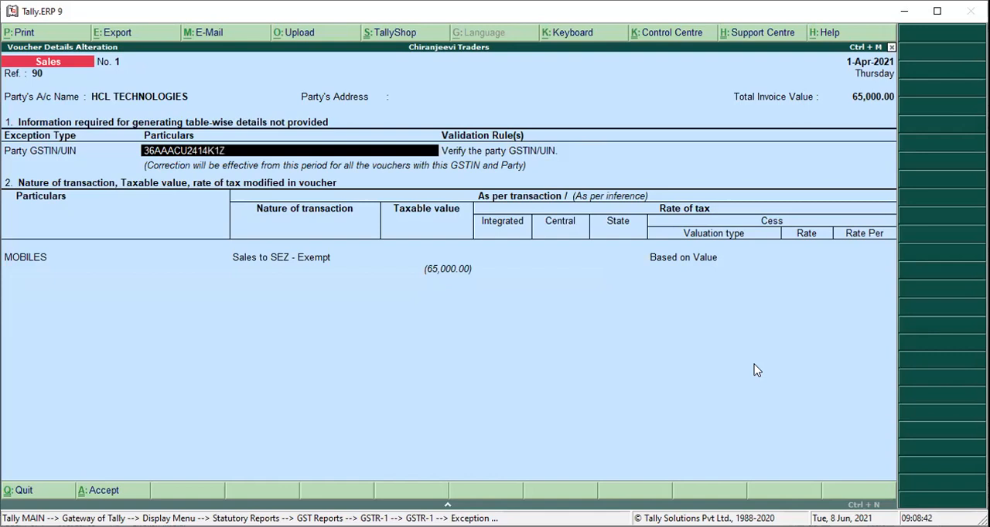
Enter the party's GSTIN/UIN for HCL TECHNOLOGIES in the sales voucher exception.
key(Return)
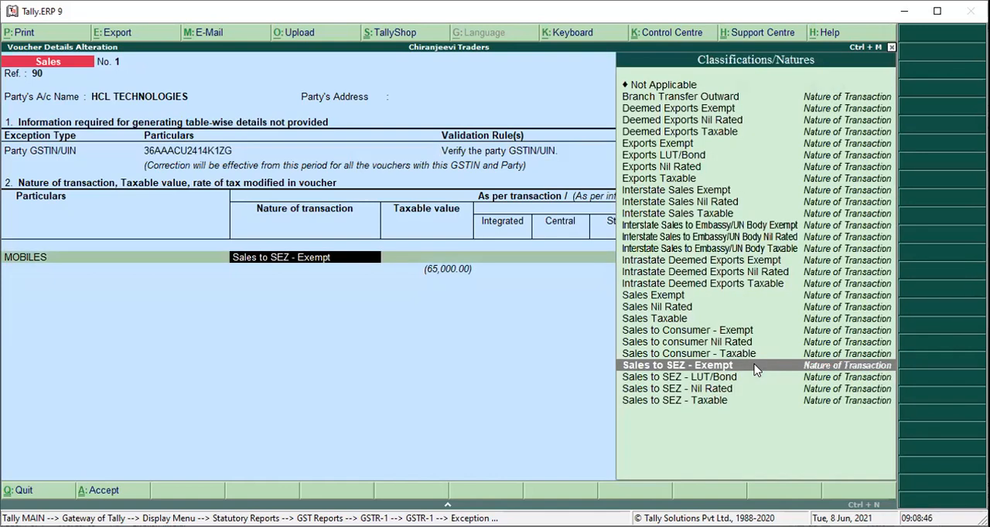
Keep MOBILES as Sales to SEZ - Exempt with blank taxable value and tax rates and cess Based on Value, and accept the correction.
click(755, 370)
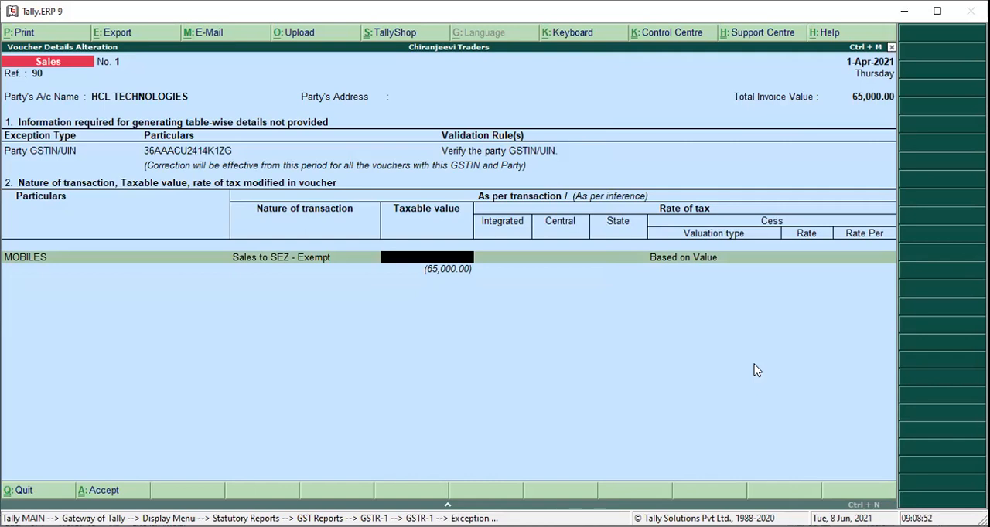
key(Return)
key(Return)
key(Return)
key(Return)
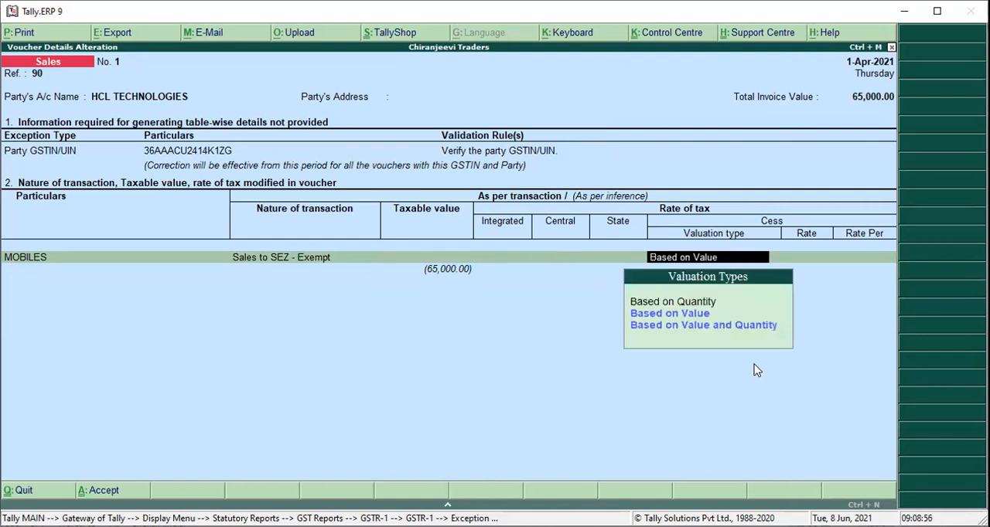
key(Return)
key(Return)
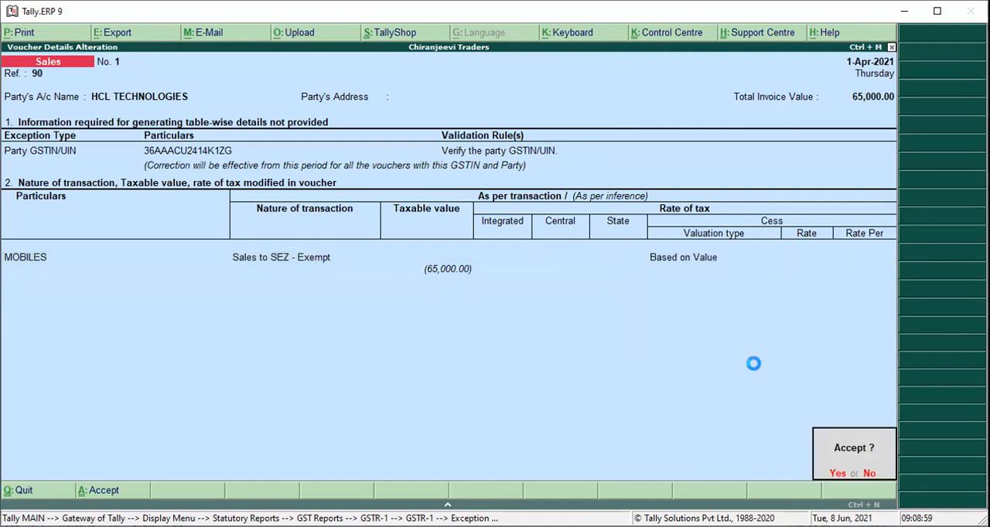
key(Escape)
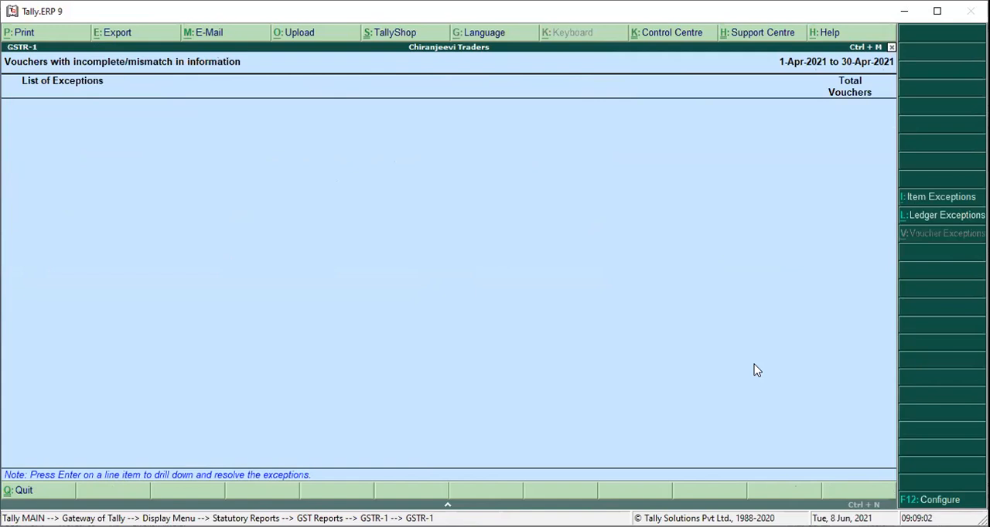
Return to the GSTR-1 summary and examine the party-wise details of B2B Invoices - 4A, 4B, 4C, 6B, 6C.
key(Escape)
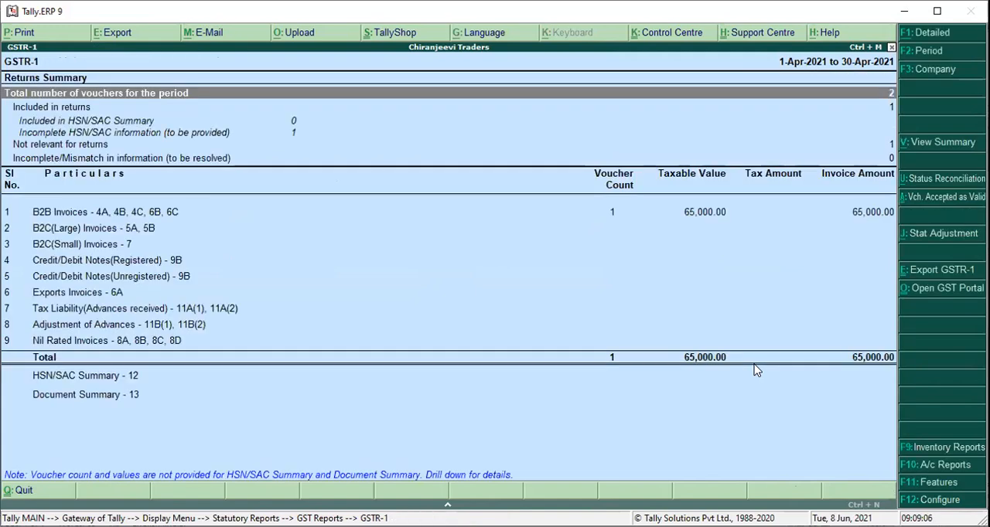
key(Down)
key(Down)
key(Down)
key(Down)
key(Down)
key(Down)
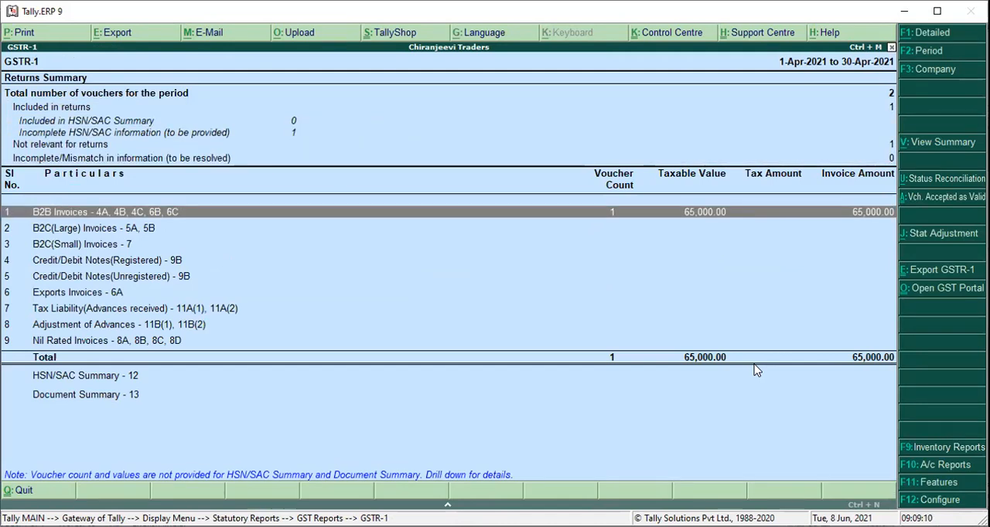
key(Return)
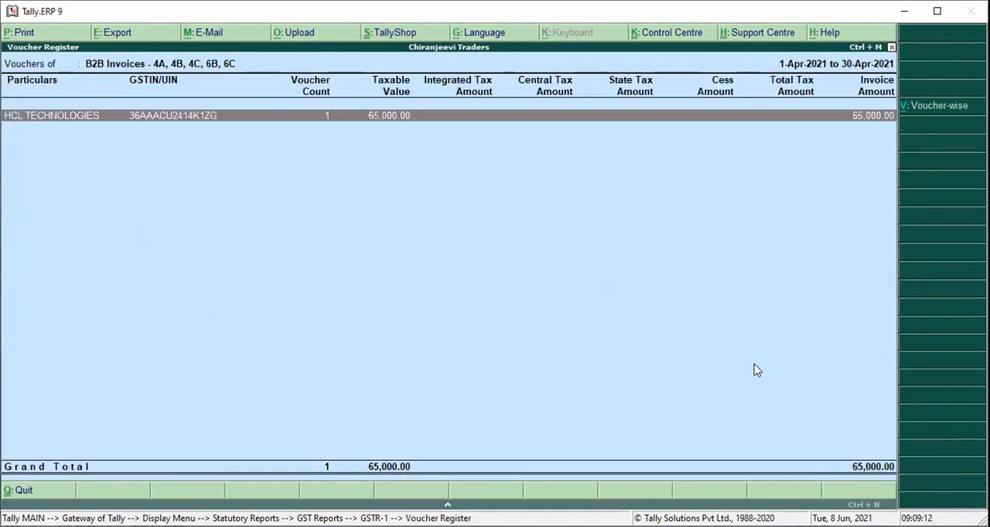
key(Escape)
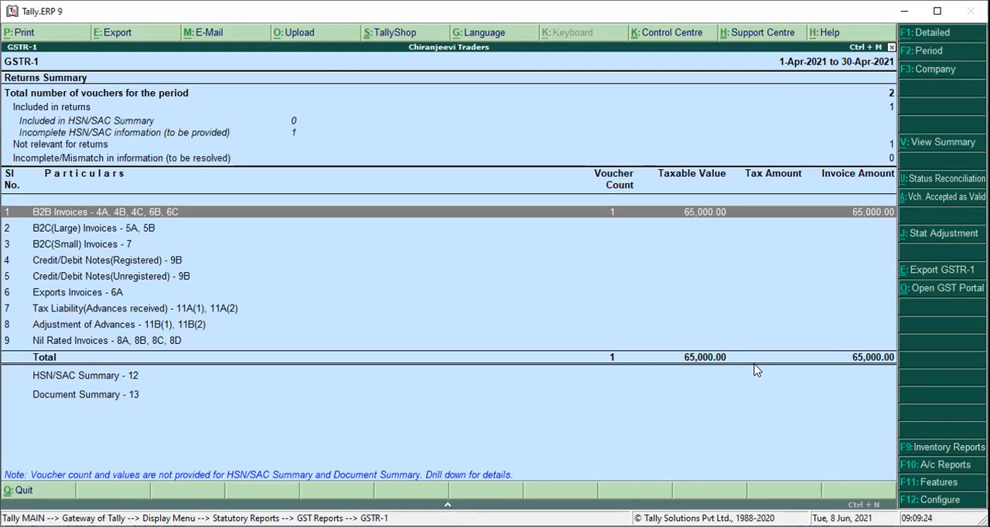
Open the GSTR-2 report and drill down through the vouchers not included due to incomplete information to the list of mismatched vouchers.
key(Escape)
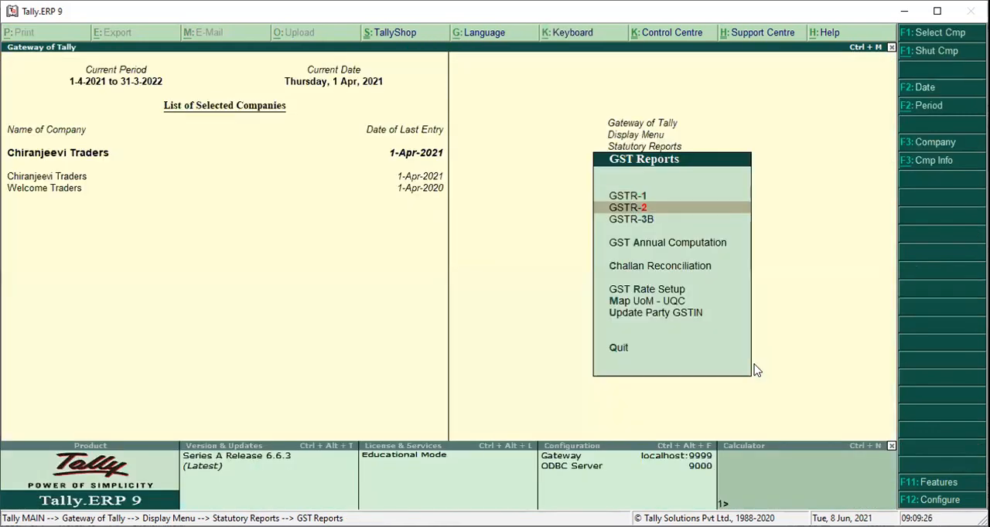
key(Return)
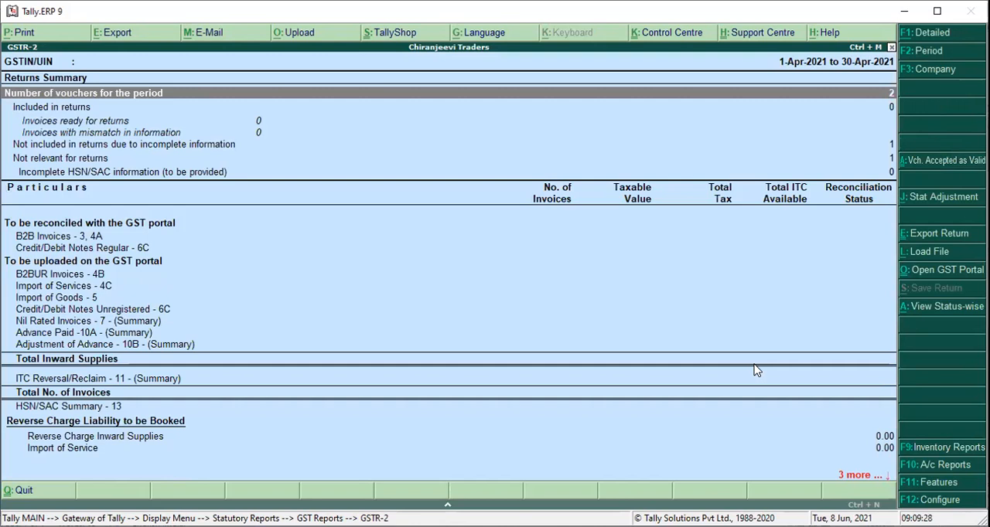
key(Down)
key(Down)
key(Down)
key(Down)
key(Down)
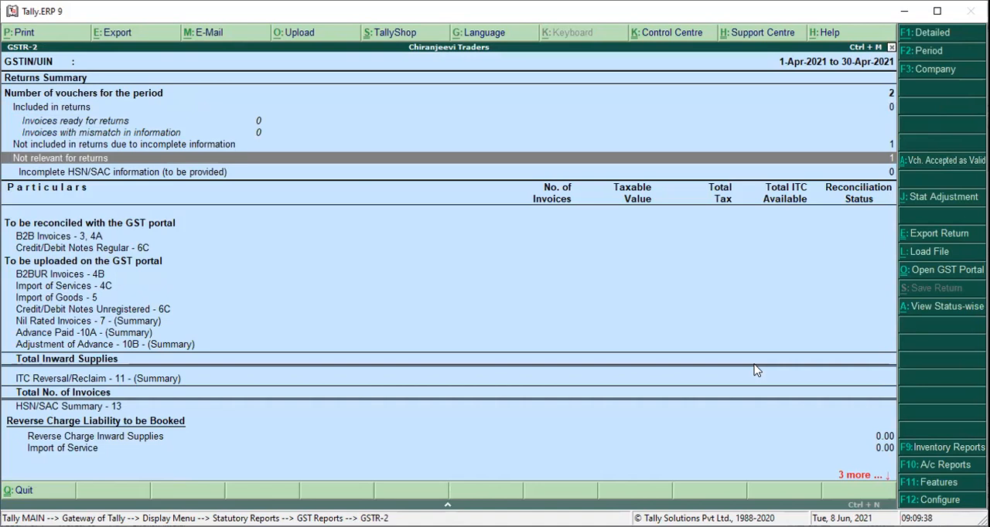
key(Up)
key(Up)
key(Up)
key(Up)
key(Up)
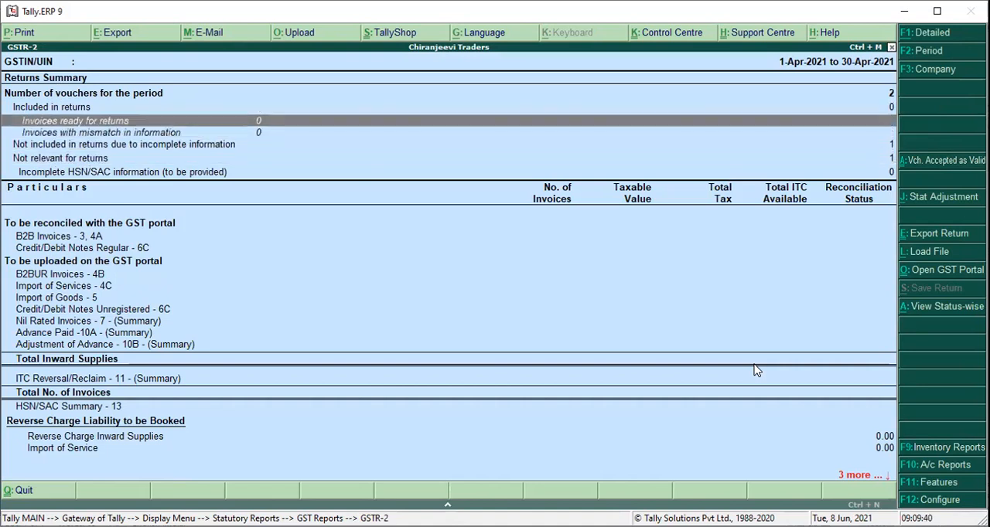
key(Down)
key(Down)
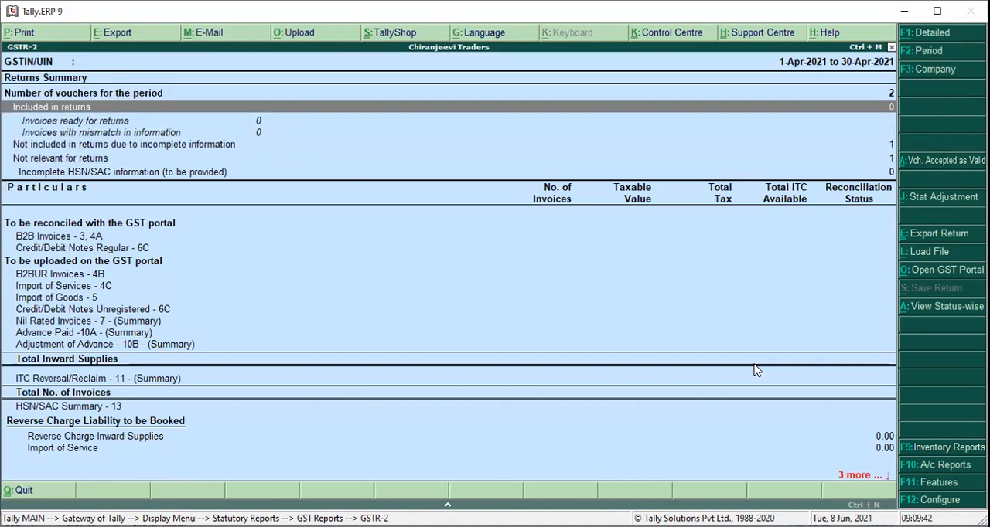
key(Down)
key(Down)
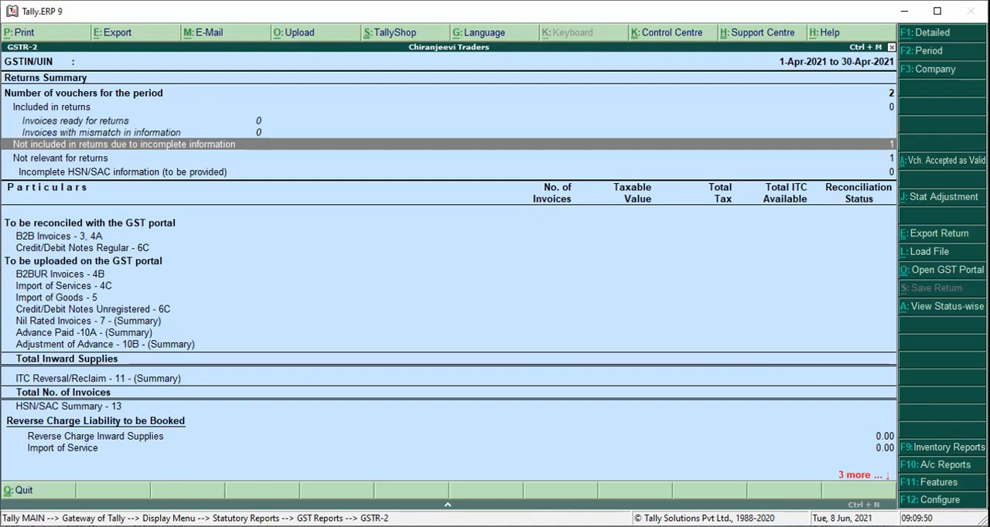
key(Return)
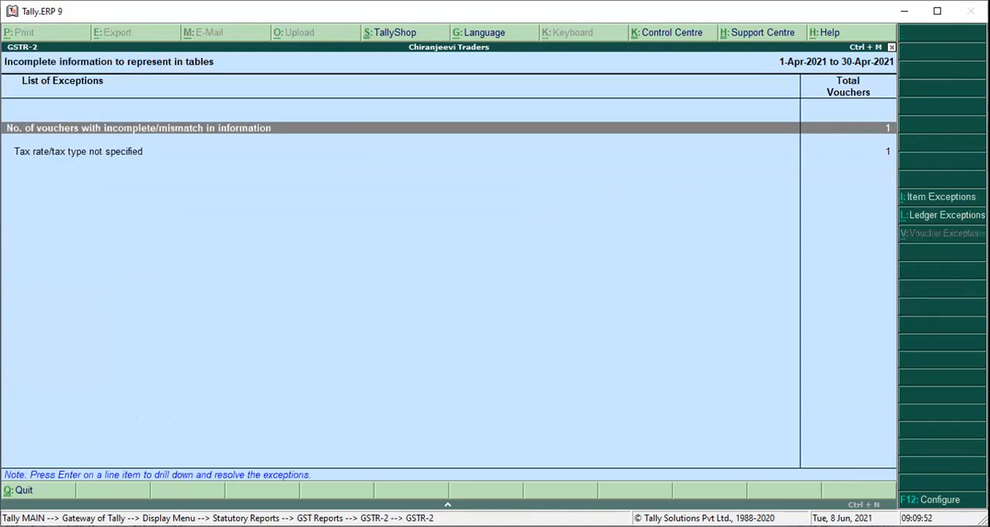
key(Return)
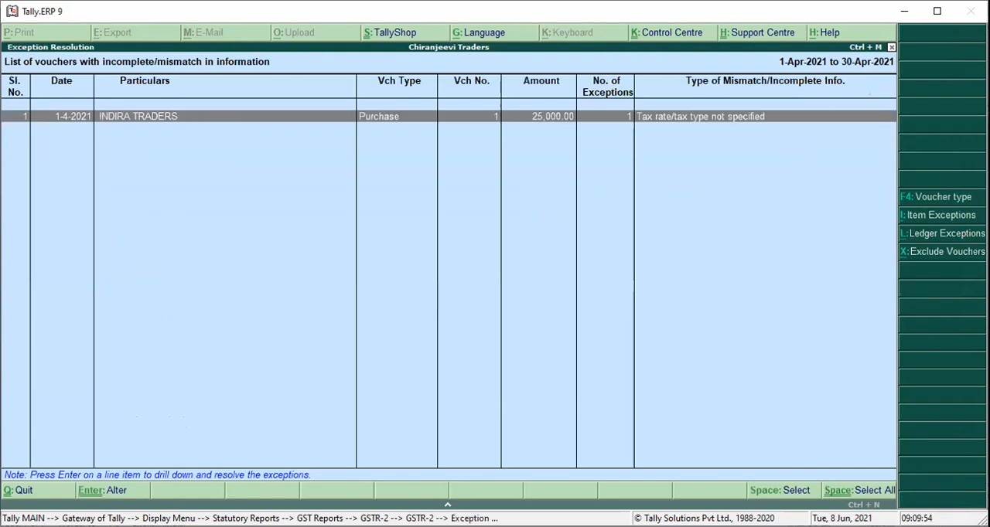
Open the INDIRA TRADERS purchase voucher exception and set the STAMPS nature of transaction to Purchase Exempt.
key(Return)
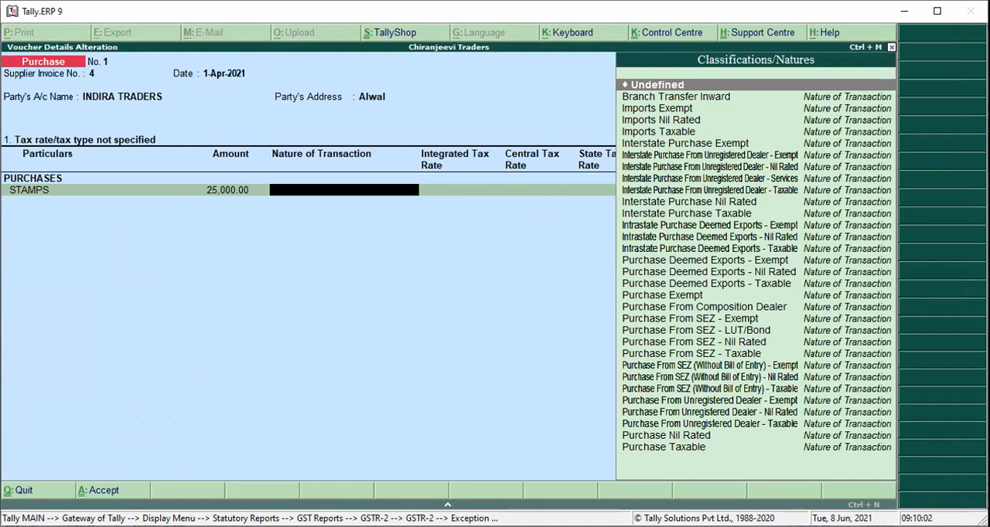
key(Down)
key(Down)
key(Down)
key(Down)
key(Down)
key(Down)
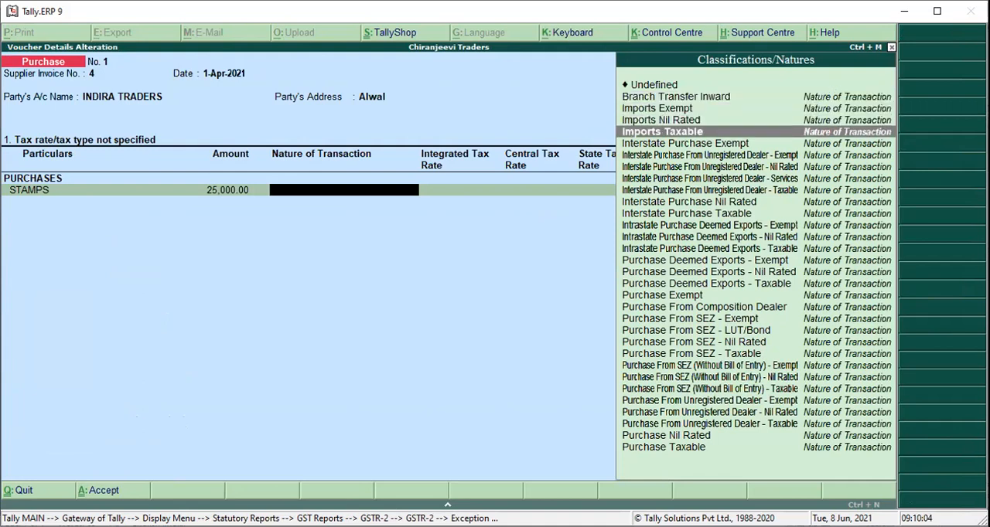
key(Down)
key(Down)
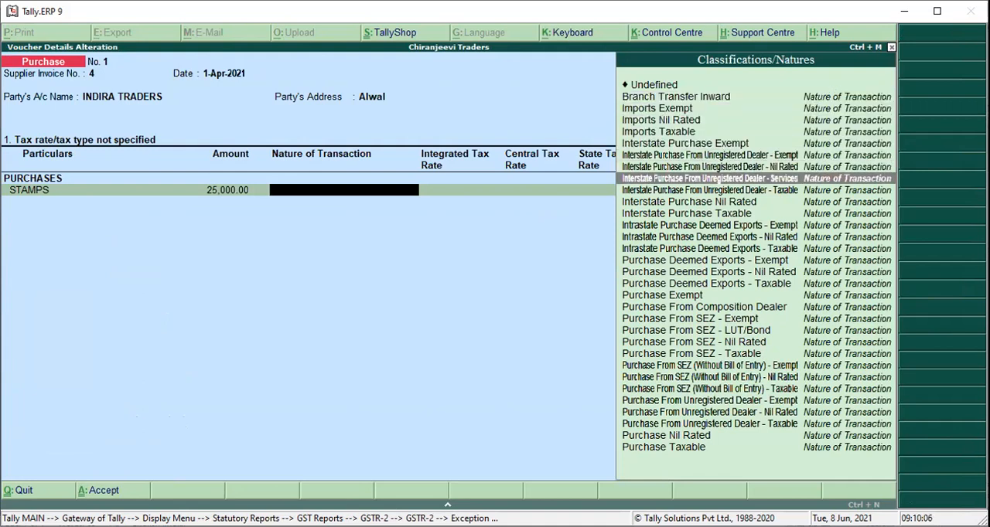
key(Down)
key(Down)
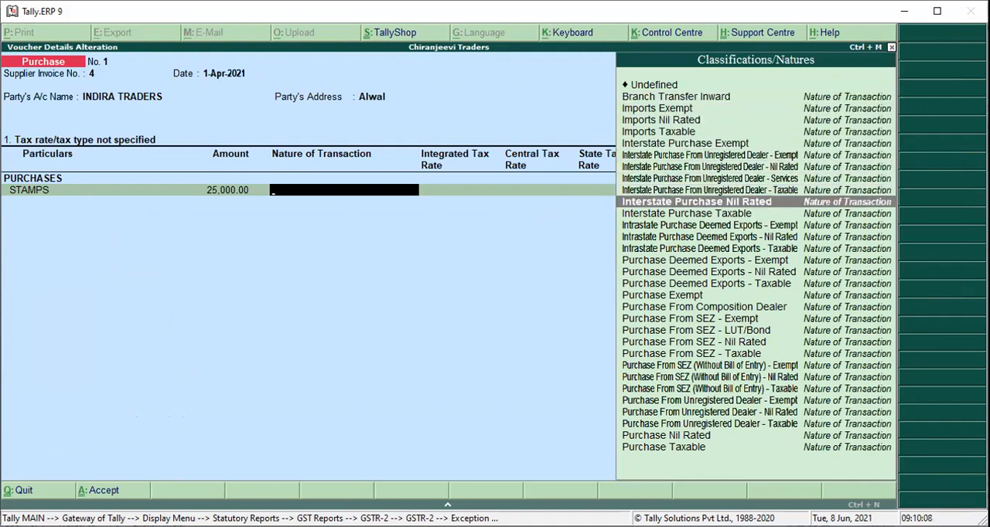
key(Down)
key(Down)
key(Down)
key(Down)
key(Down)
key(Down)
key(Down)
key(Down)
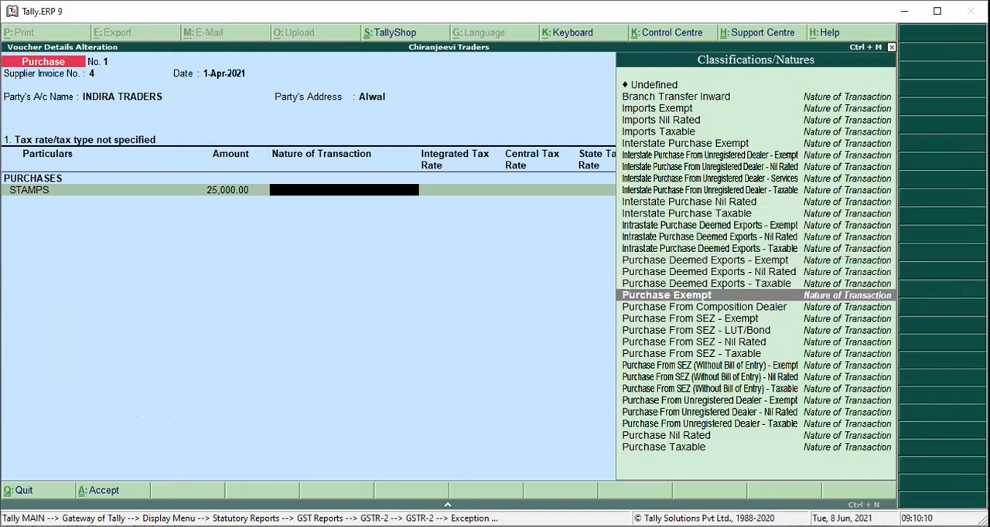
key(Return)
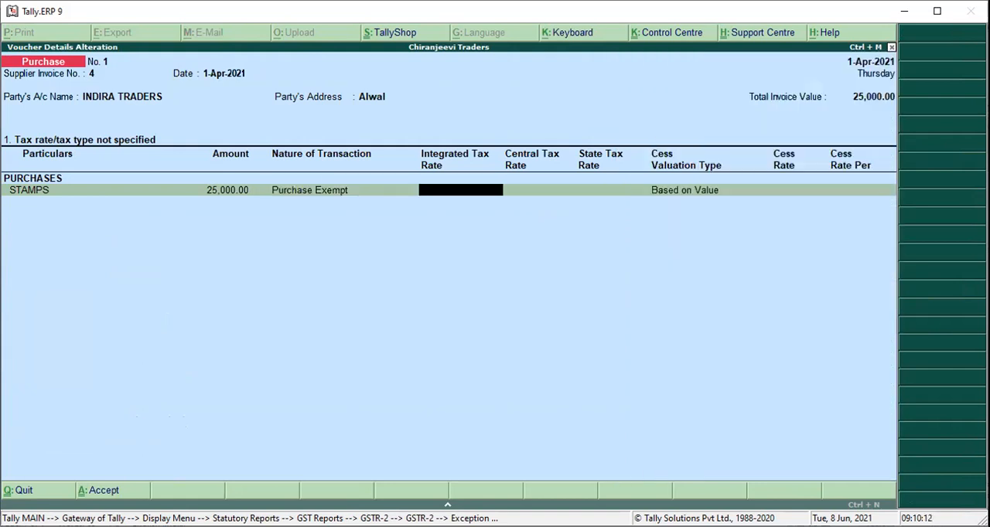
Leave the STAMPS tax and cess rates blank with cess valuation Based on Value, and accept the purchase exception correction.
key(Return)
key(Return)
key(Return)
key(Return)
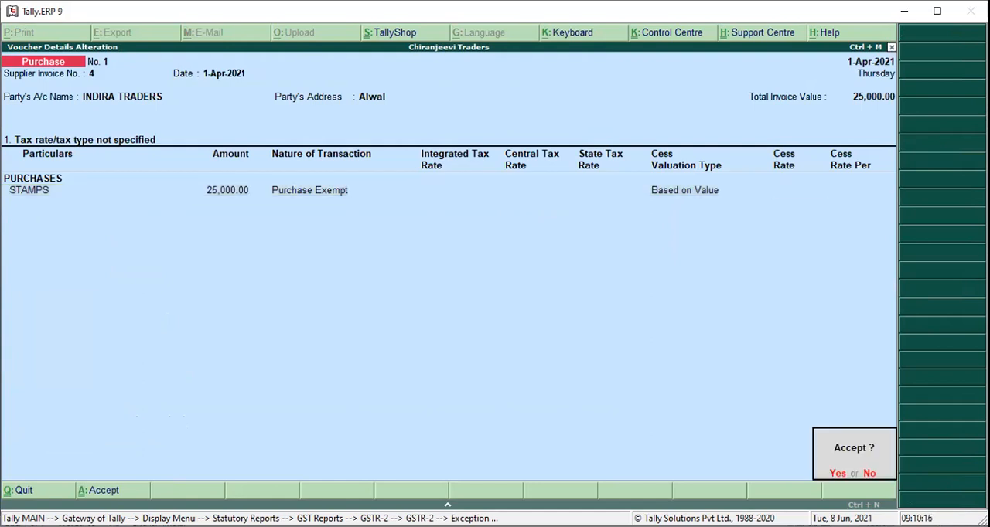
key(Return)
key(Escape)
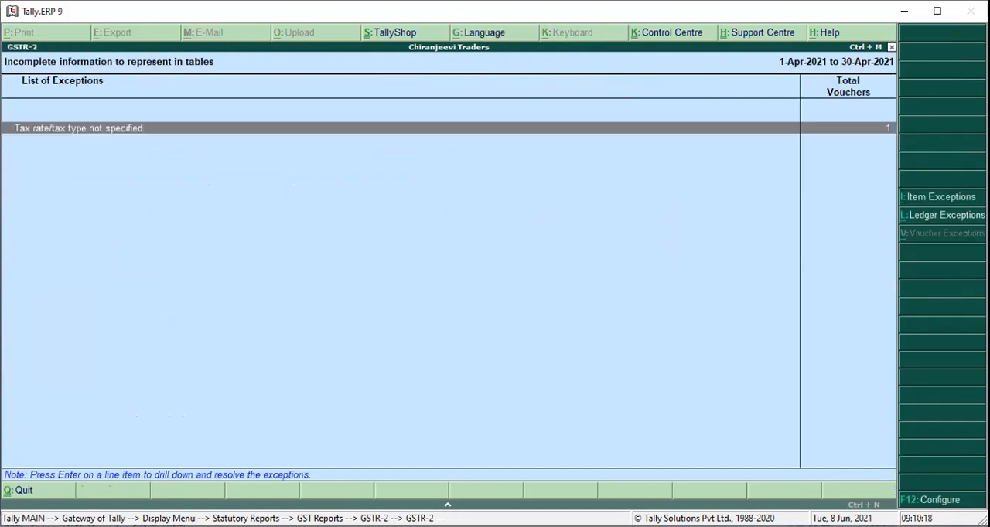
Return to the GSTR-2 summary and examine the interstate and intrastate values under Nil Rated Invoices - 7.
key(Escape)
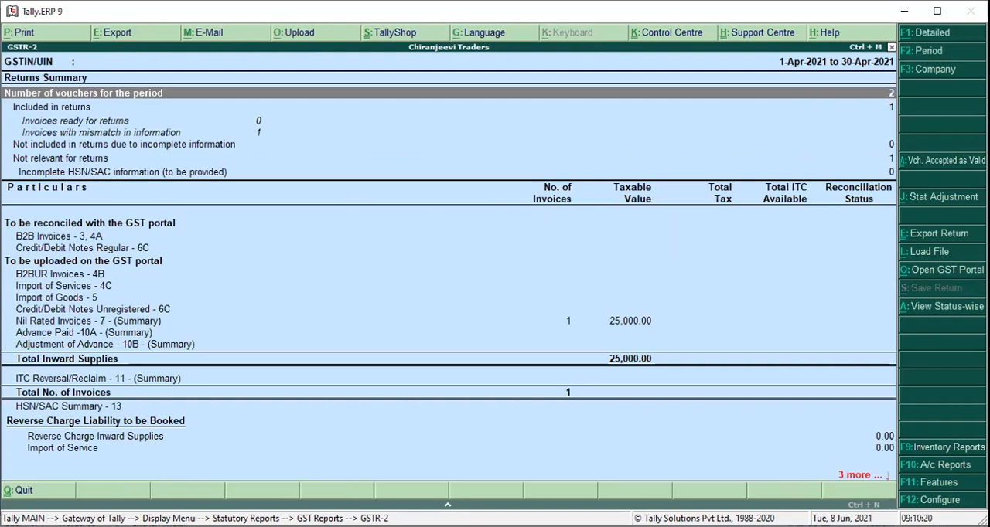
key(Down)
key(Down)
key(Down)
key(Down)
key(Down)
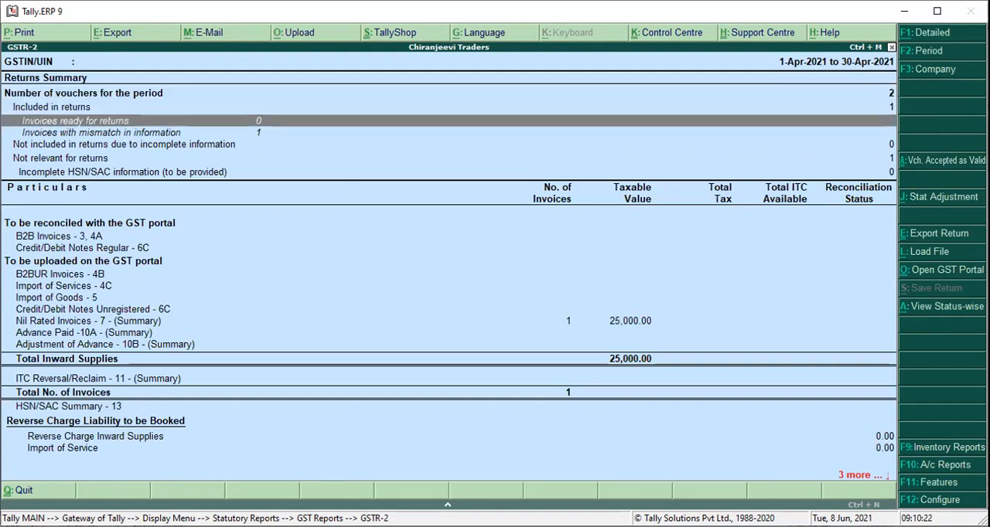
key(Down)
key(Down)
key(Down)
key(Down)
key(Down)
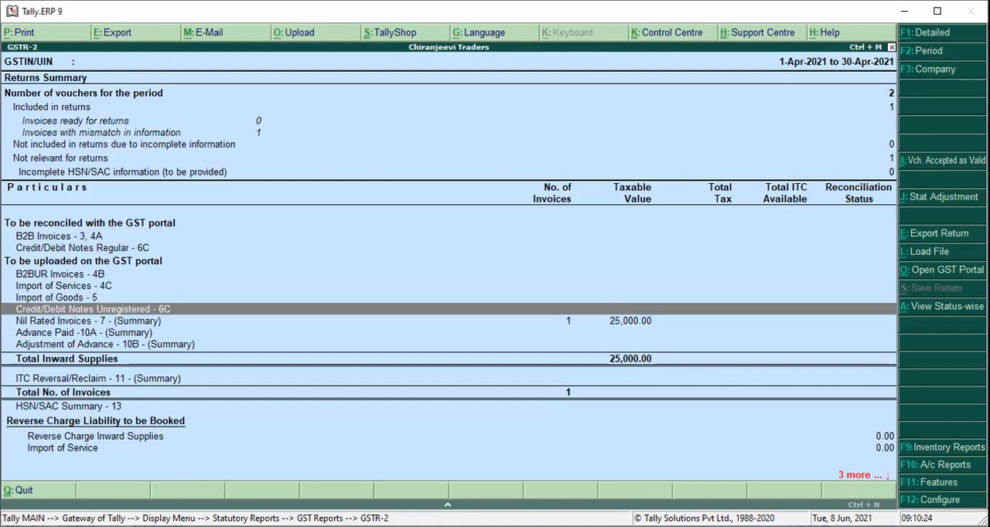
key(Return)
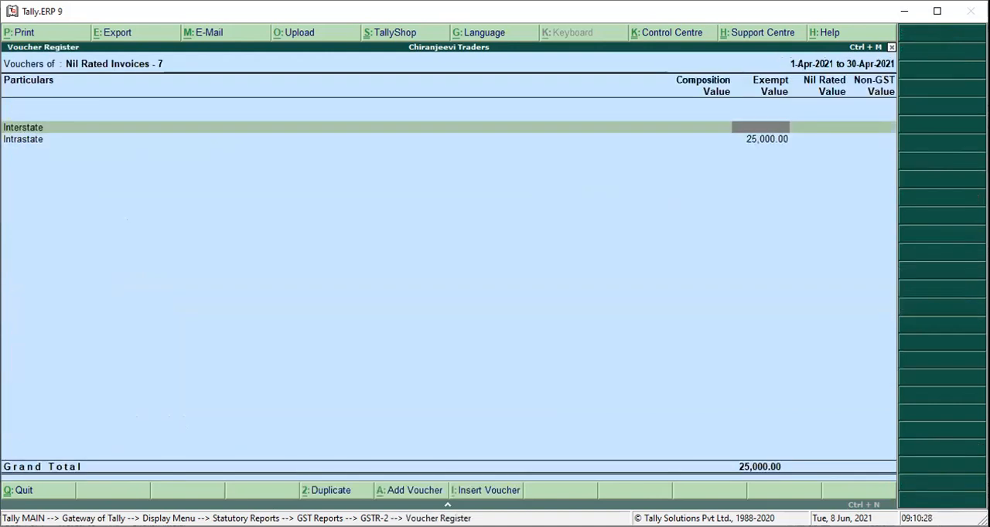
key(Escape)
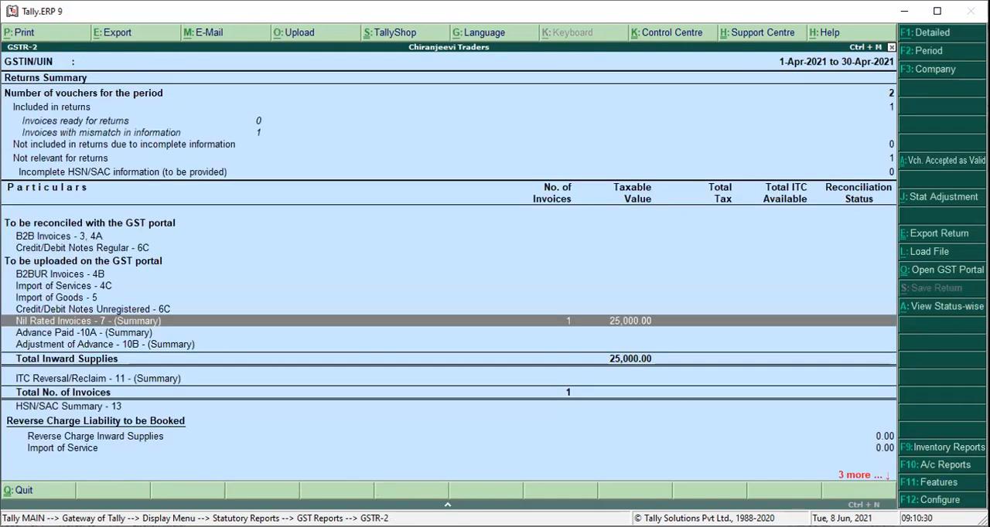
key(Down)
key(Down)
key(Down)
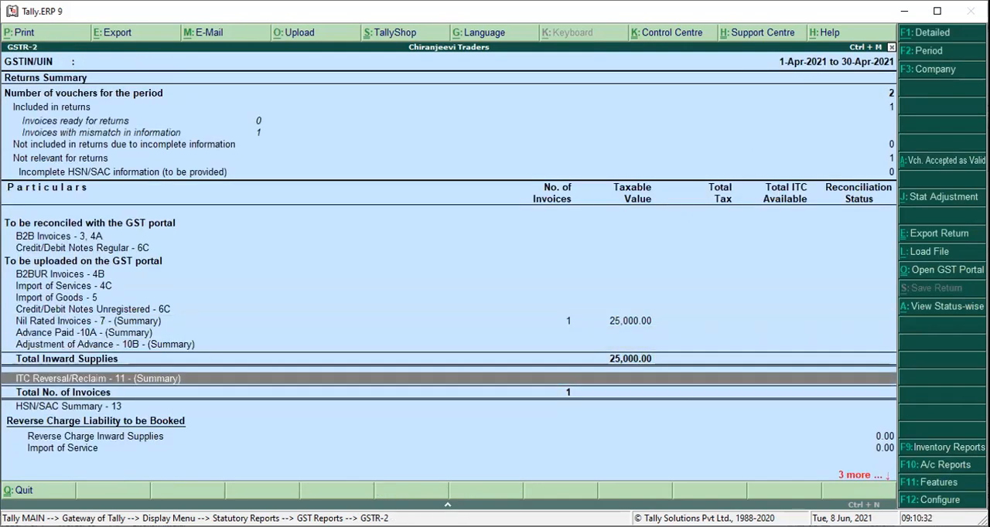
key(Up)
key(Up)
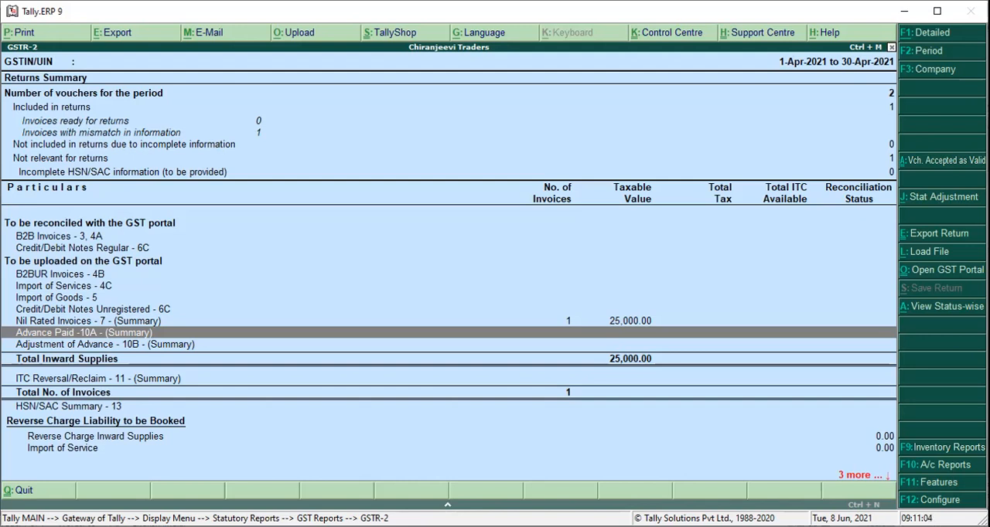
Close the GSTR-2 report and back out of all menus to the program's quit confirmation.
key(Escape)
key(Escape)
key(Escape)
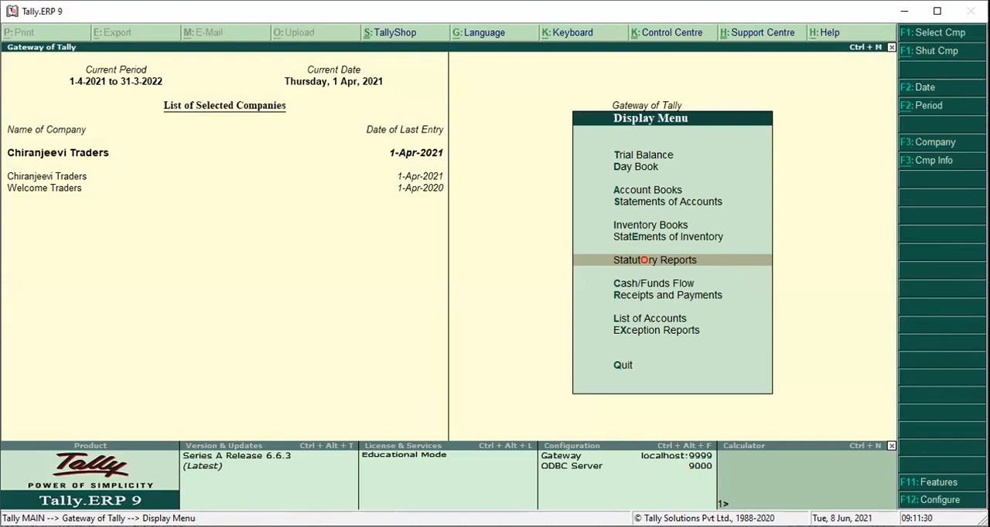
key(Escape)
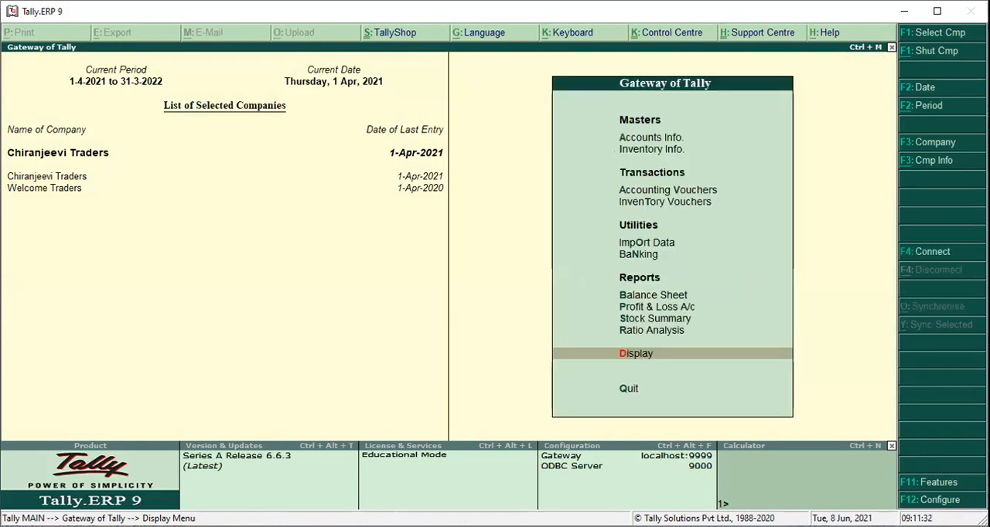
key(Escape)
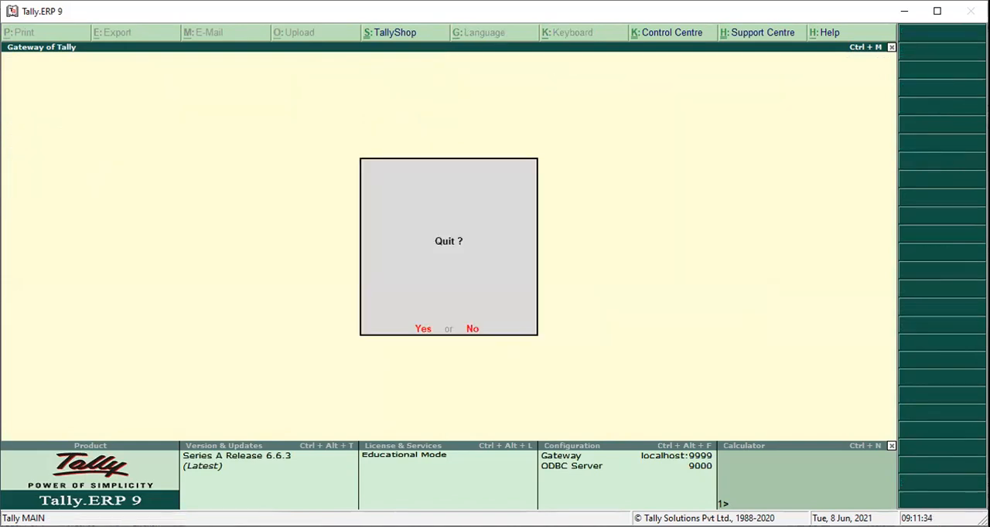